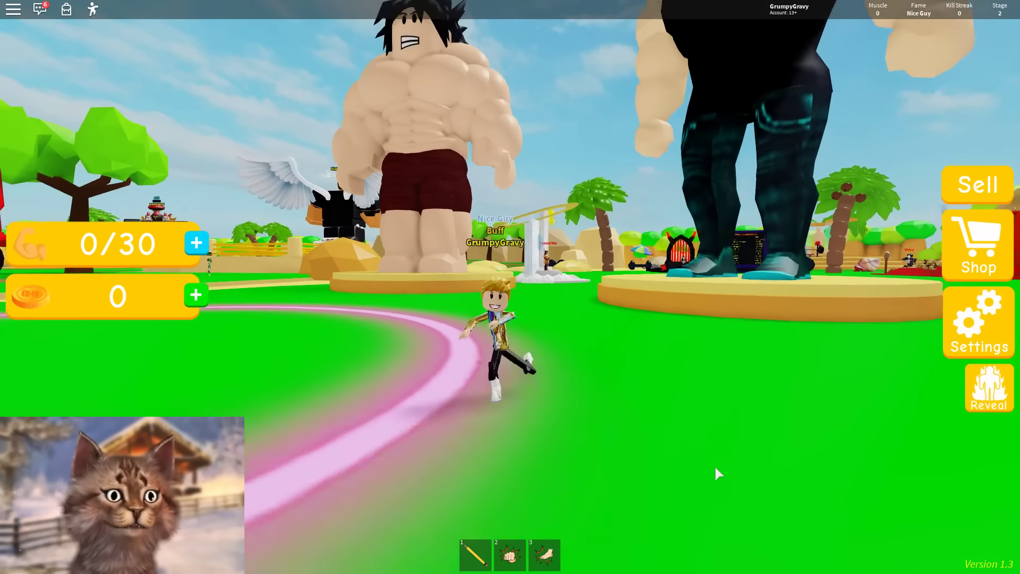
pyautogui.scroll(3, 714, 465)
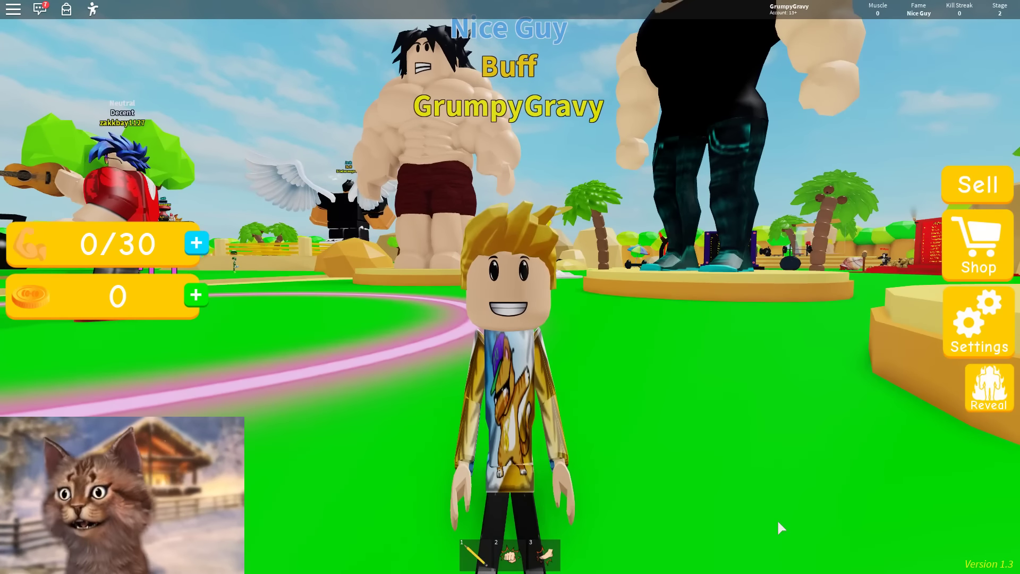
# Step: Review the owned game passes (Infinite Size) in the store and dismiss it to return to the field
pyautogui.press('w')
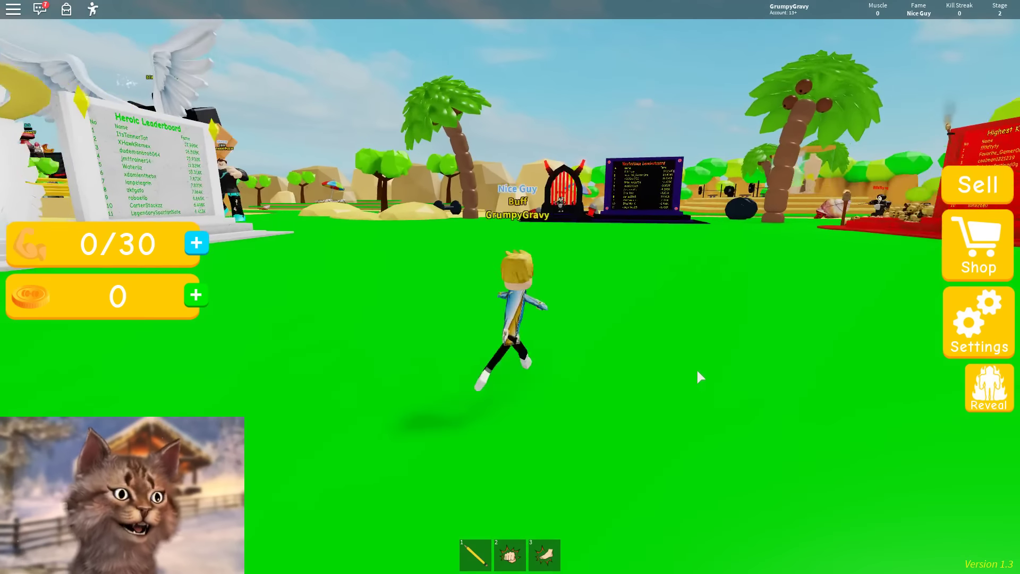
pyautogui.click(979, 247)
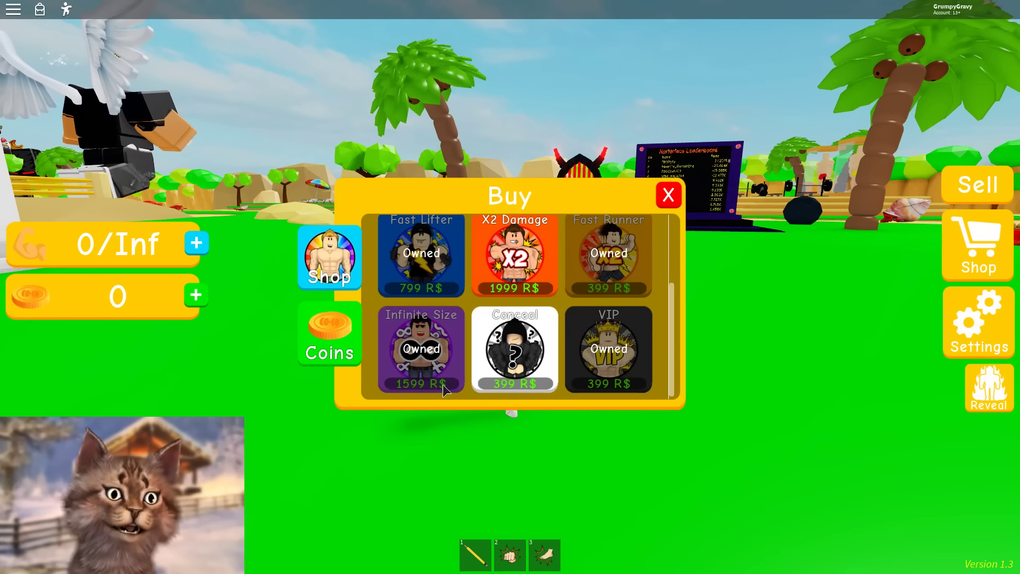
pyautogui.click(670, 195)
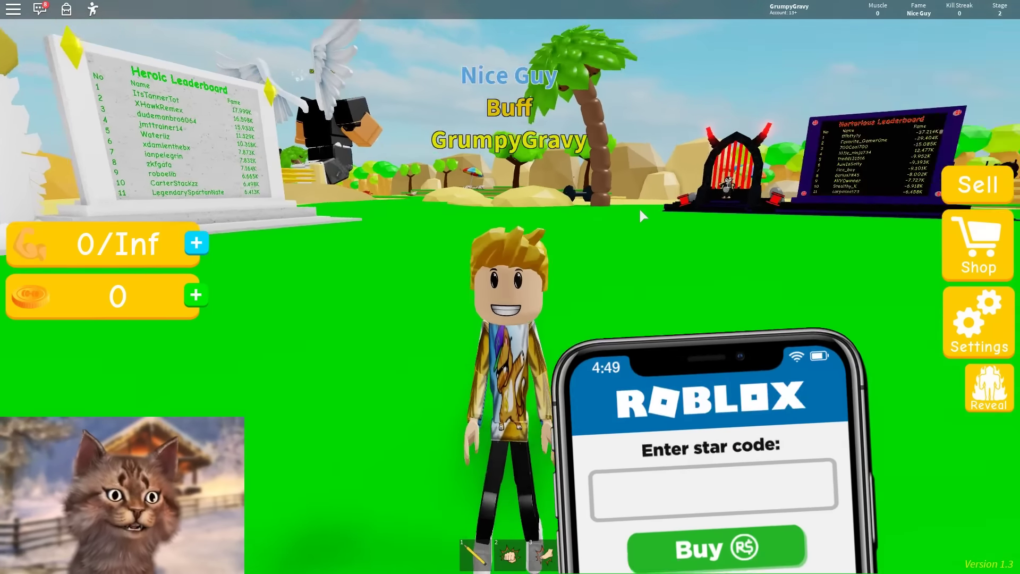
# Step: Lift the equipped weight repeatedly to start building muscle from zero
pyautogui.click(638, 207)
pyautogui.click(662, 219)
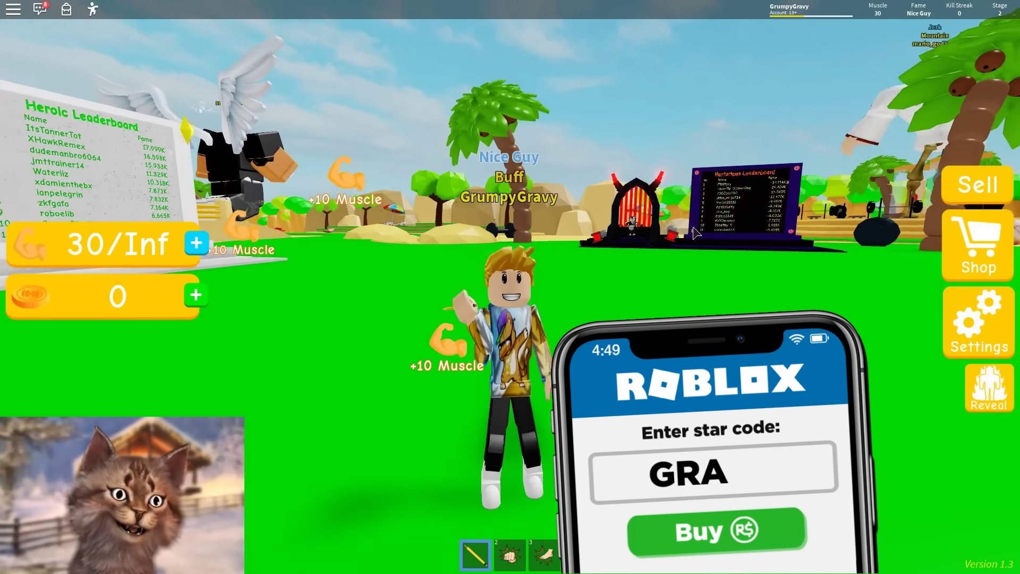
pyautogui.click(696, 231)
pyautogui.click(692, 226)
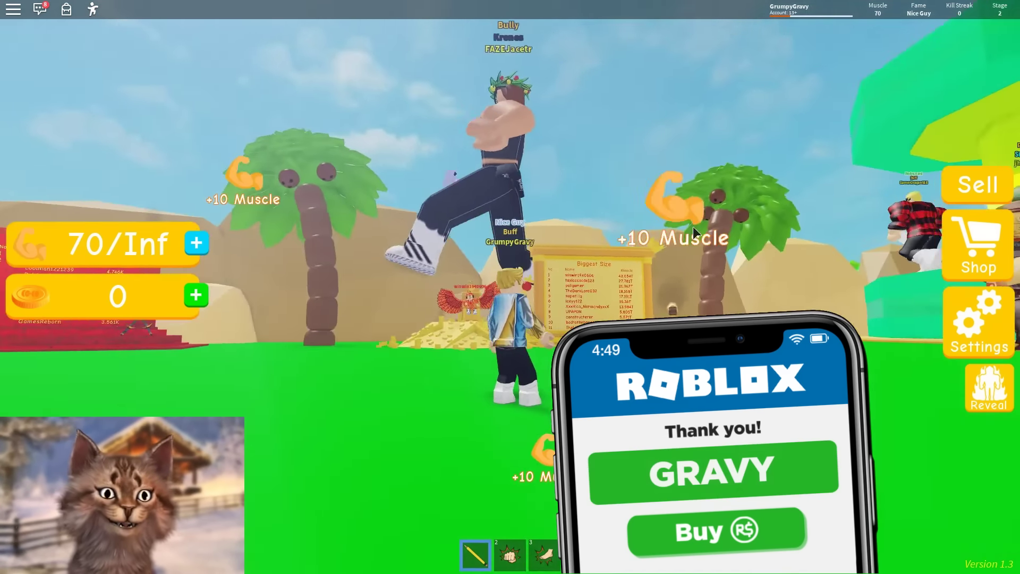
pyautogui.click(693, 227)
pyautogui.click(692, 226)
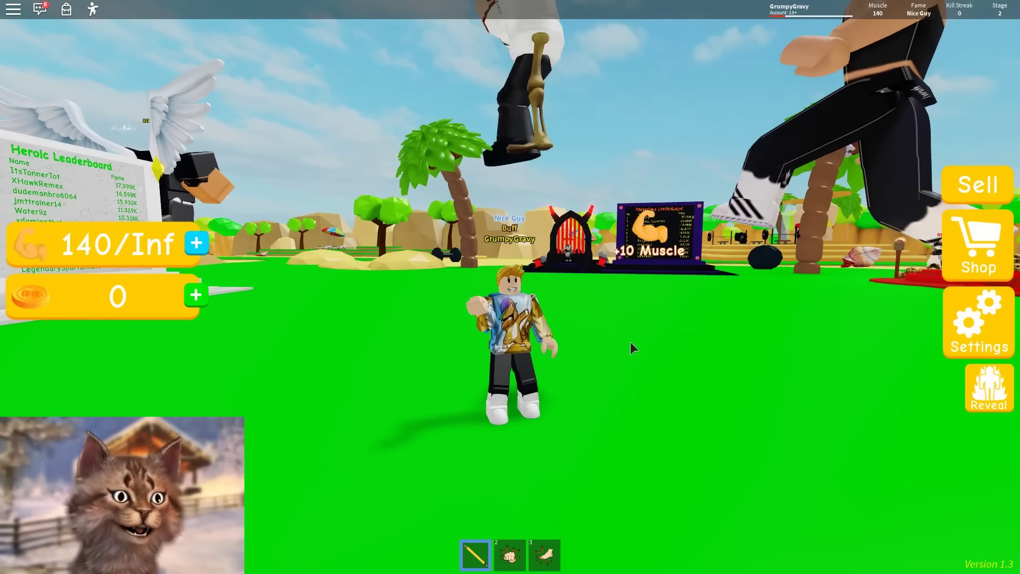
pyautogui.click(641, 352)
pyautogui.click(642, 351)
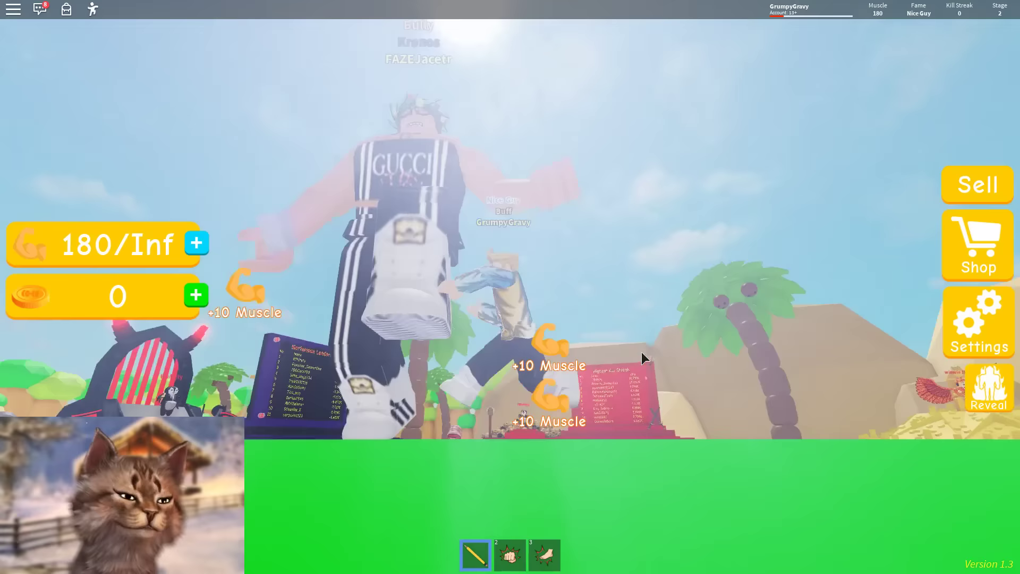
pyautogui.click(641, 351)
pyautogui.click(642, 351)
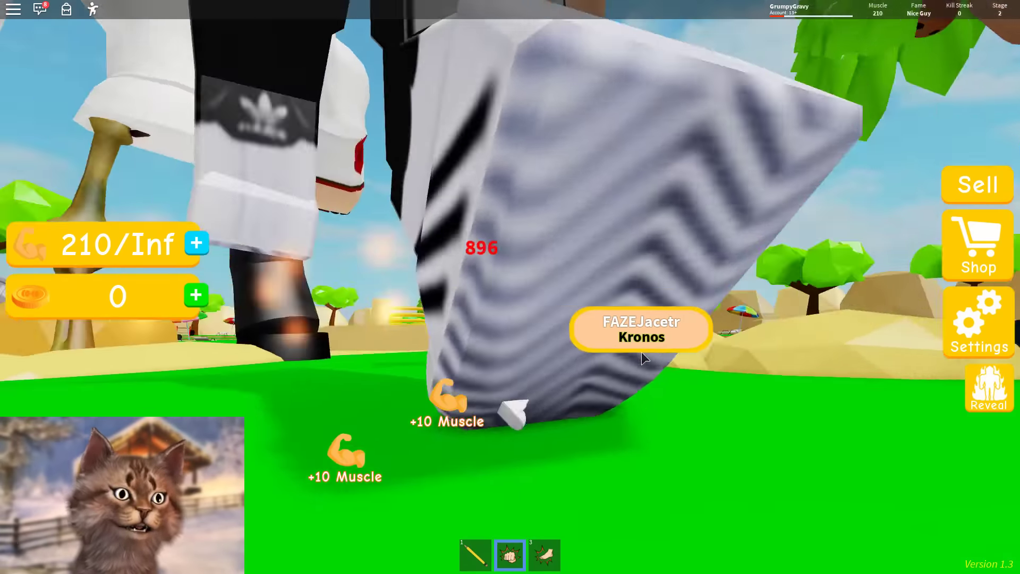
# Step: Keep lifting while wading through the water and across the map until muscle reaches 380
pyautogui.press('w')
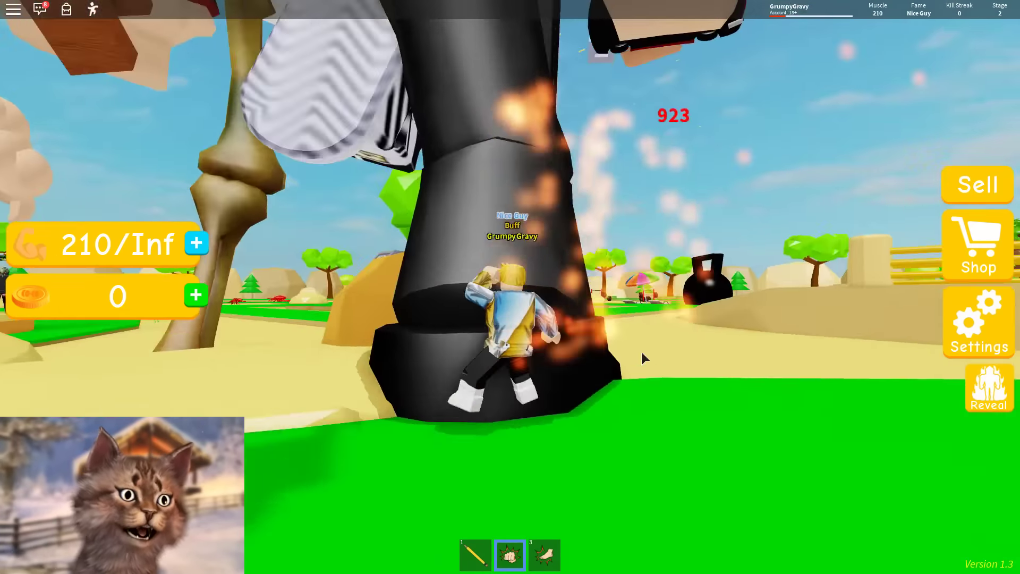
pyautogui.press('1')
pyautogui.click(642, 352)
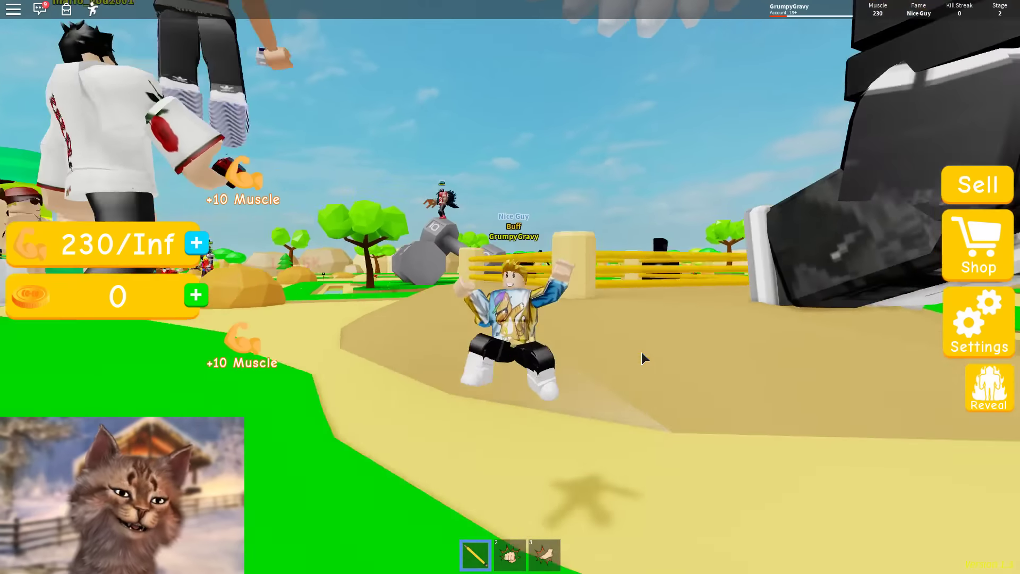
pyautogui.click(642, 351)
pyautogui.press('w')
pyautogui.click(641, 352)
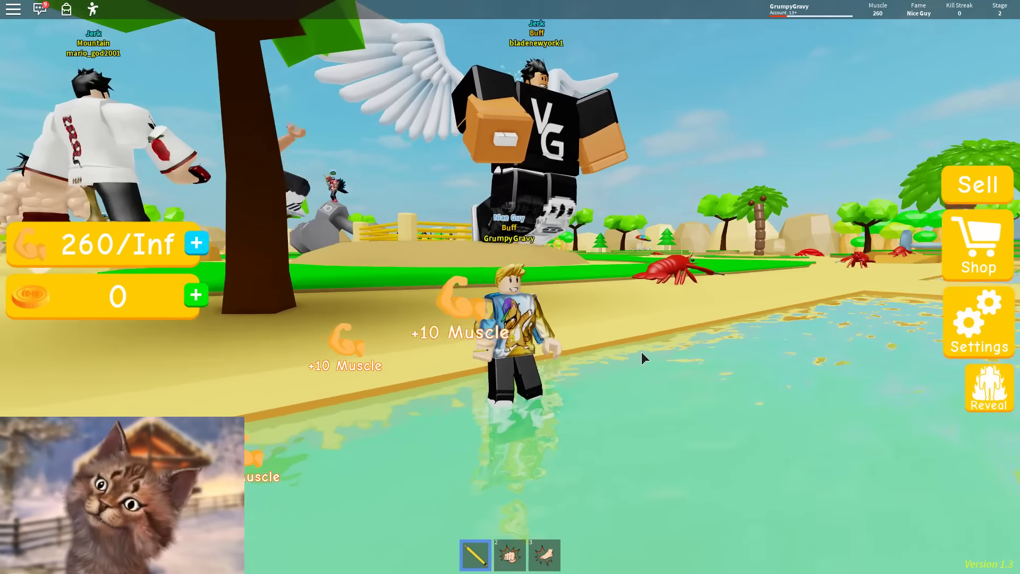
pyautogui.click(642, 351)
pyautogui.click(642, 351)
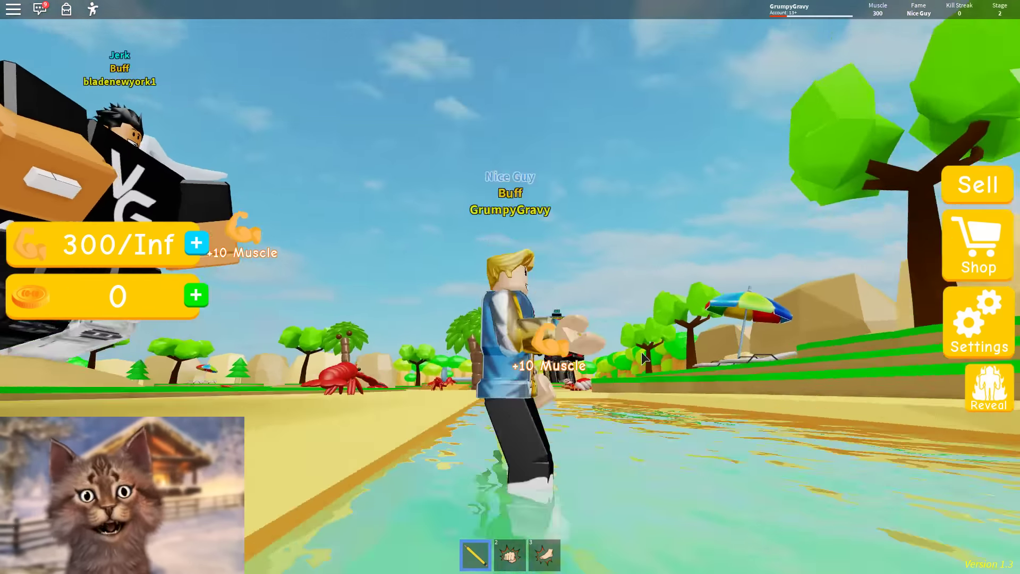
pyautogui.moveTo(641, 351); pyautogui.dragTo(641, 351)
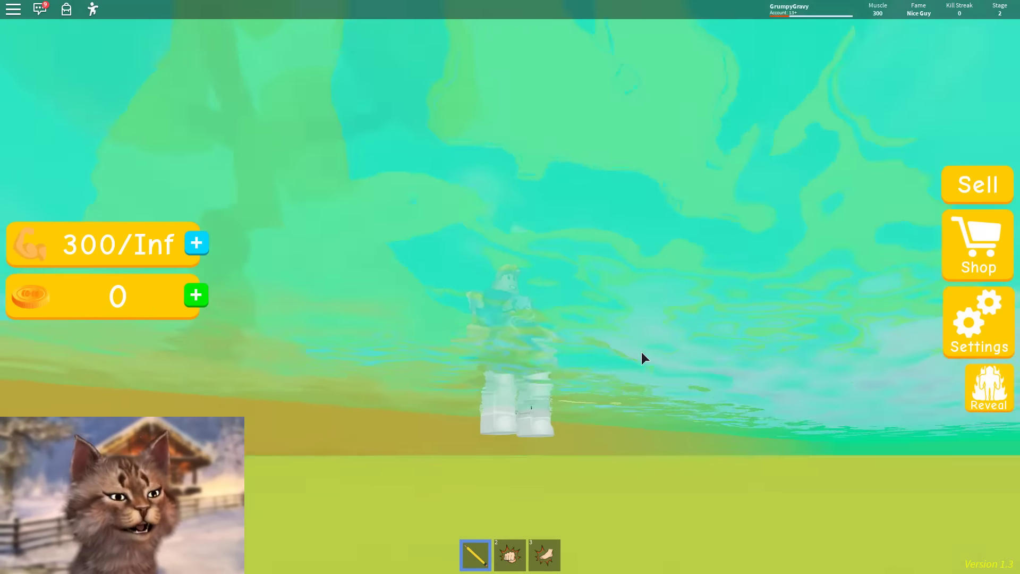
pyautogui.click(642, 351)
pyautogui.press('w')
pyautogui.click(642, 351)
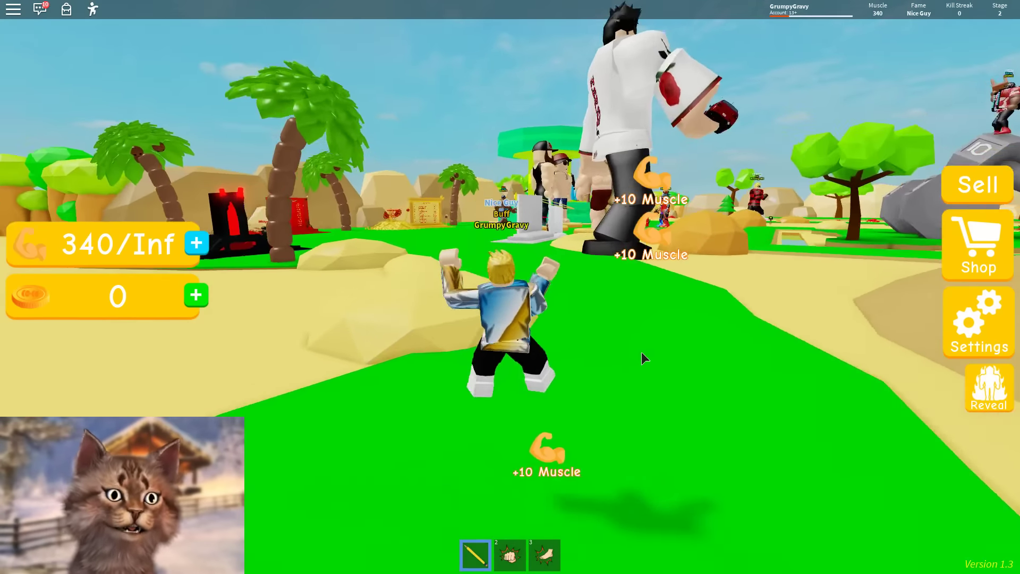
pyautogui.click(641, 352)
pyautogui.press('w')
pyautogui.click(641, 352)
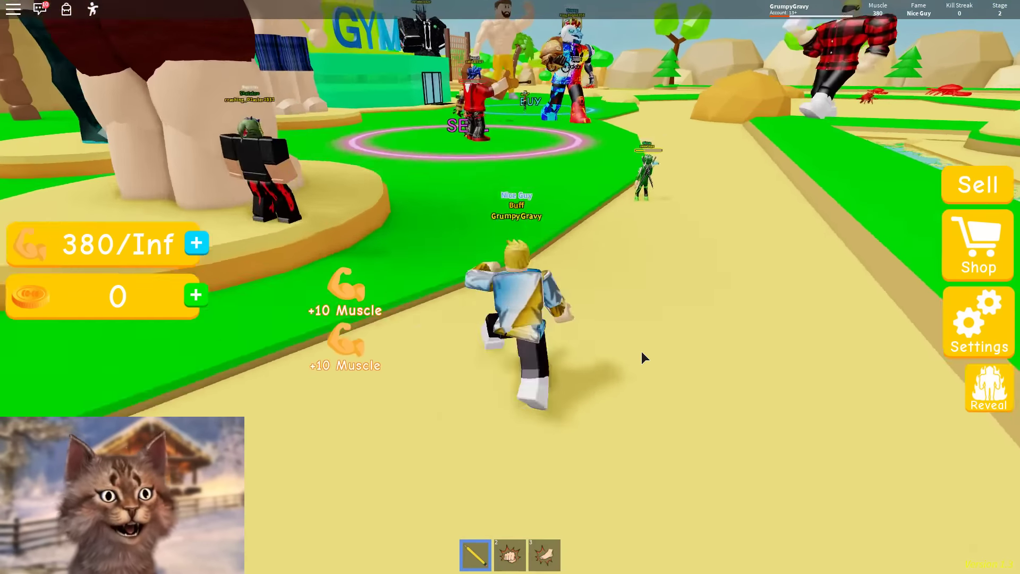
pyautogui.click(641, 352)
# Step: Sell the muscle for 760 coins and buy the Textbook weight for 600, leaving 160 coins
pyautogui.press('w')
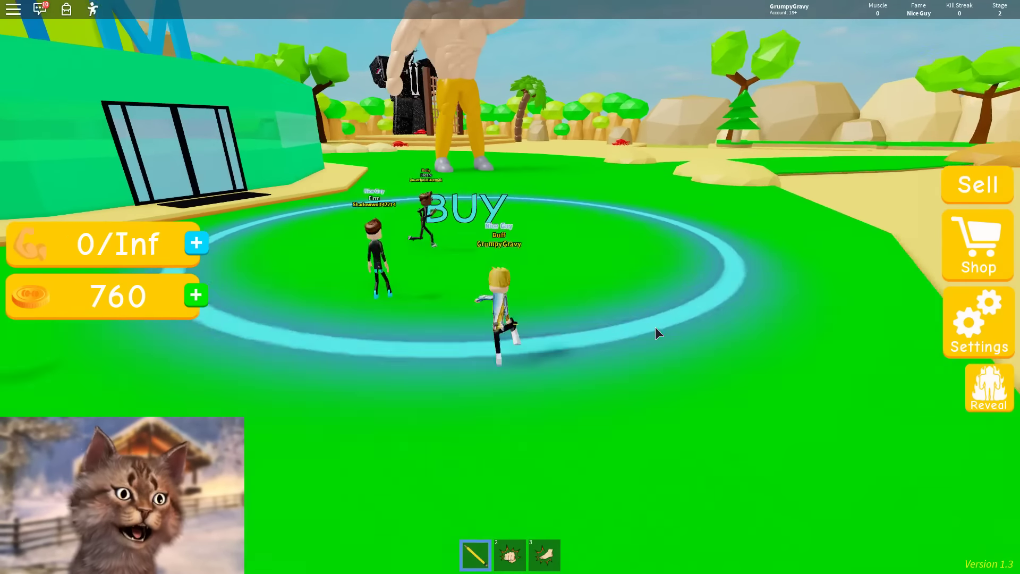
pyautogui.press('w')
pyautogui.click(413, 333)
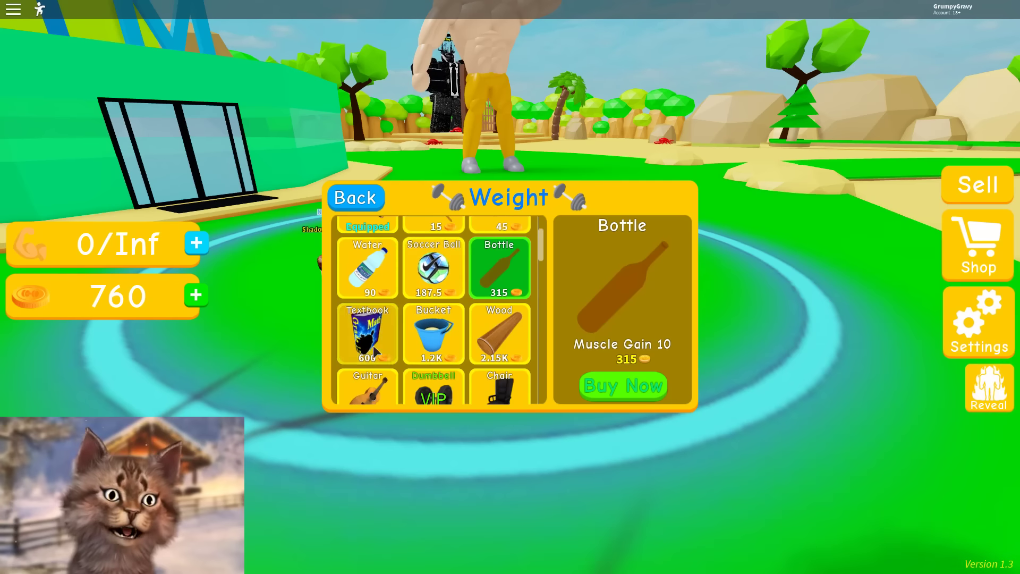
pyautogui.click(635, 393)
pyautogui.click(355, 198)
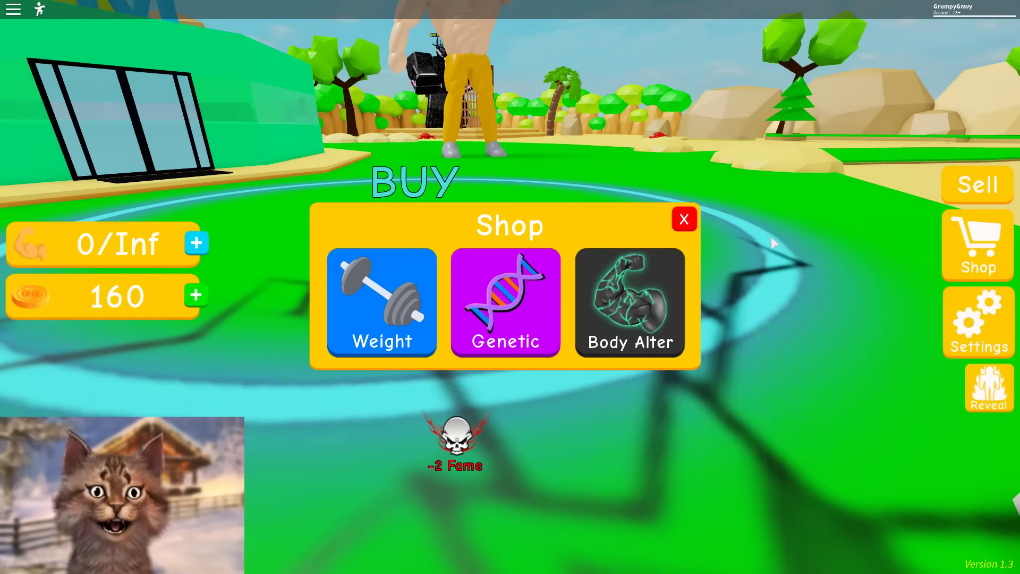
pyautogui.click(684, 219)
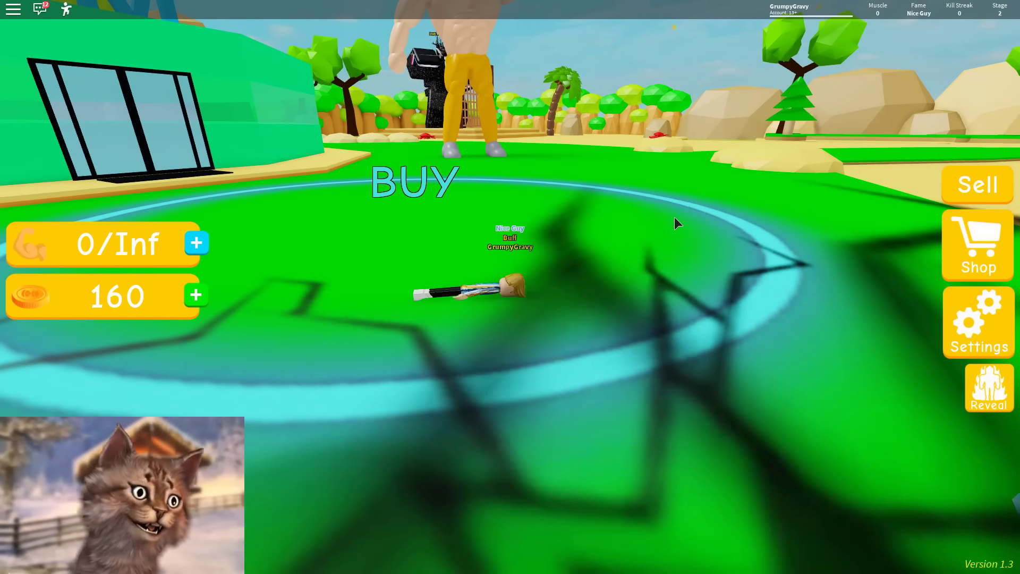
pyautogui.press('s')
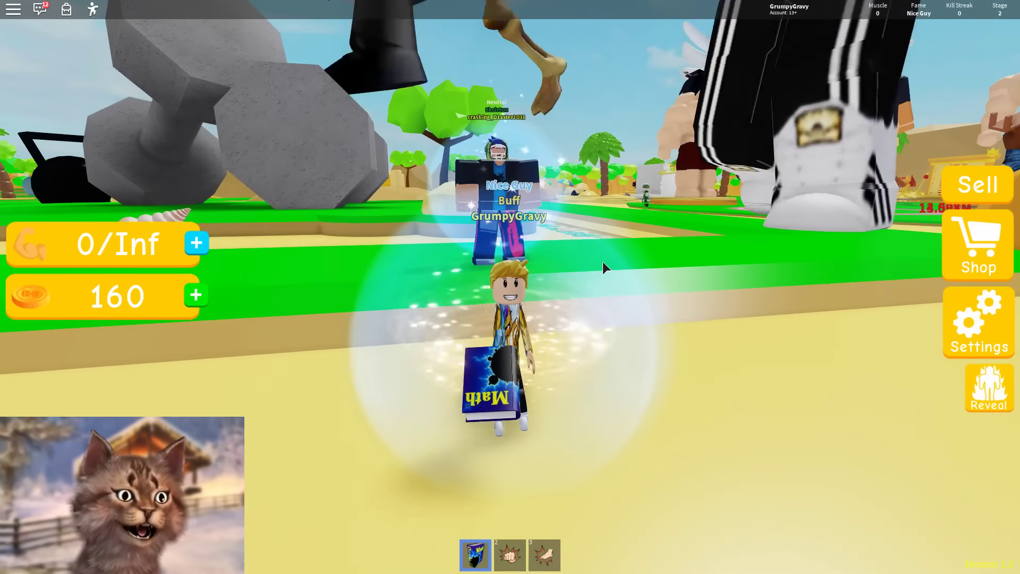
# Step: Lift the Textbook repeatedly, briefly swapping to the punch tool, to push muscle toward 5.12K
pyautogui.click(602, 262)
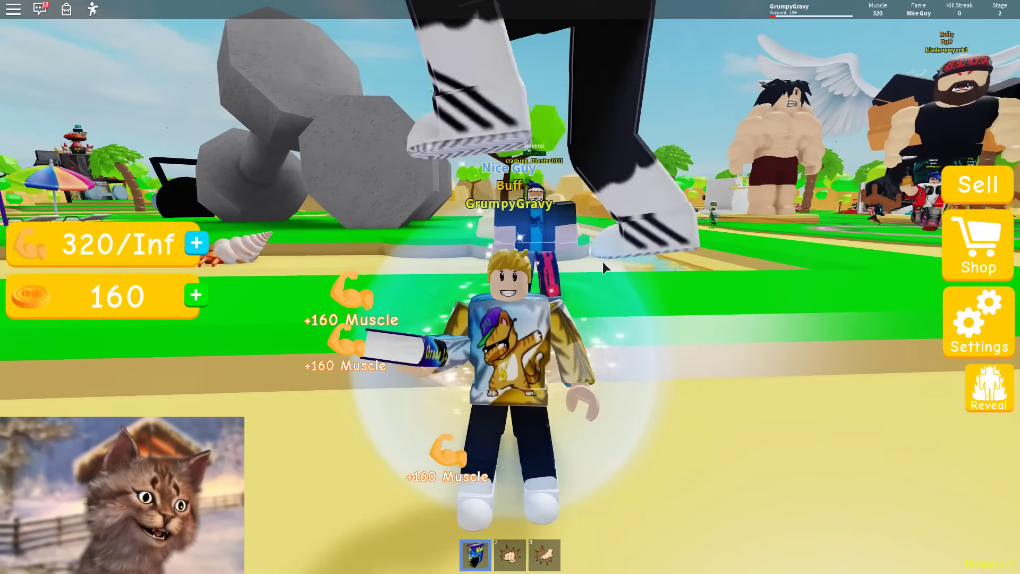
pyautogui.click(602, 262)
pyautogui.click(603, 261)
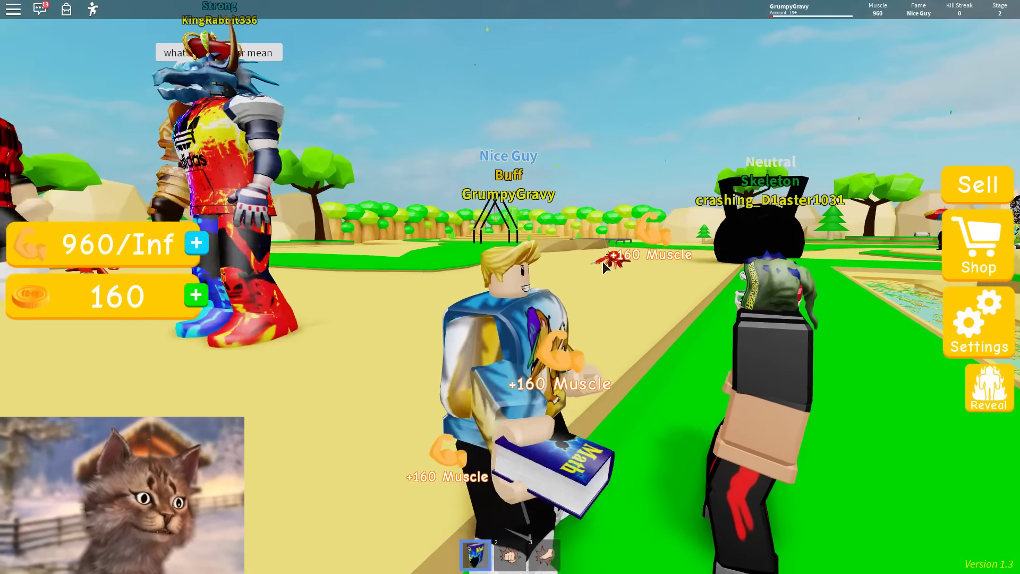
pyautogui.click(602, 261)
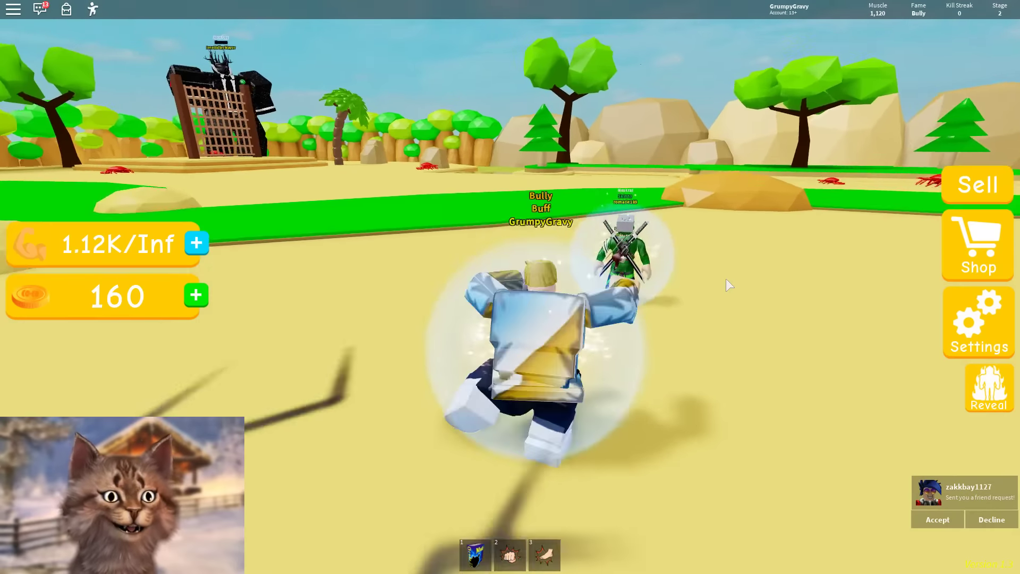
pyautogui.click(800, 265)
pyautogui.click(801, 265)
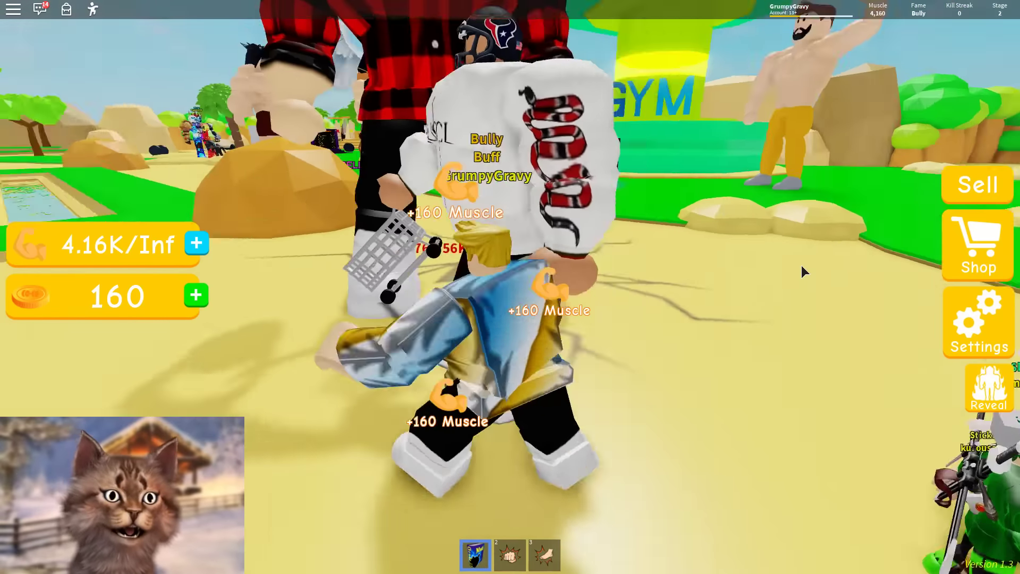
pyautogui.click(801, 265)
pyautogui.click(616, 252)
pyautogui.click(615, 252)
pyautogui.press('2')
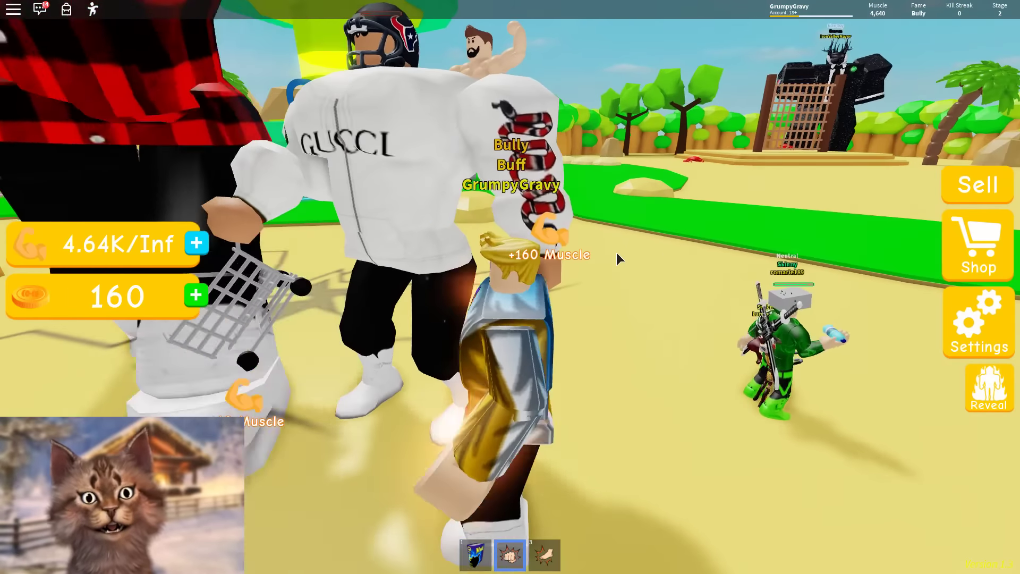
pyautogui.click(615, 253)
pyautogui.press('1')
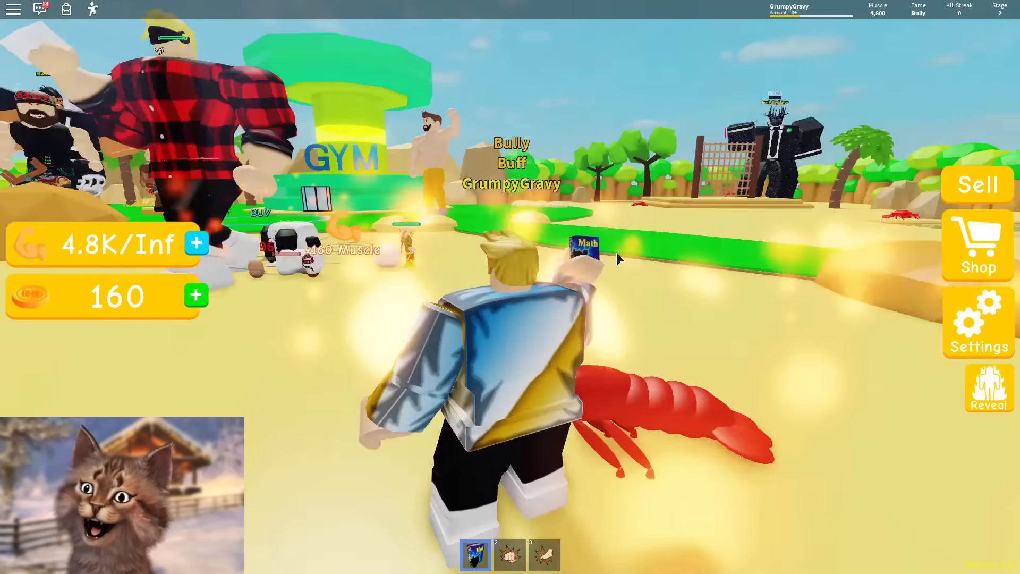
pyautogui.click(616, 253)
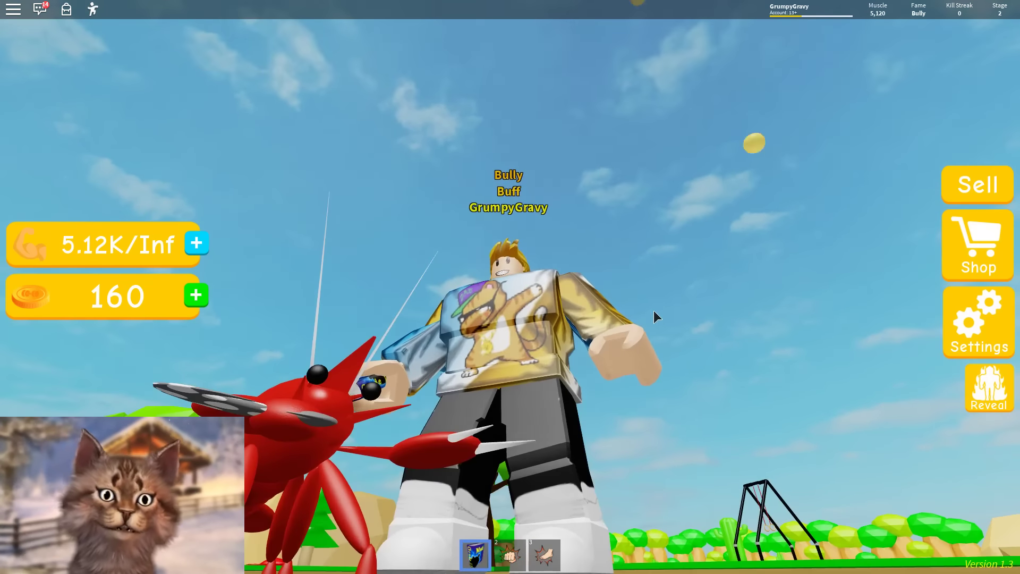
# Step: Visit the kill streak leaderboard, then run onto the SELL pad for 10.24K cash (10.4K total)
pyautogui.rightClick(650, 314)
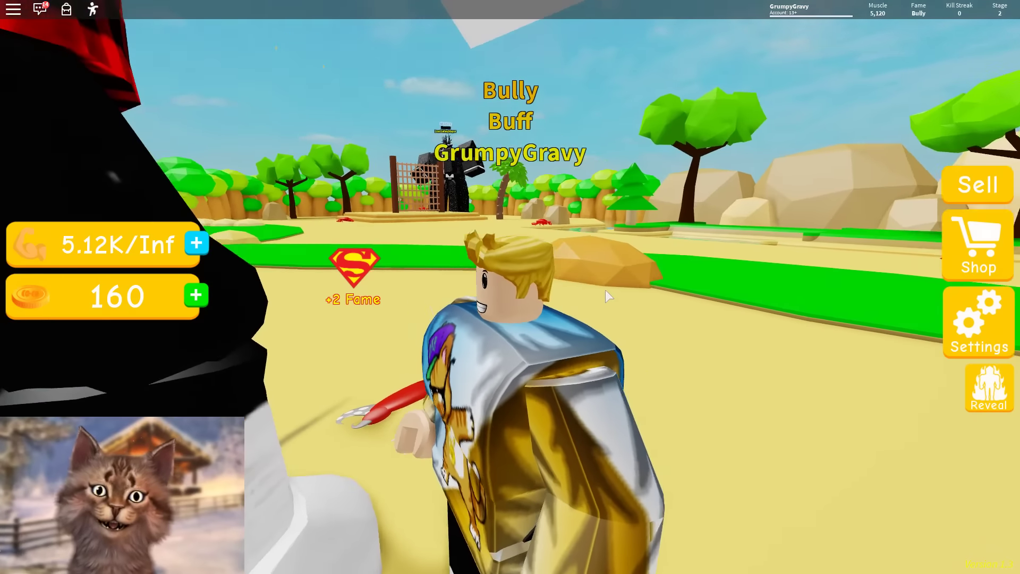
pyautogui.press('w')
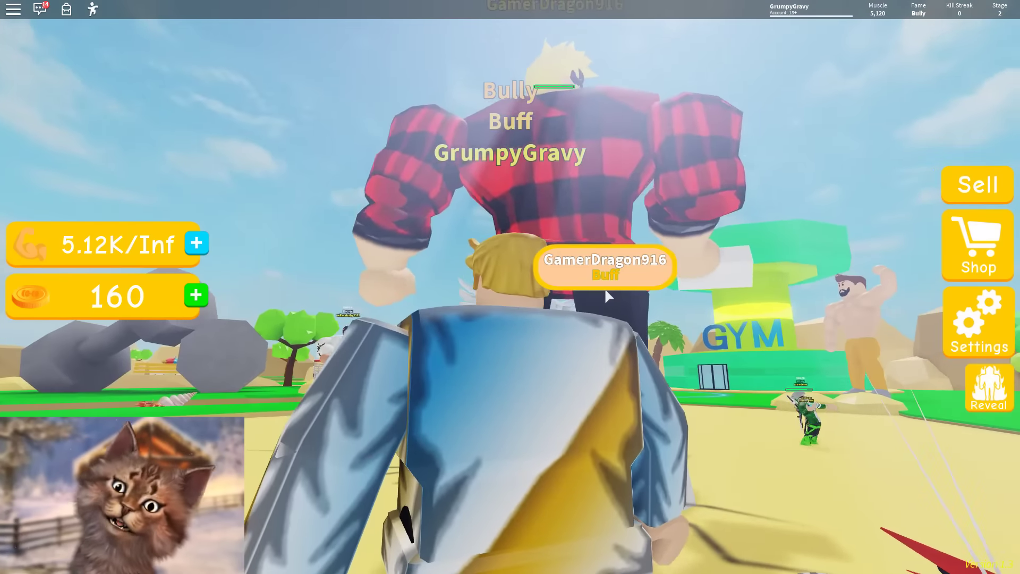
pyautogui.press('w')
pyautogui.press('w')
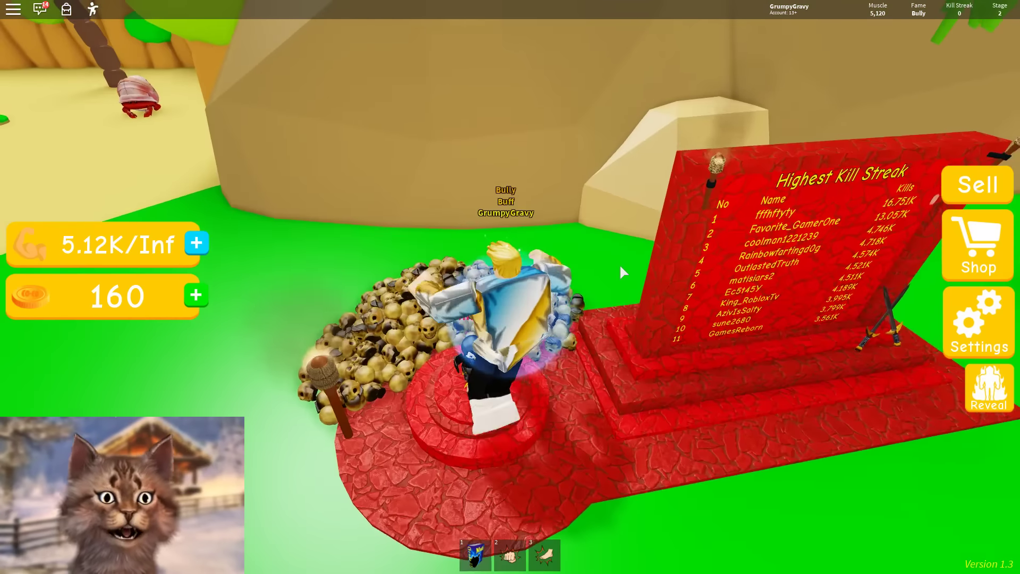
pyautogui.press('s')
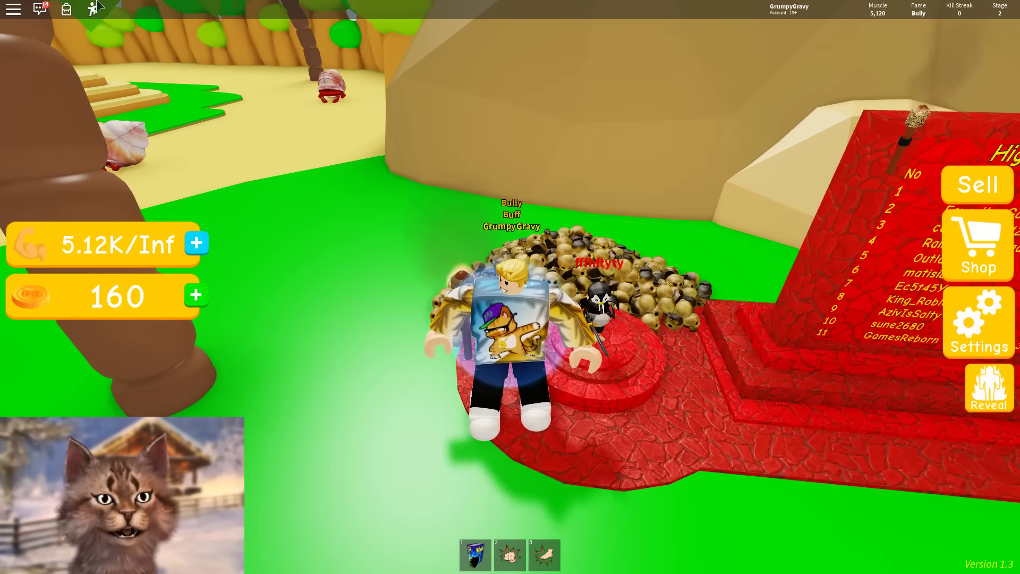
pyautogui.moveTo(429, 303); pyautogui.dragTo(783, 340)
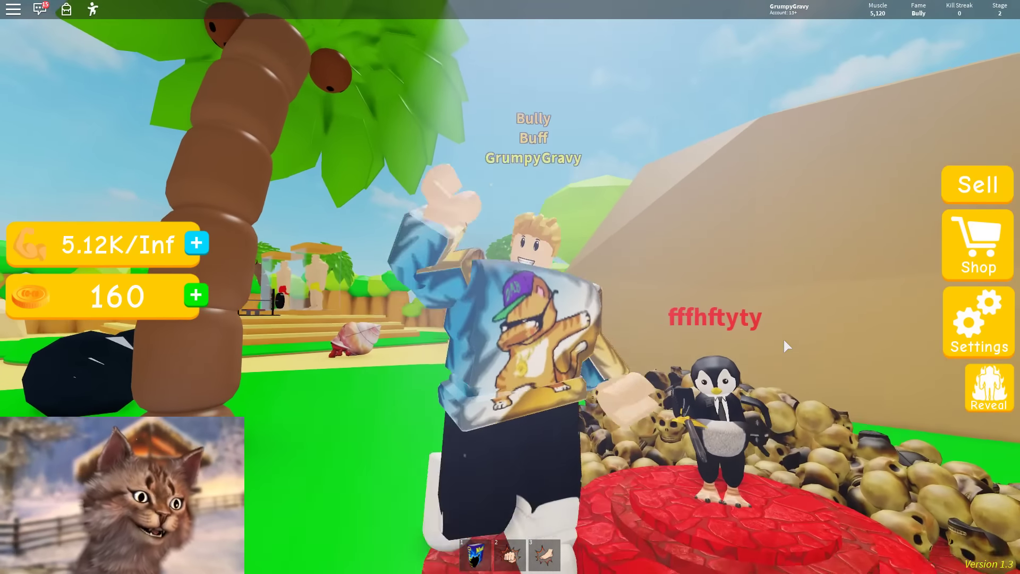
pyautogui.press('w')
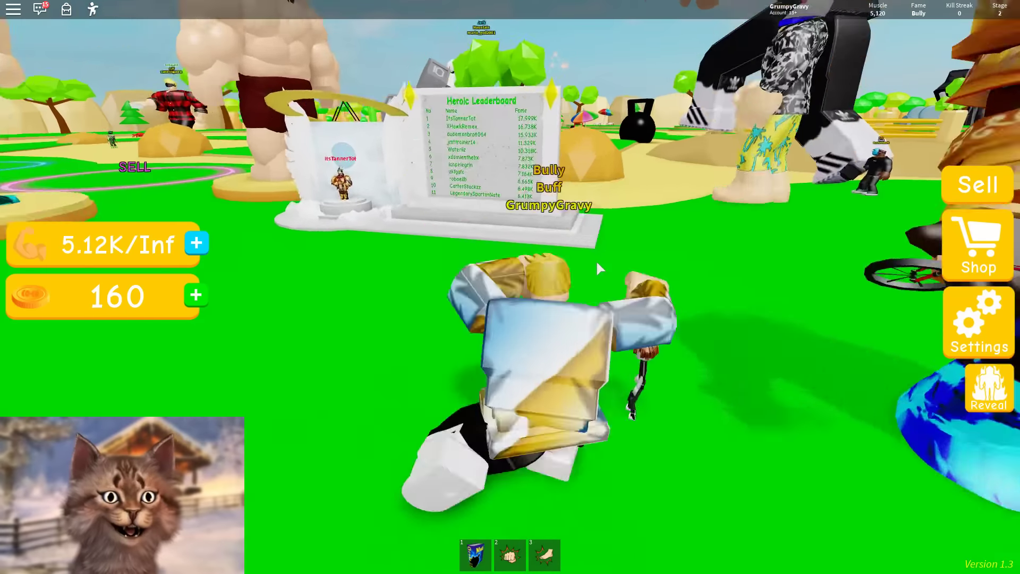
pyautogui.press('w')
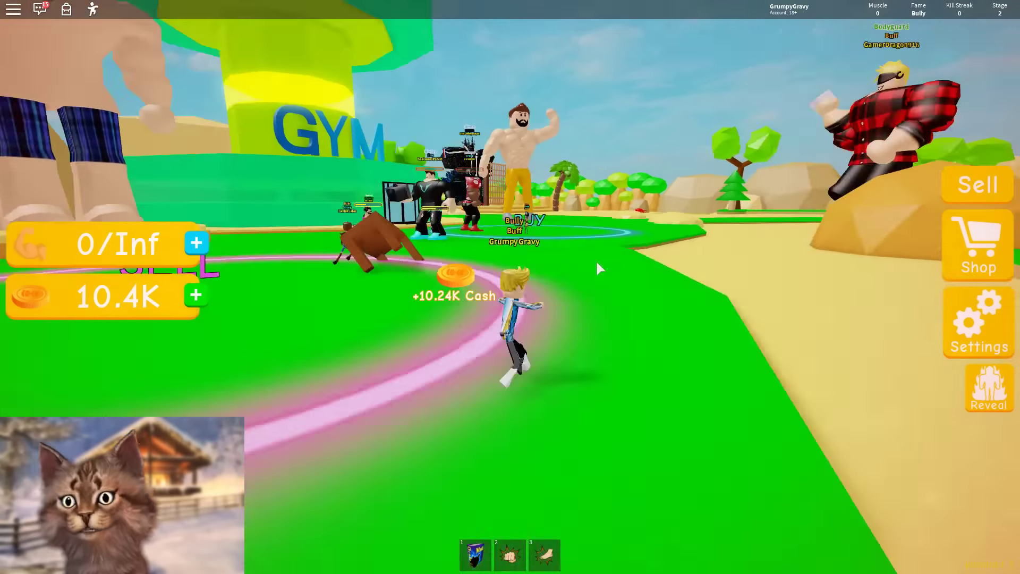
# Step: Buy and equip the Cart weight (Muscle Gain 85) for 8.375K, leaving 2.024K coins
pyautogui.press('w')
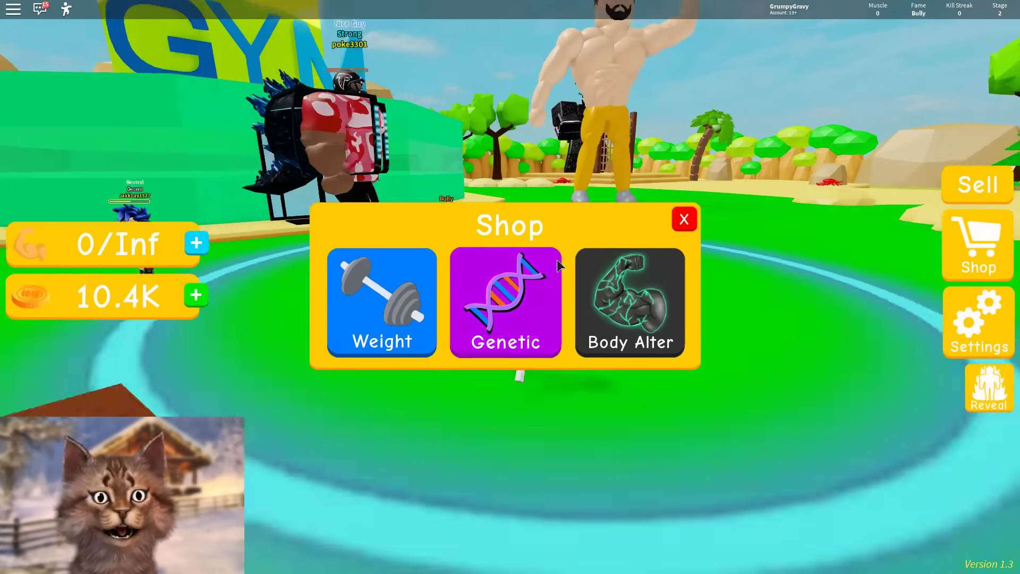
pyautogui.click(383, 299)
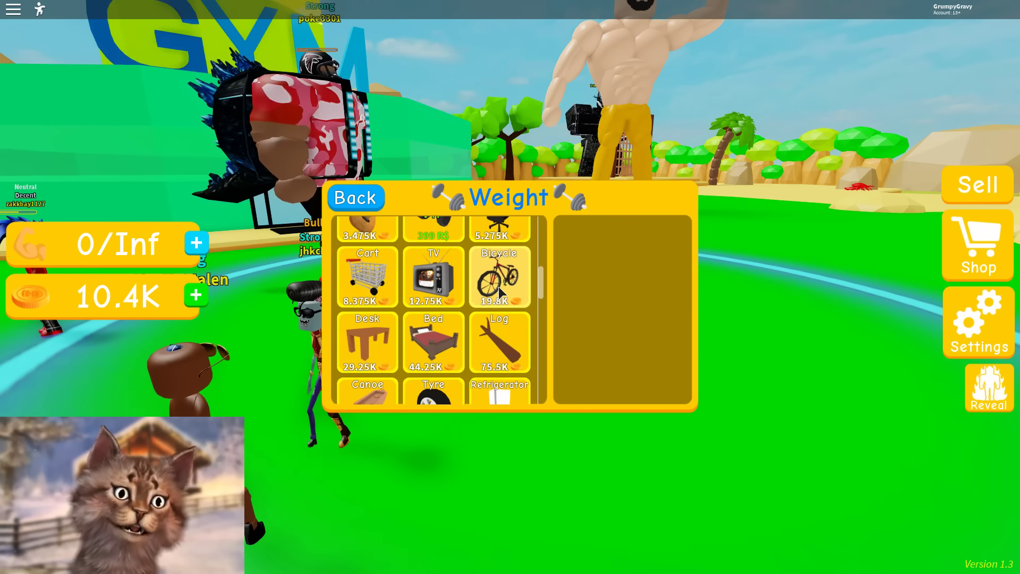
pyautogui.click(367, 276)
pyautogui.click(621, 385)
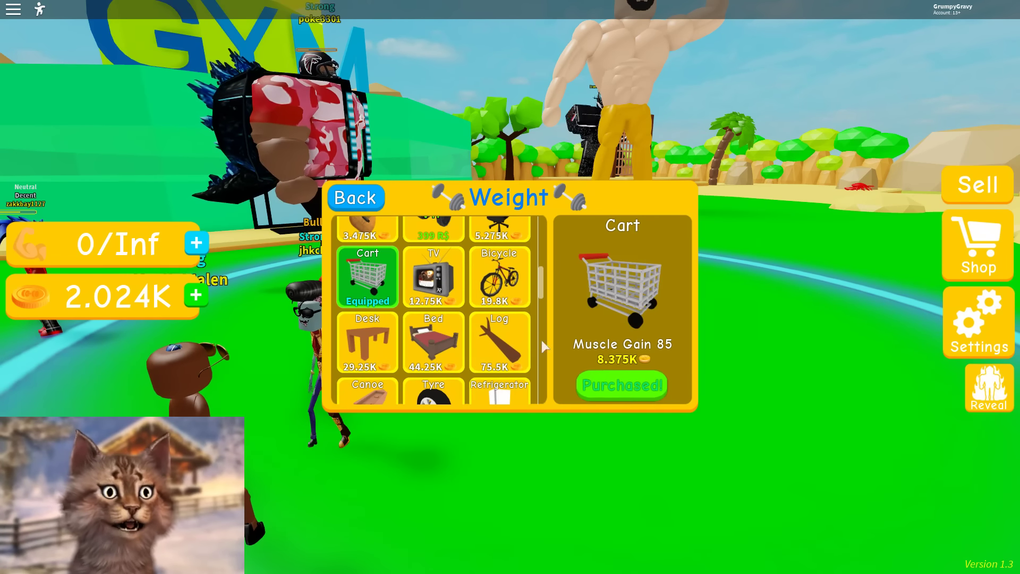
pyautogui.click(344, 200)
pyautogui.click(684, 221)
# Step: Step away from the shop and lift the Cart repeatedly to pile up muscle
pyautogui.press('s')
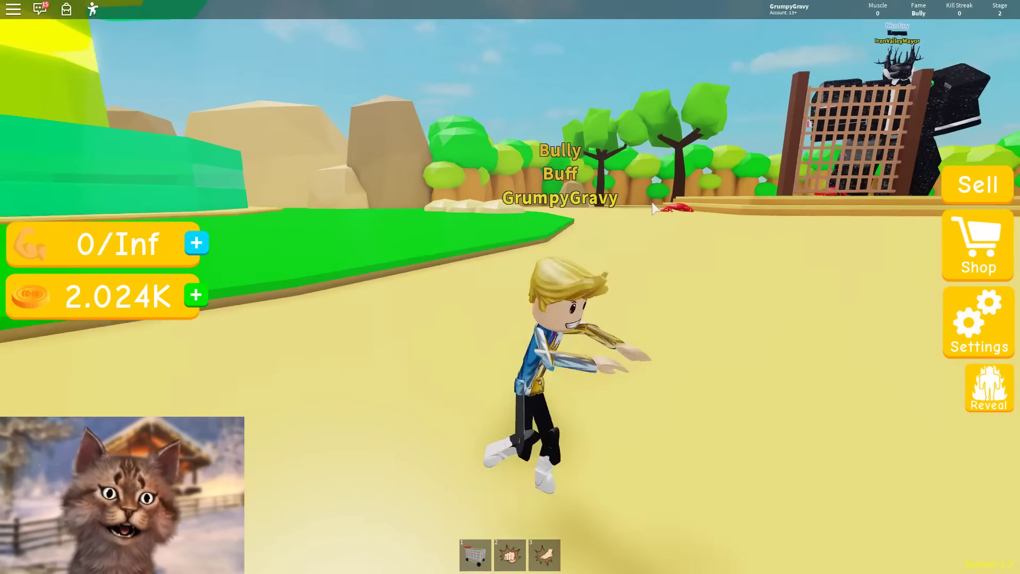
pyautogui.click(652, 201)
pyautogui.click(649, 211)
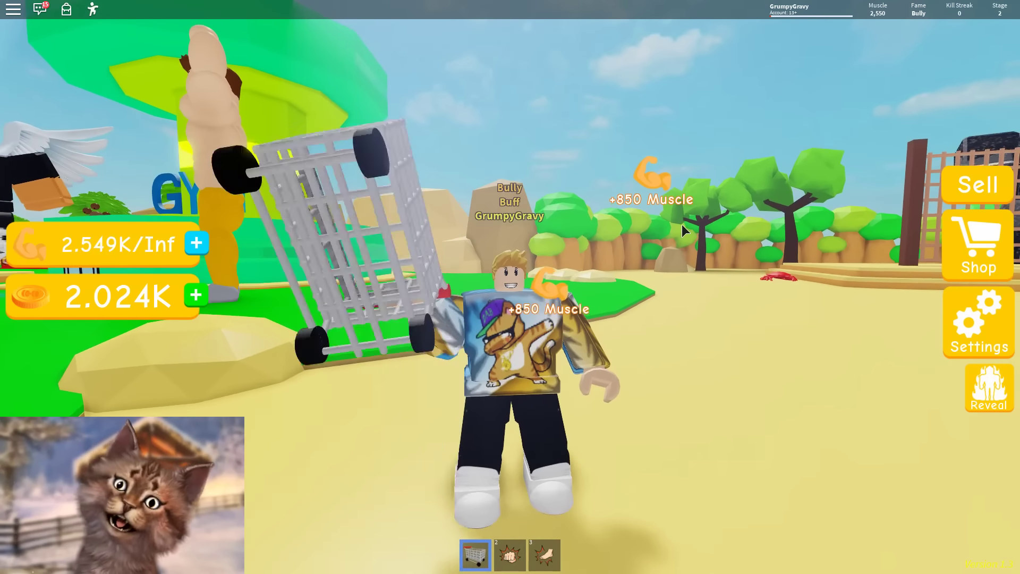
pyautogui.click(738, 231)
pyautogui.click(735, 268)
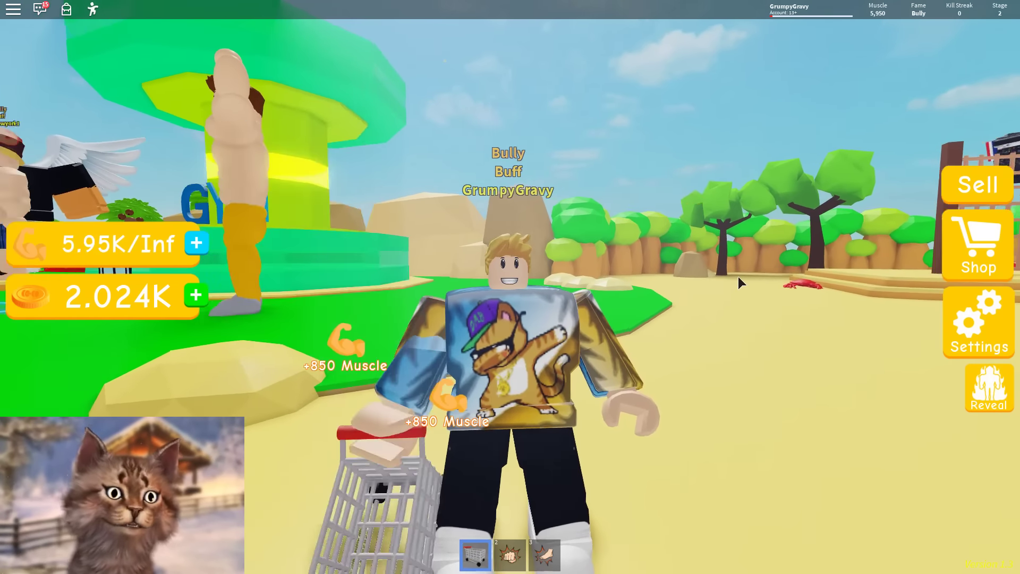
pyautogui.click(738, 276)
pyautogui.click(738, 277)
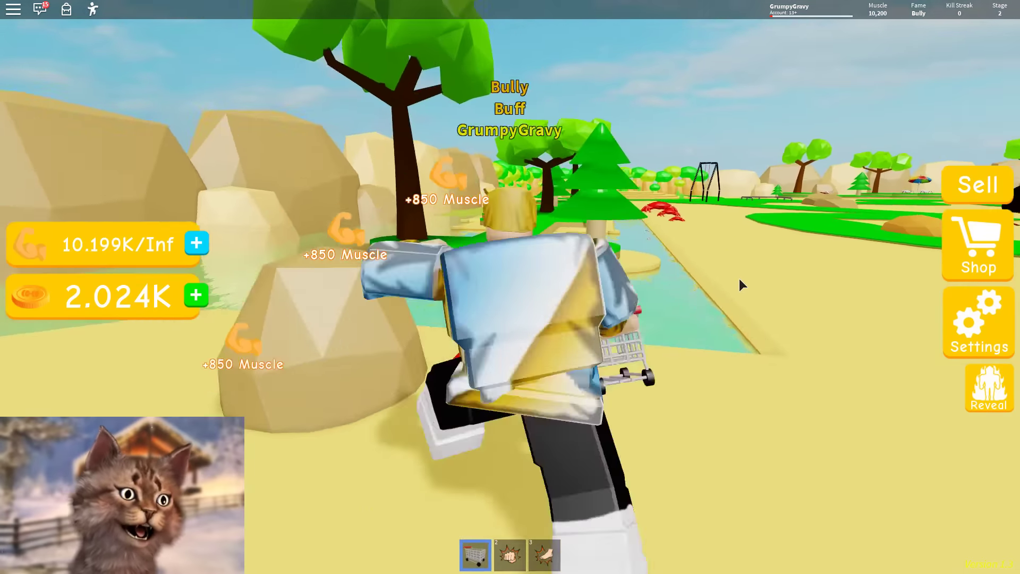
pyautogui.click(738, 278)
pyautogui.click(714, 277)
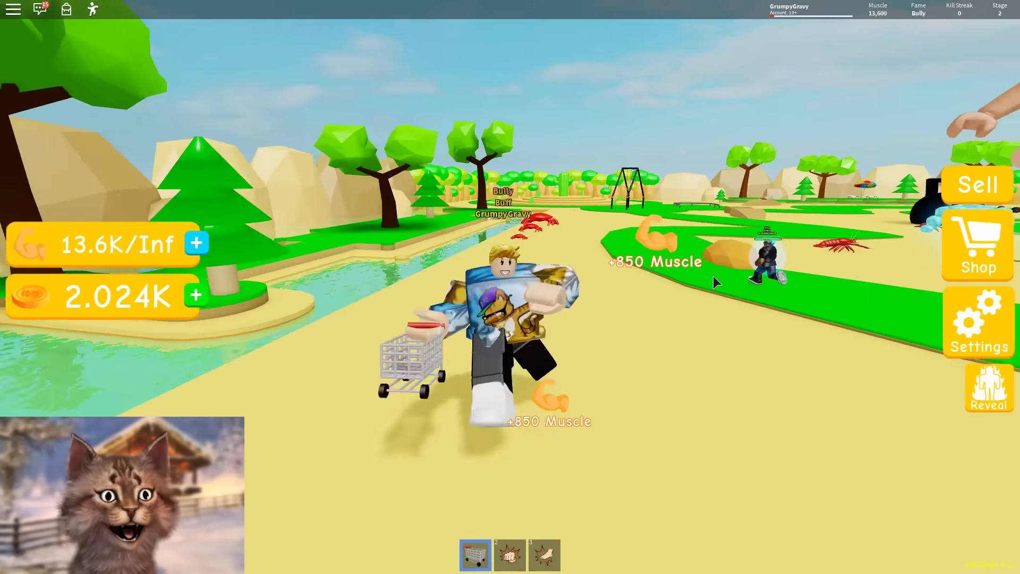
pyautogui.click(712, 276)
pyautogui.click(713, 277)
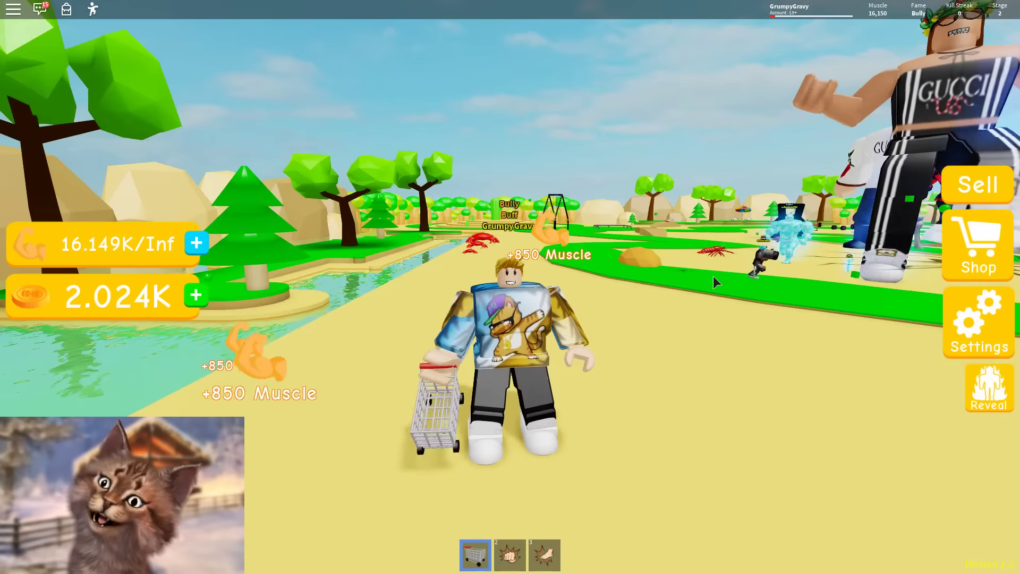
pyautogui.click(713, 276)
pyautogui.click(712, 276)
pyautogui.click(713, 275)
pyautogui.click(712, 276)
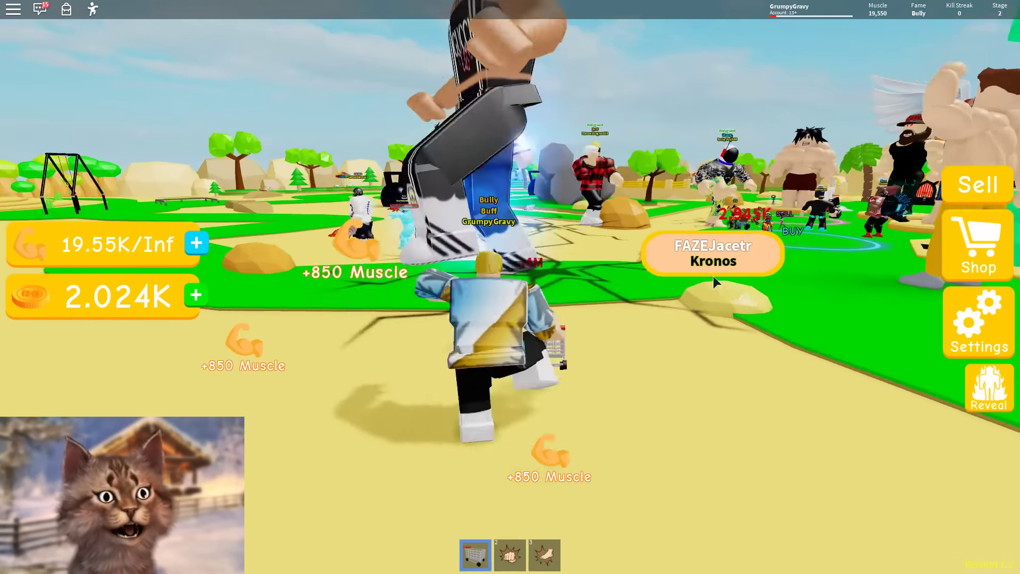
pyautogui.click(713, 276)
pyautogui.click(713, 276)
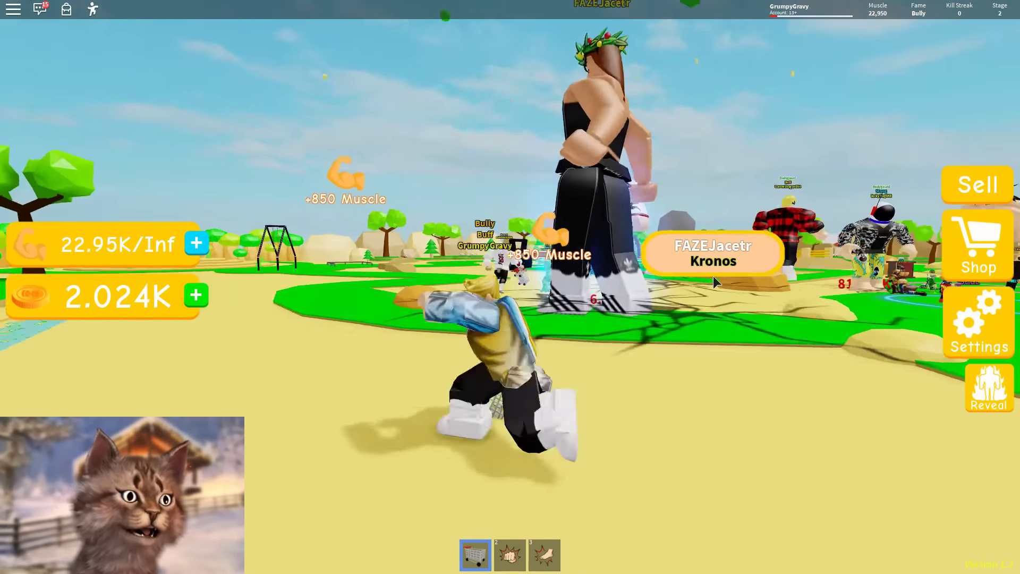
pyautogui.click(714, 277)
pyautogui.click(713, 275)
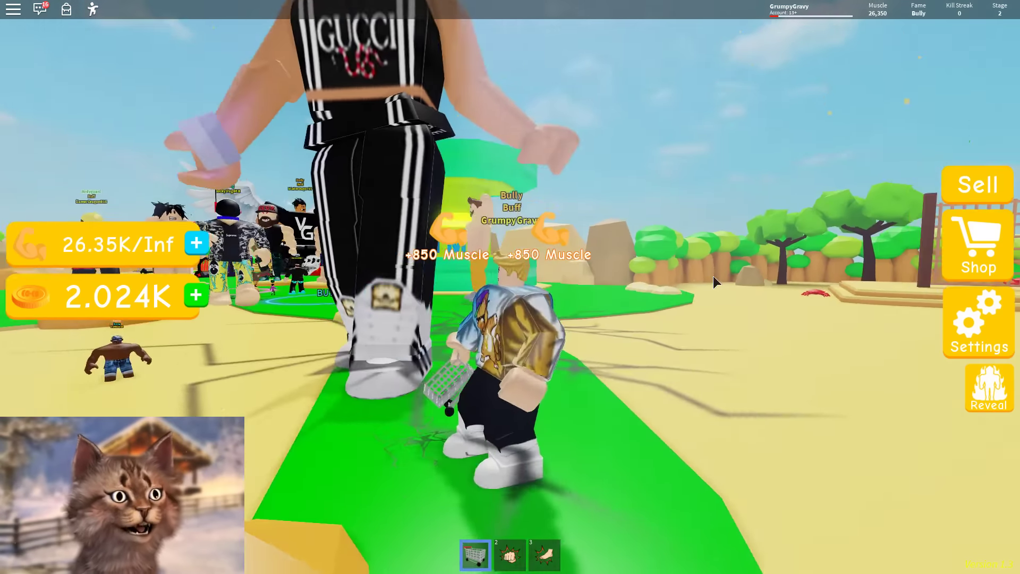
pyautogui.click(714, 276)
pyautogui.click(712, 276)
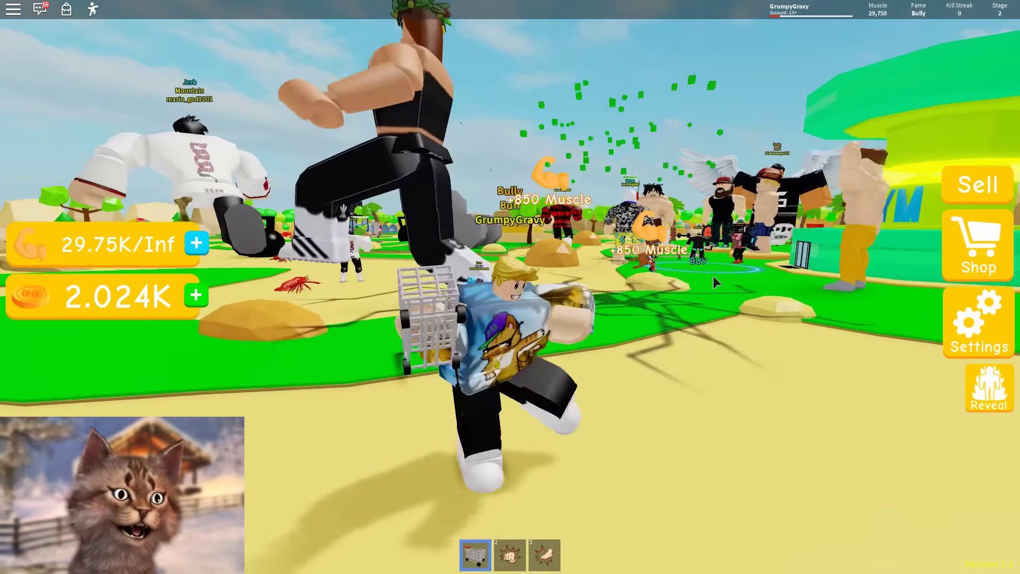
pyautogui.click(713, 276)
pyautogui.click(713, 275)
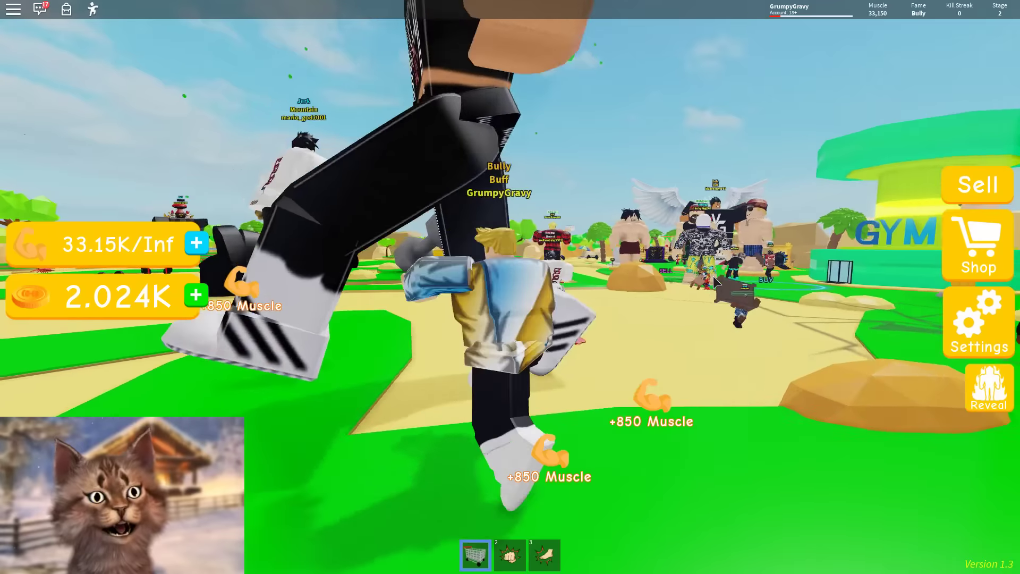
pyautogui.click(712, 276)
pyautogui.click(713, 276)
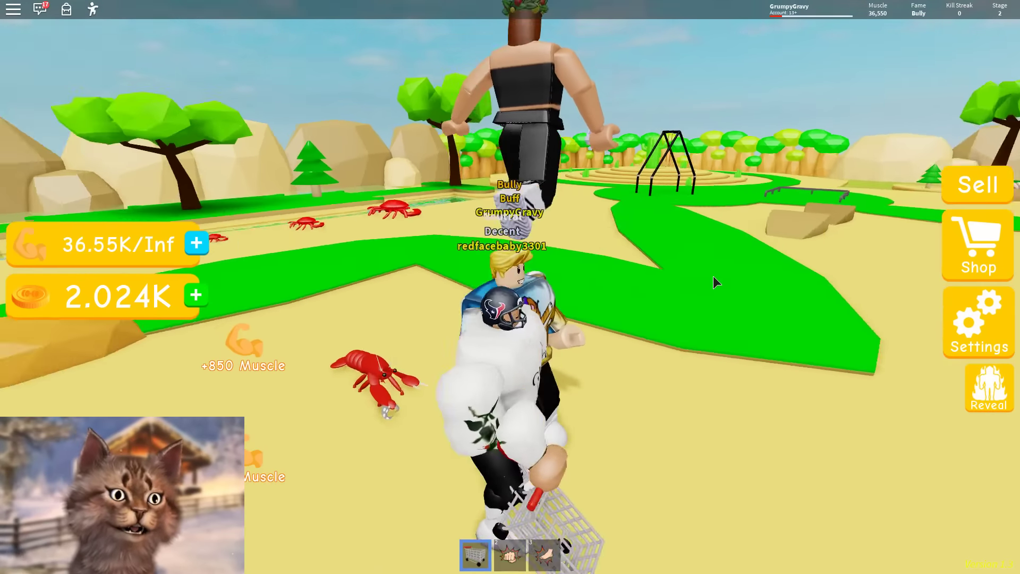
pyautogui.click(713, 276)
pyautogui.click(714, 277)
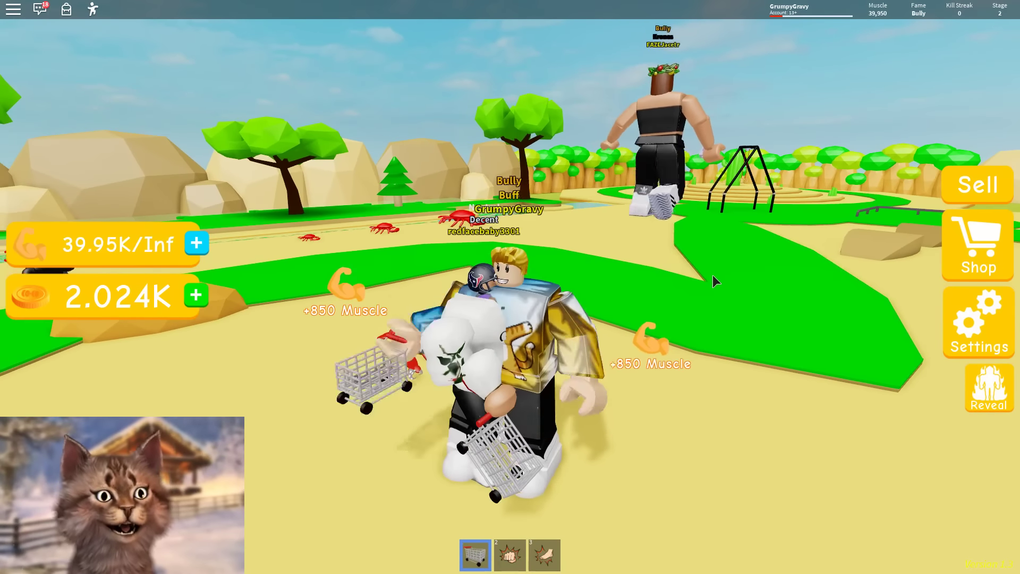
# Step: Continue lifting the Cart until muscle reaches about 54.4K
pyautogui.click(563, 295)
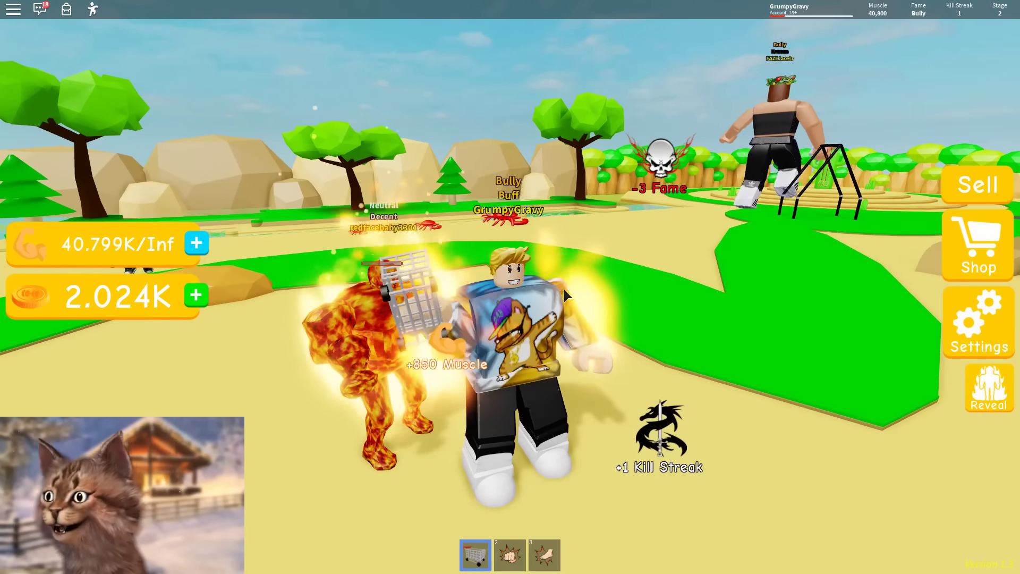
pyautogui.click(563, 288)
pyautogui.click(563, 290)
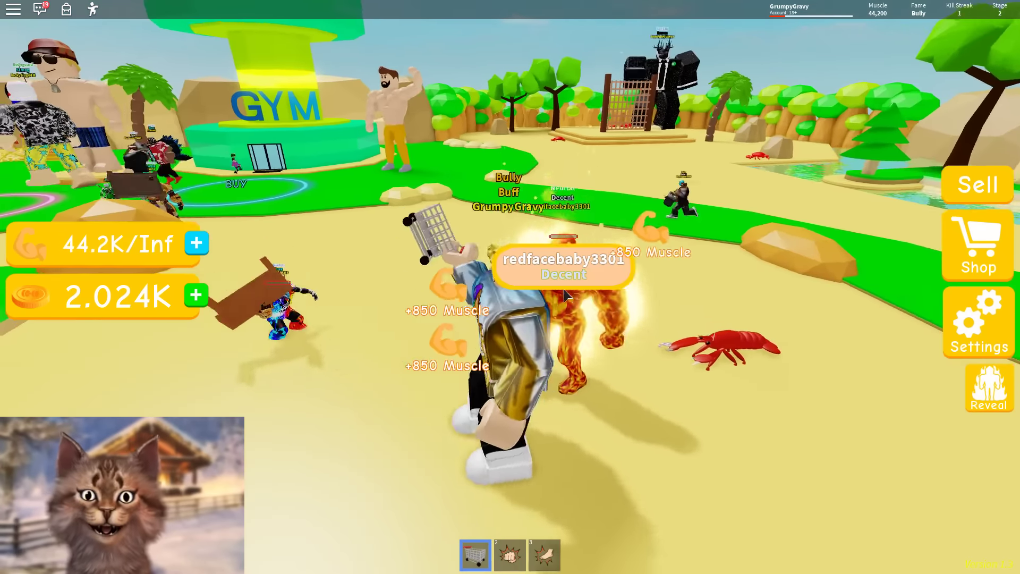
pyautogui.click(563, 289)
pyautogui.click(563, 289)
pyautogui.click(563, 289)
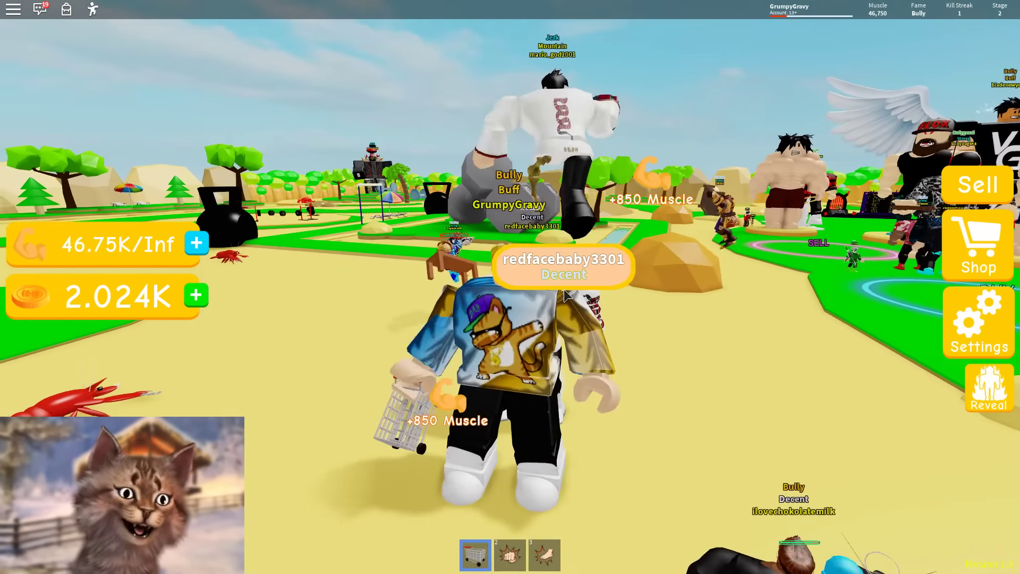
pyautogui.click(563, 289)
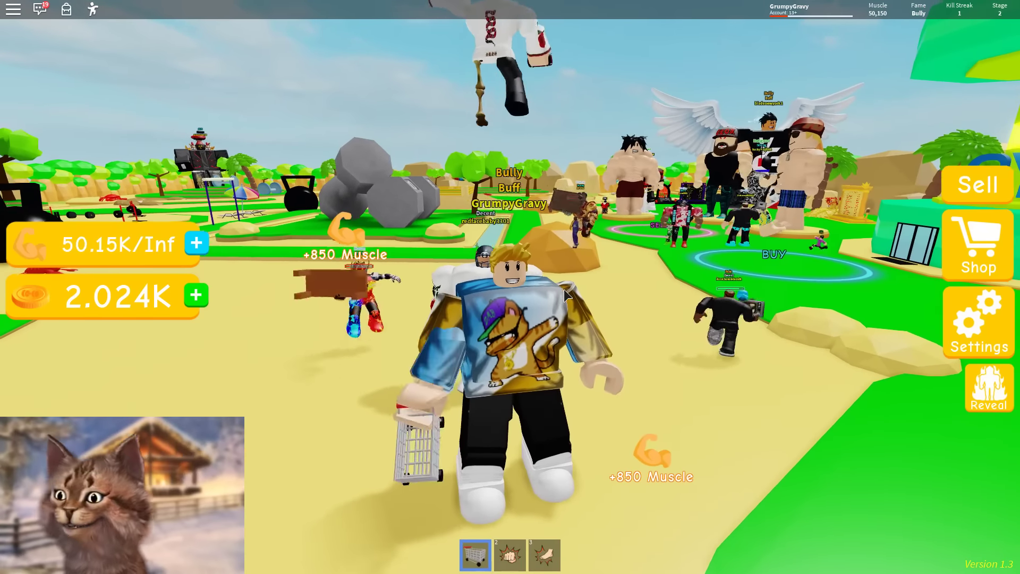
pyautogui.click(563, 289)
pyautogui.click(564, 289)
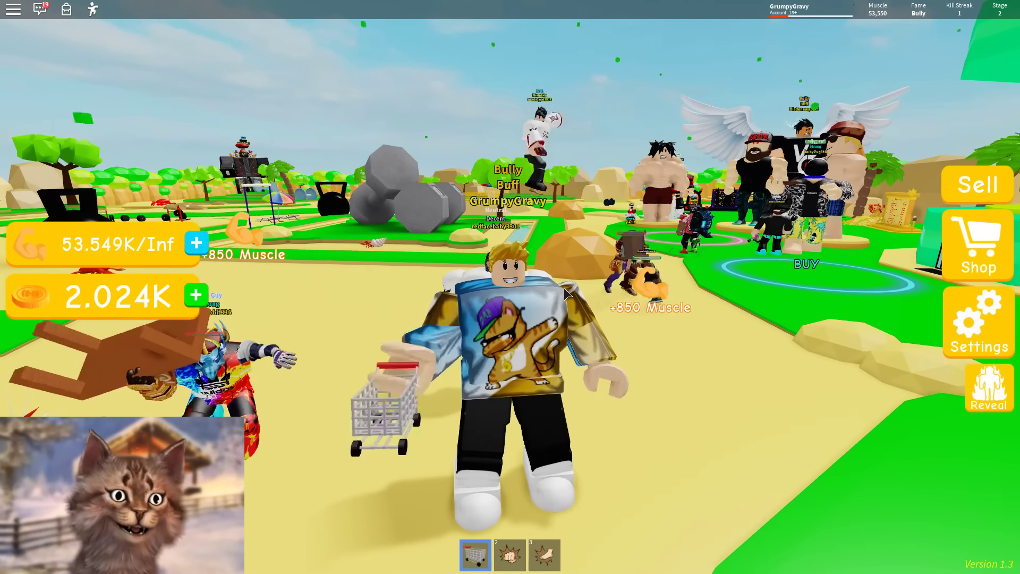
pyautogui.click(563, 289)
# Step: Chase and punch nearby players around the arena to start a kill streak
pyautogui.click(629, 297)
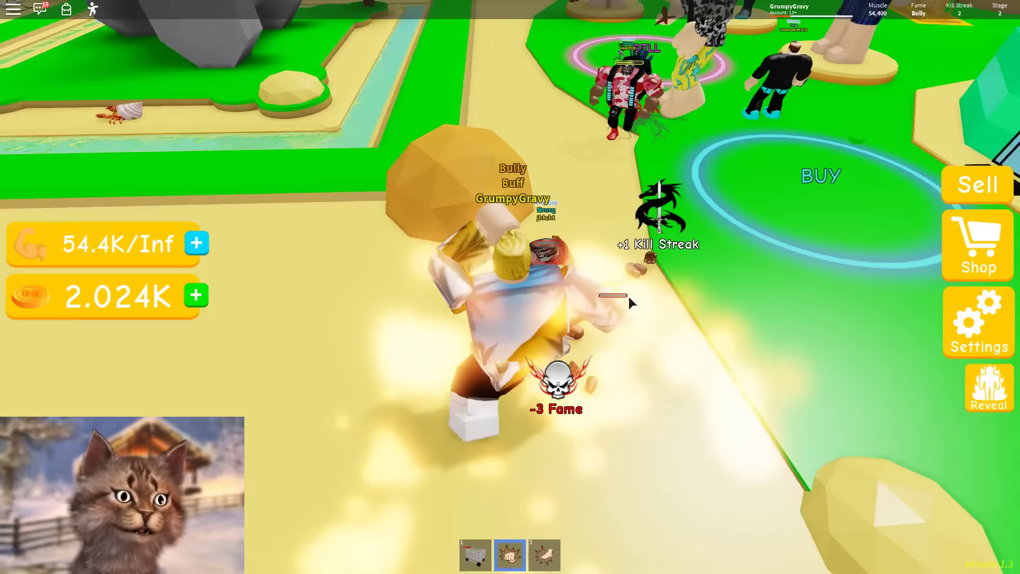
pyautogui.click(628, 297)
pyautogui.click(629, 296)
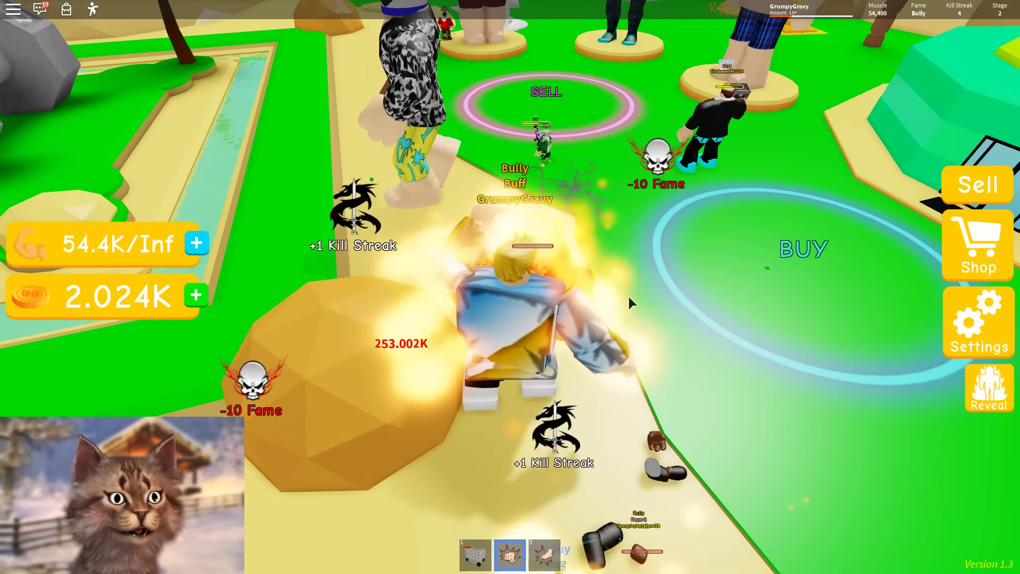
pyautogui.press('w')
pyautogui.press('w')
pyautogui.click(628, 296)
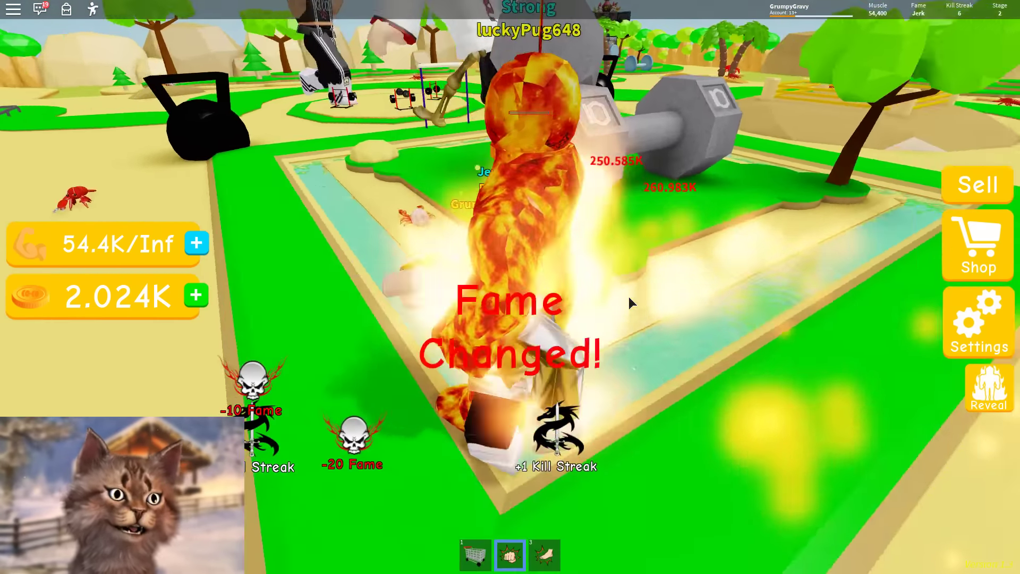
pyautogui.moveTo(629, 296); pyautogui.dragTo(629, 297)
pyautogui.press('w')
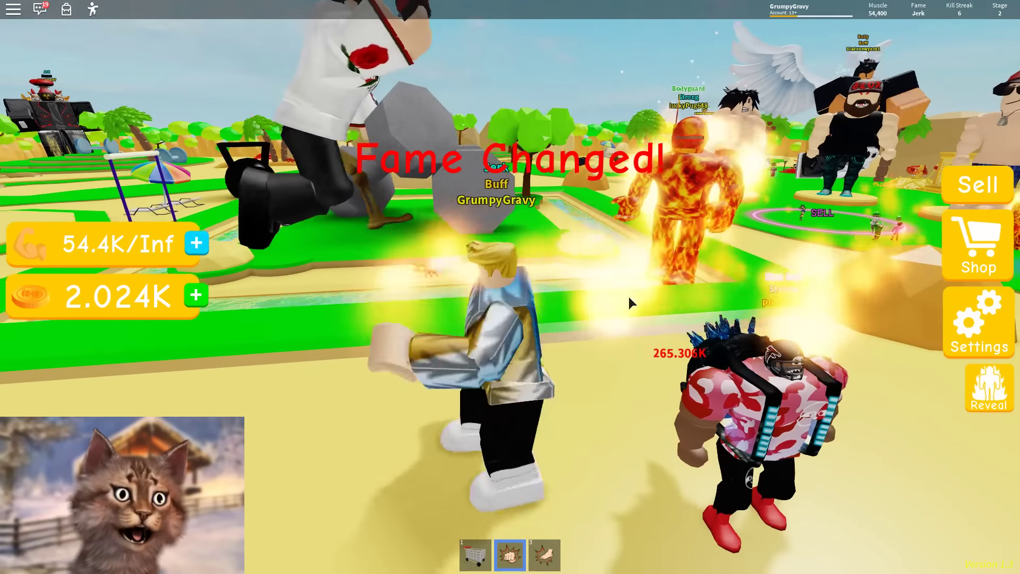
pyautogui.press('w')
pyautogui.click(628, 297)
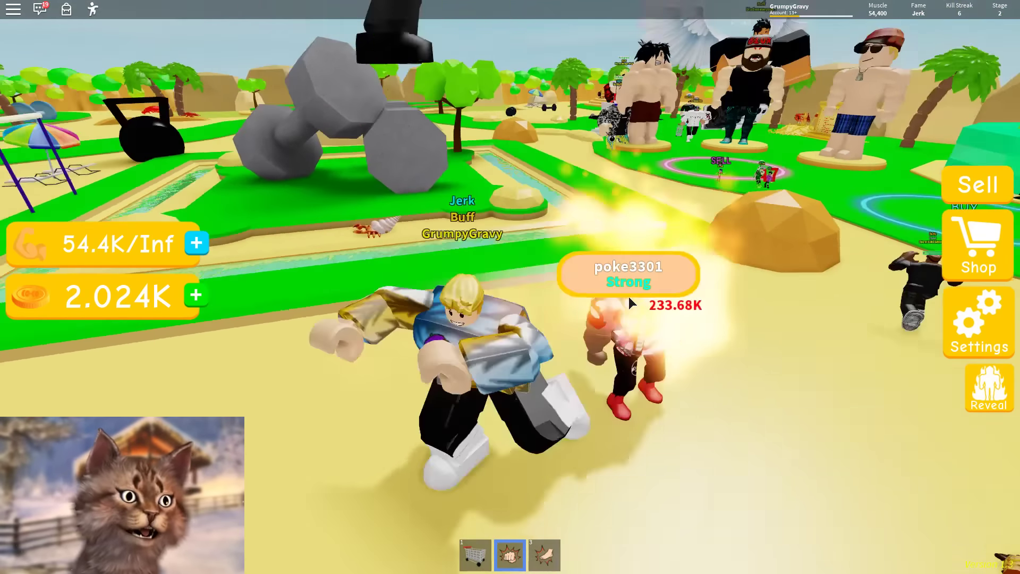
pyautogui.press('w')
pyautogui.click(629, 296)
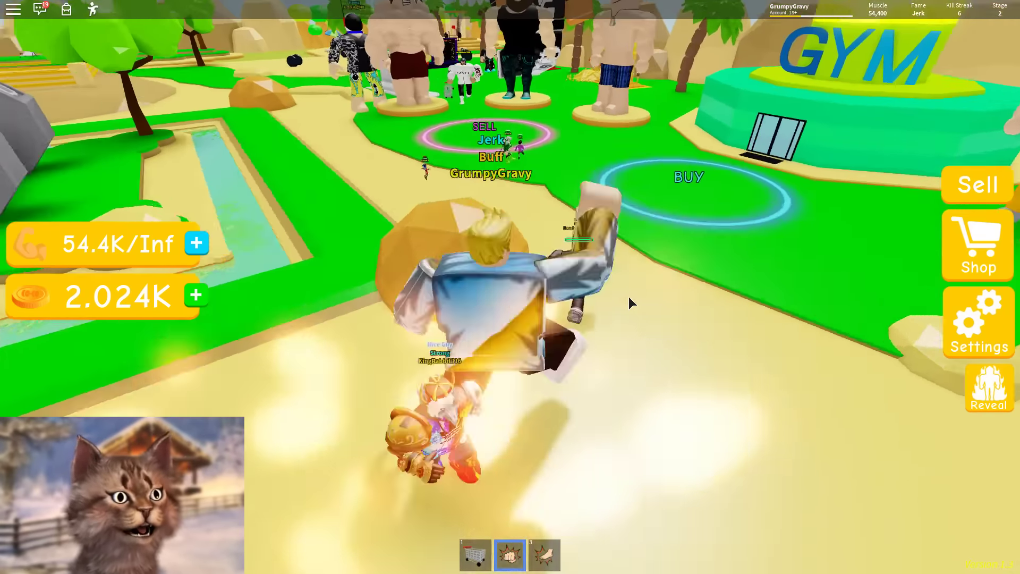
pyautogui.press('w')
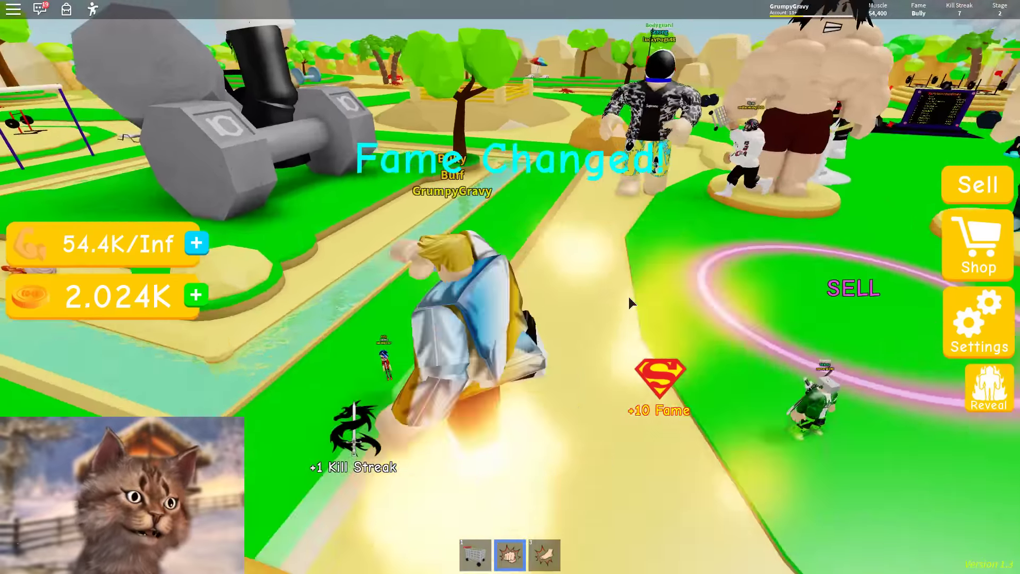
pyautogui.click(629, 296)
pyautogui.press('w')
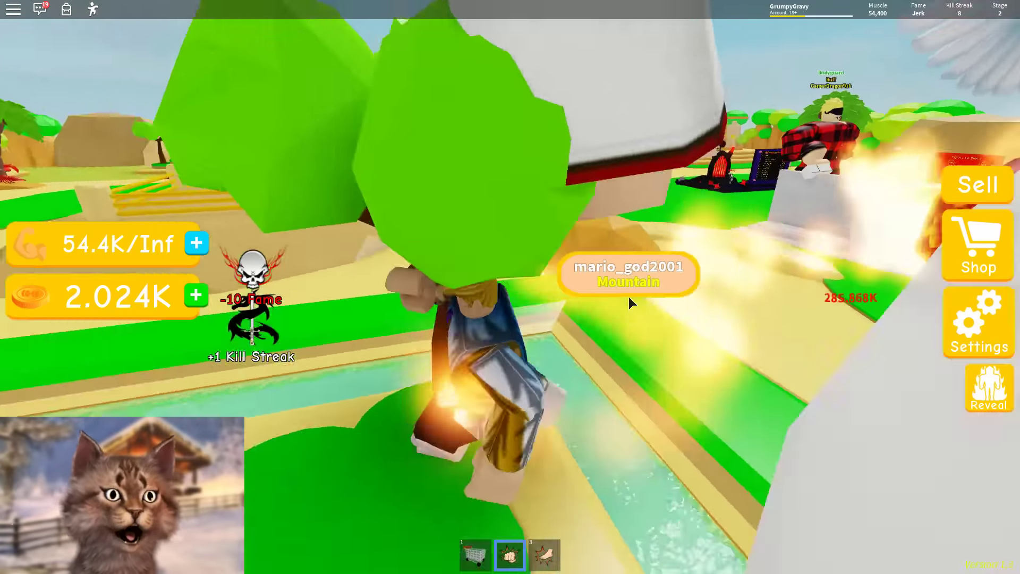
pyautogui.click(629, 296)
pyautogui.press('w')
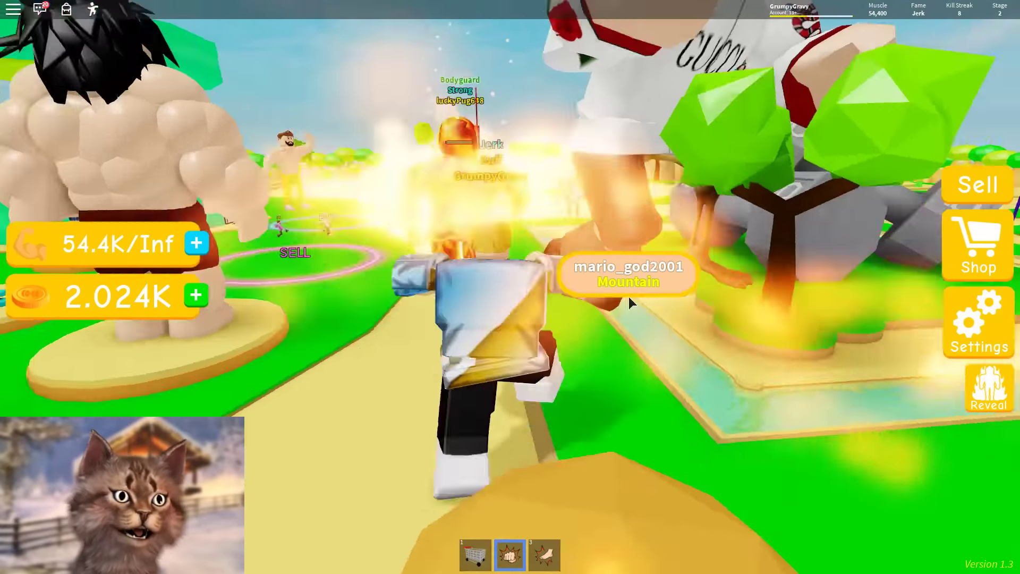
# Step: Knock out more players including the giant for an 8 streak, then sell 54.4K muscle for 110.825K coins
pyautogui.click(629, 297)
pyautogui.click(629, 297)
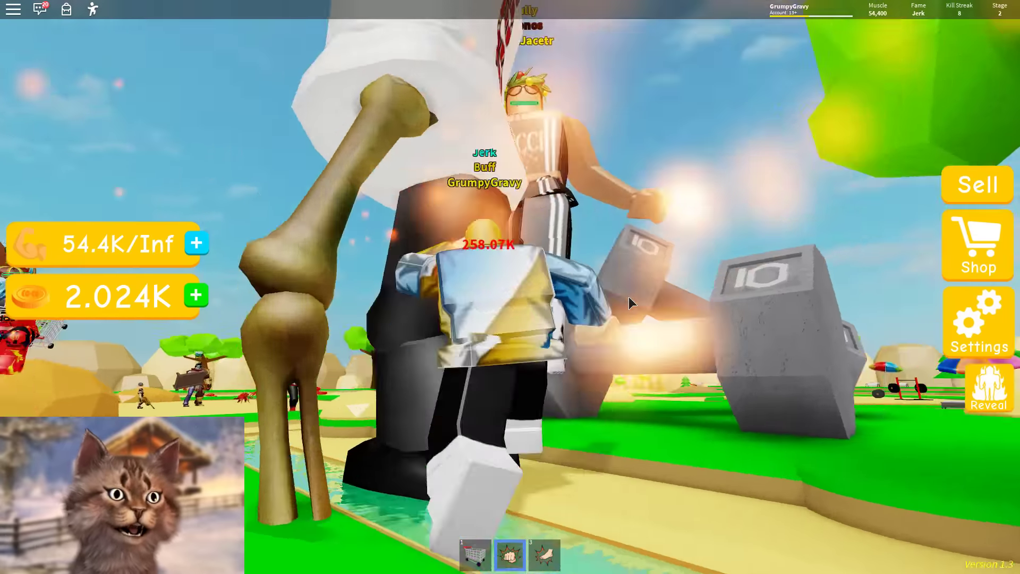
pyautogui.click(629, 297)
pyautogui.press('w')
pyautogui.click(628, 297)
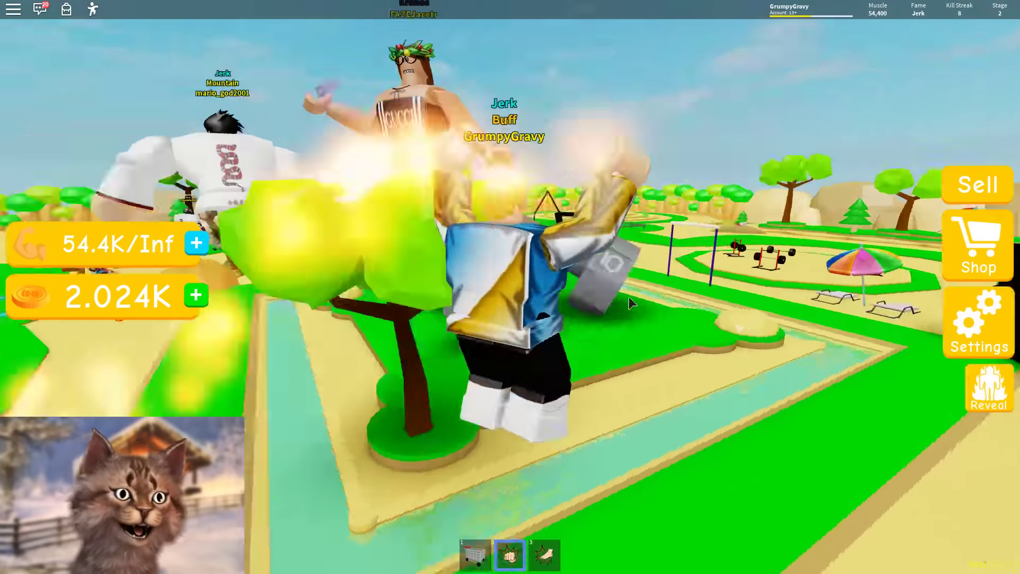
pyautogui.click(628, 297)
pyautogui.press('w')
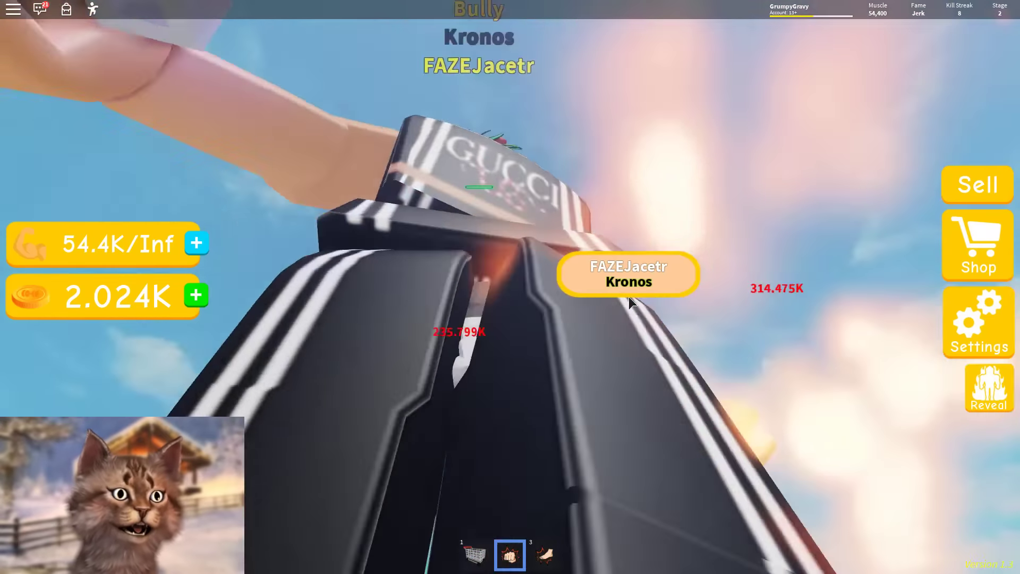
pyautogui.click(628, 297)
pyautogui.click(629, 297)
pyautogui.press('w')
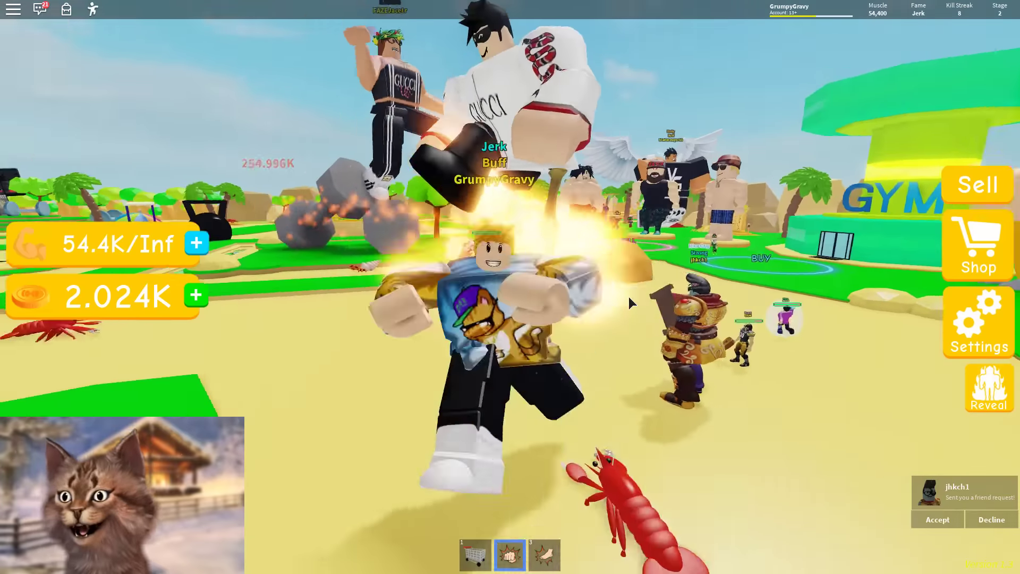
pyautogui.click(629, 297)
pyautogui.press('w')
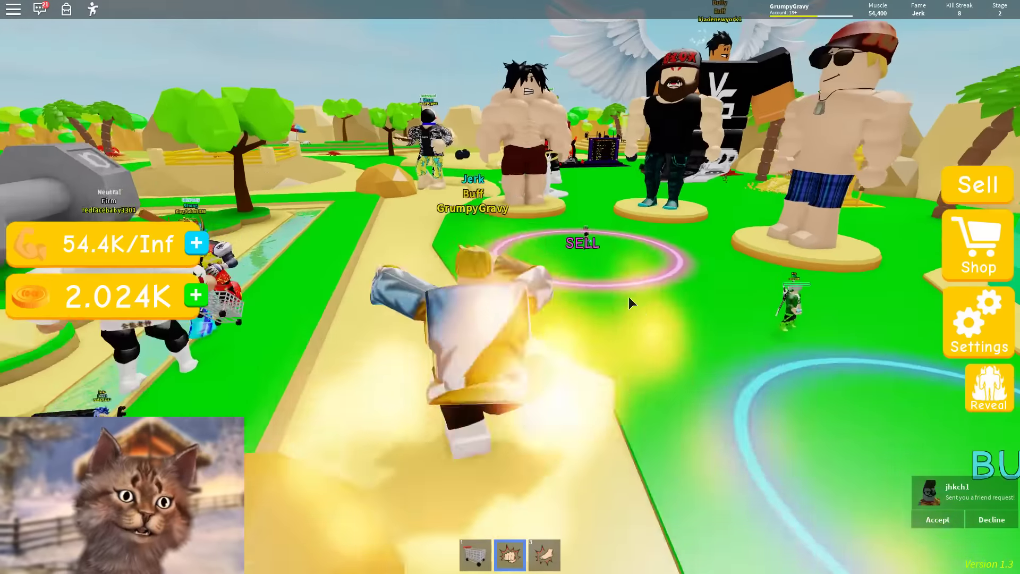
# Step: Enter the BUY circle and purchase the Canoe weight, leaving 3.225K coins
pyautogui.press('s')
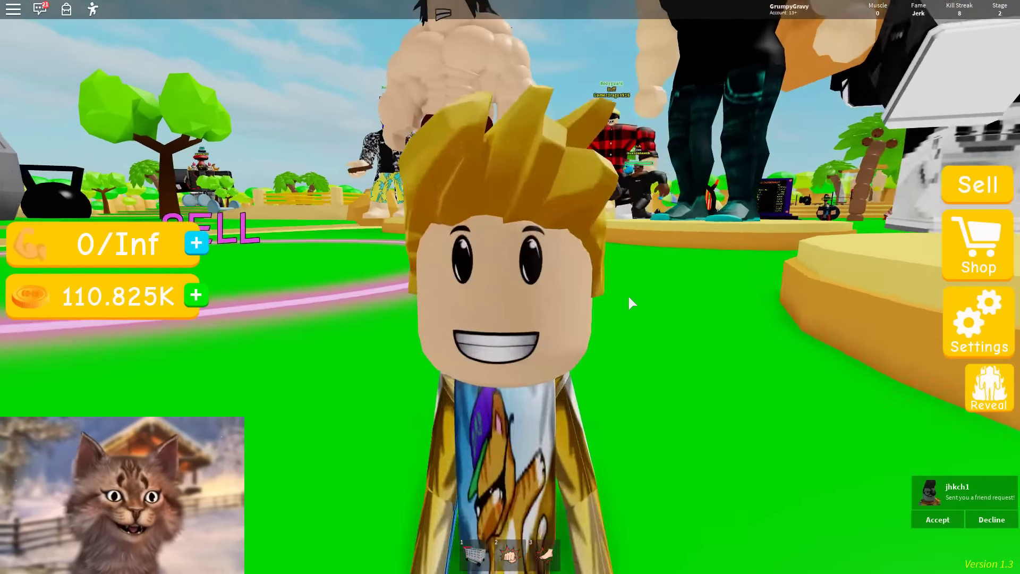
pyautogui.press('w')
pyautogui.press('w')
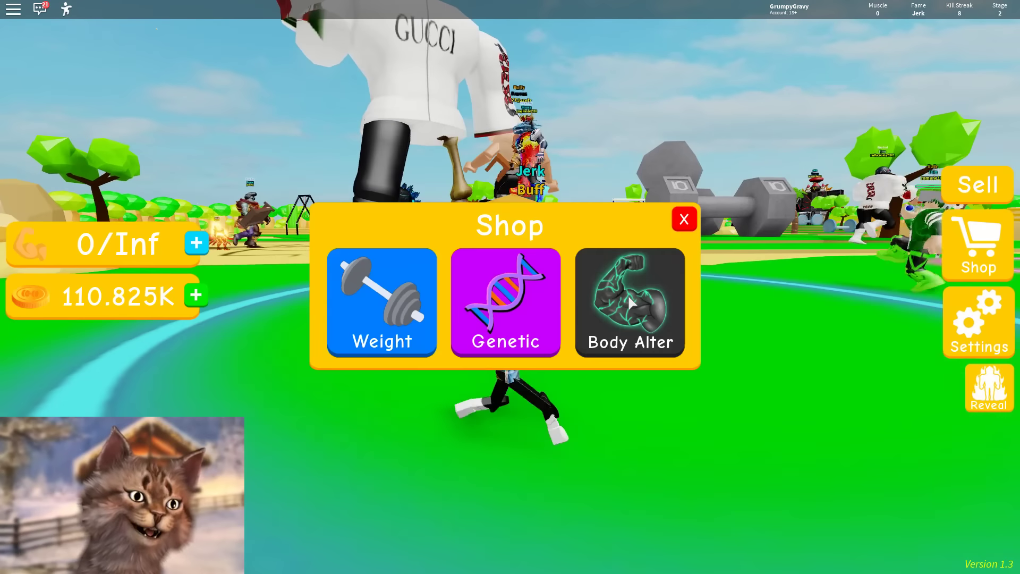
pyautogui.click(394, 290)
pyautogui.scroll(-1, 447, 317)
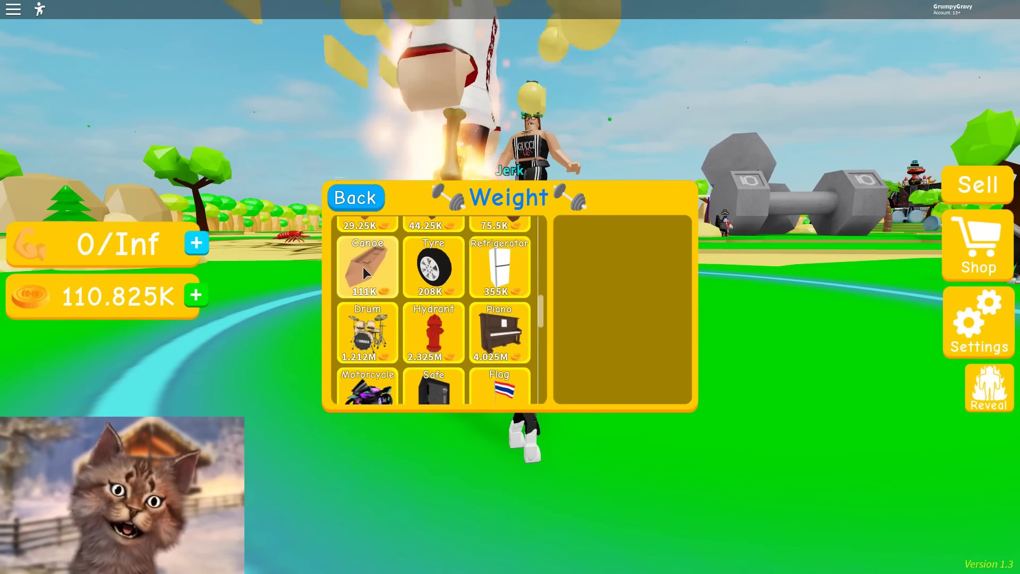
pyautogui.click(364, 197)
pyautogui.click(683, 218)
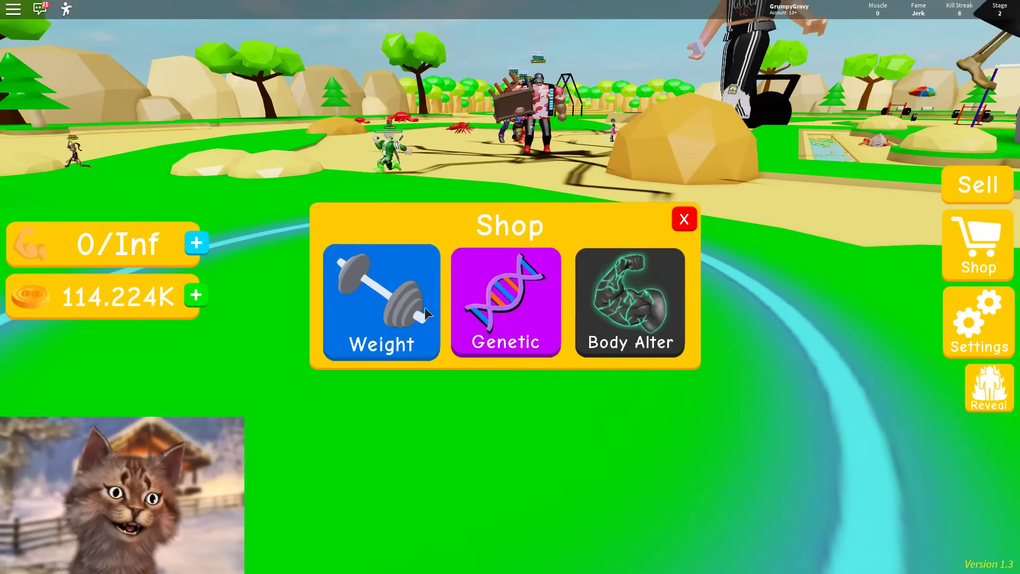
pyautogui.click(382, 311)
pyautogui.click(364, 197)
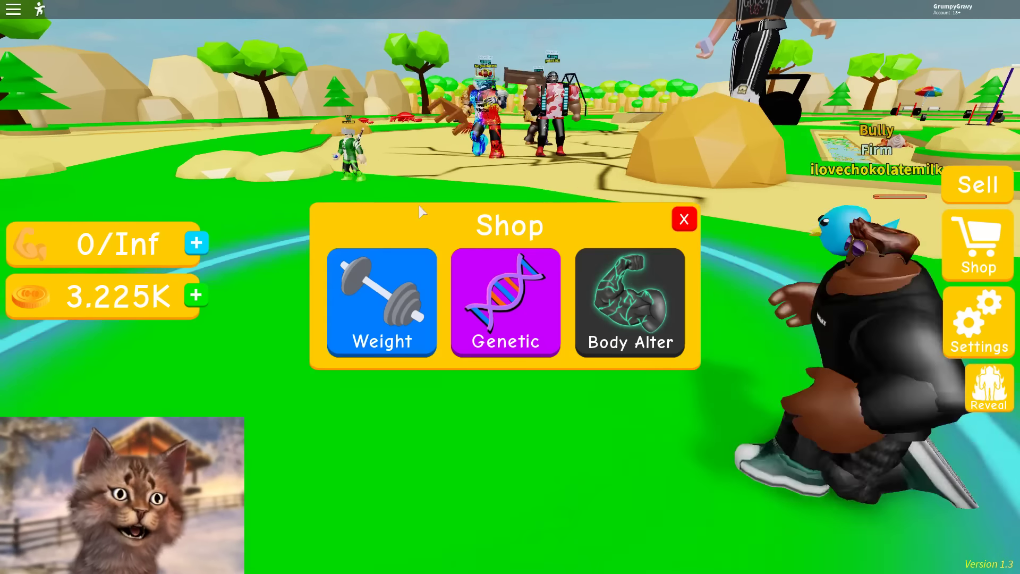
# Step: Close the shop and lift the Canoe repeatedly to build muscle
pyautogui.click(682, 218)
pyautogui.click(628, 209)
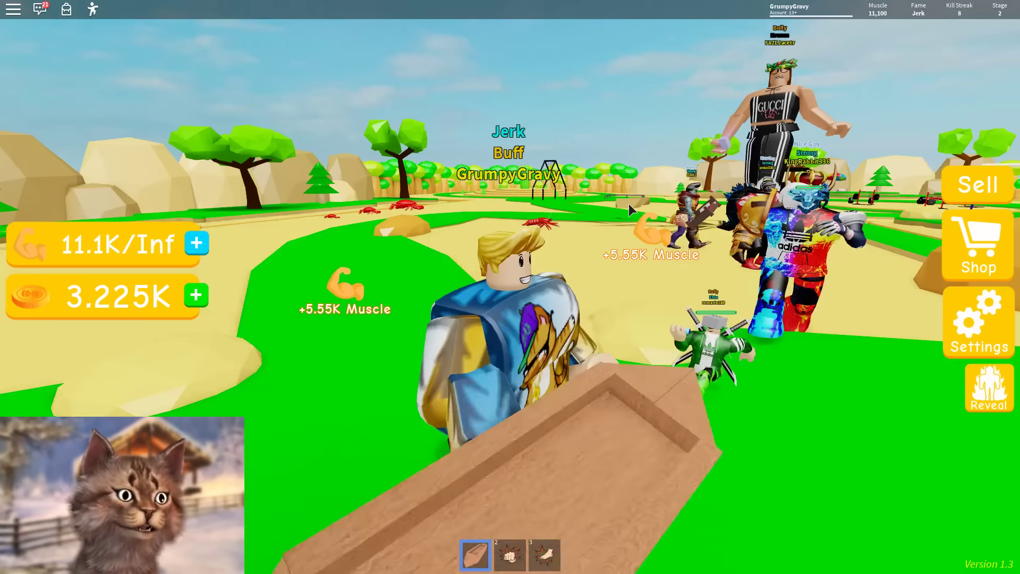
pyautogui.click(629, 210)
pyautogui.click(629, 209)
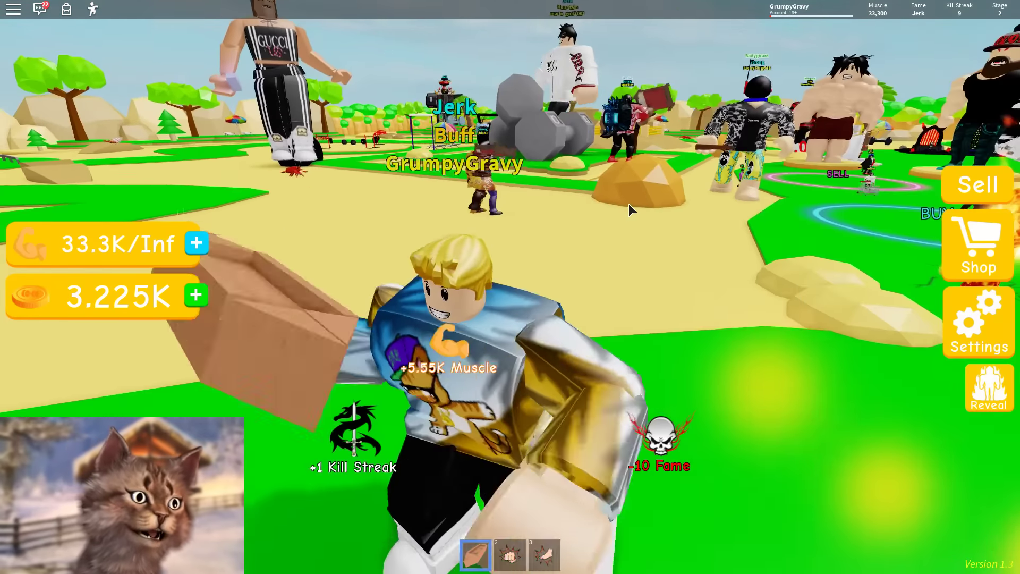
pyautogui.click(629, 209)
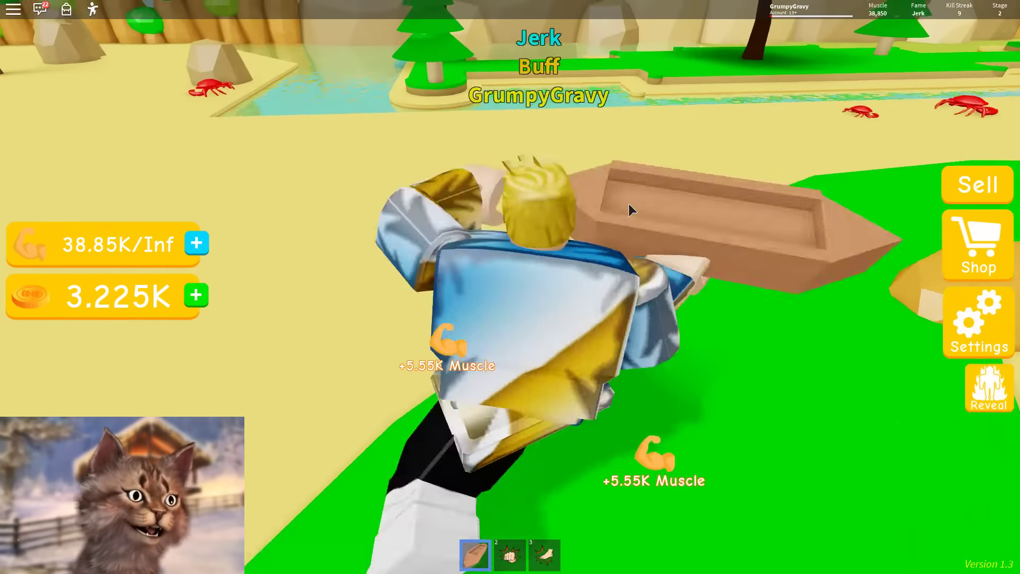
pyautogui.click(629, 208)
pyautogui.click(628, 209)
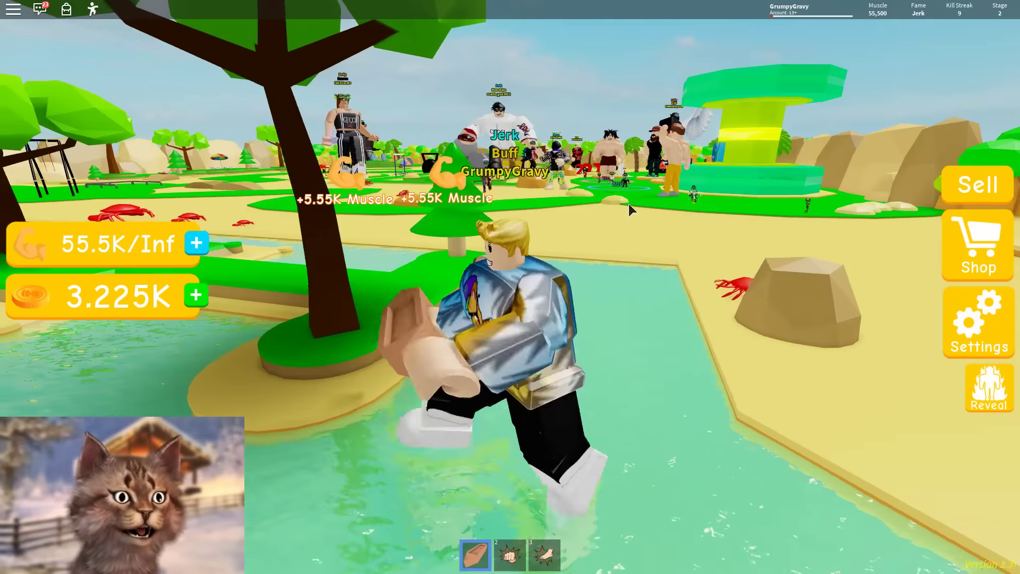
pyautogui.click(628, 209)
pyautogui.click(629, 209)
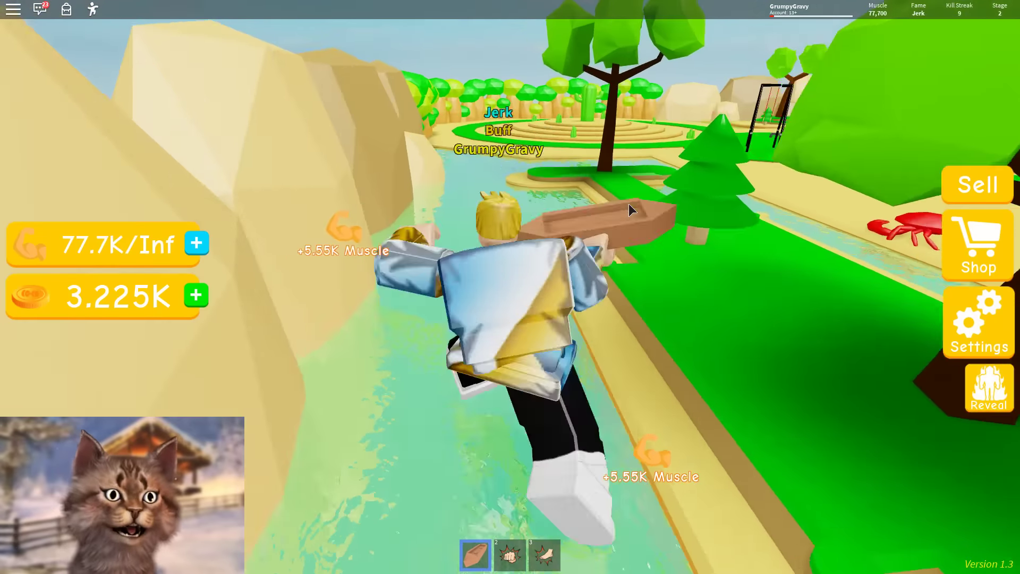
pyautogui.click(629, 209)
pyautogui.click(629, 209)
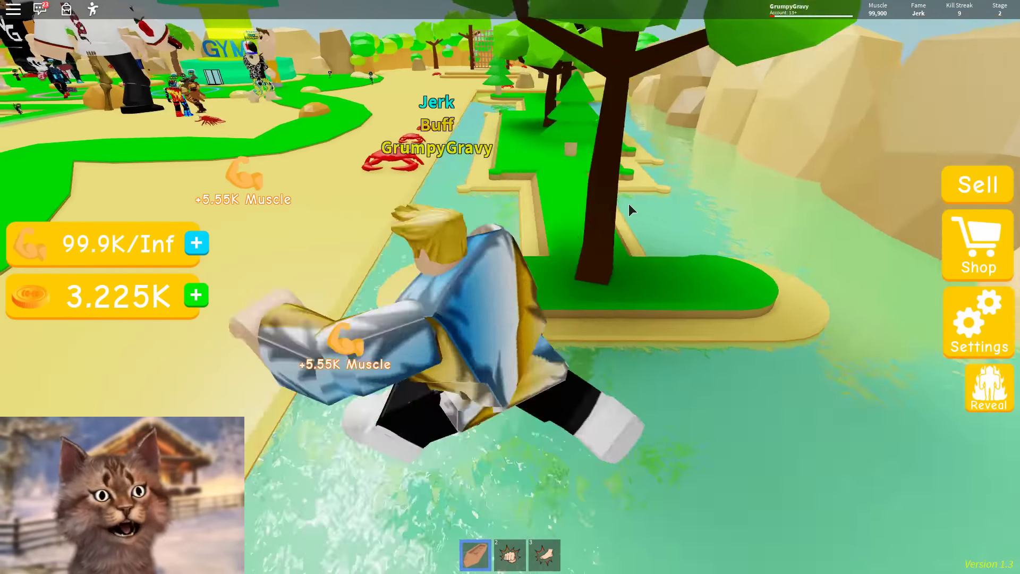
pyautogui.click(629, 209)
pyautogui.click(609, 217)
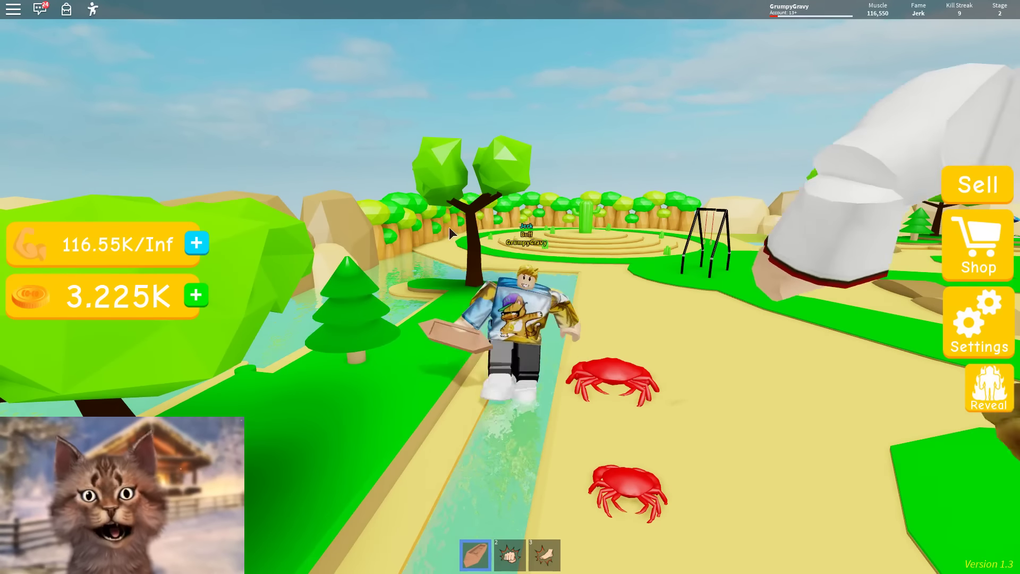
# Step: Keep lifting the Canoe to about 333K muscle, then walk onto the sell and buy circles
pyautogui.moveTo(452, 234); pyautogui.dragTo(580, 224)
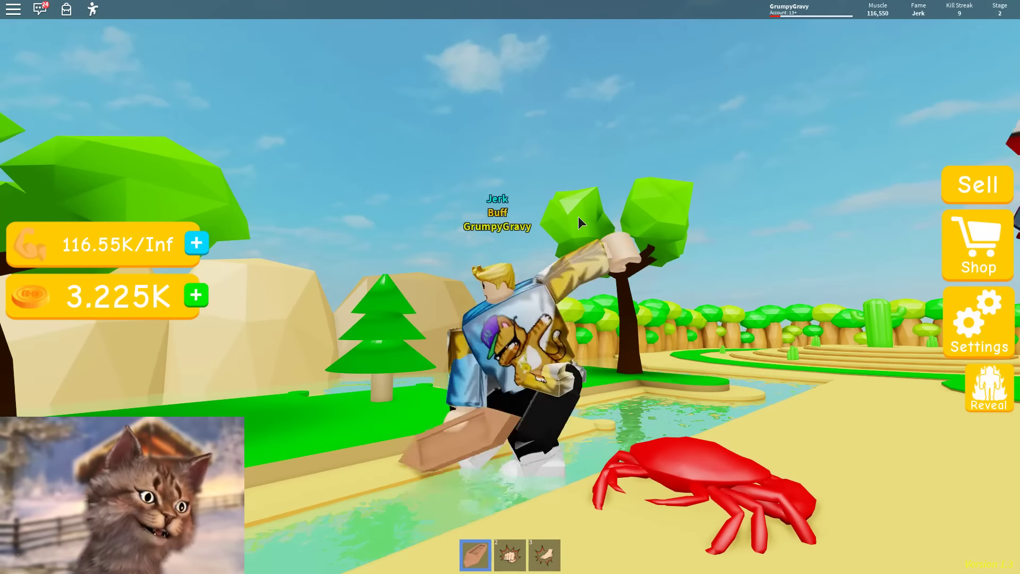
pyautogui.click(578, 216)
pyautogui.click(577, 216)
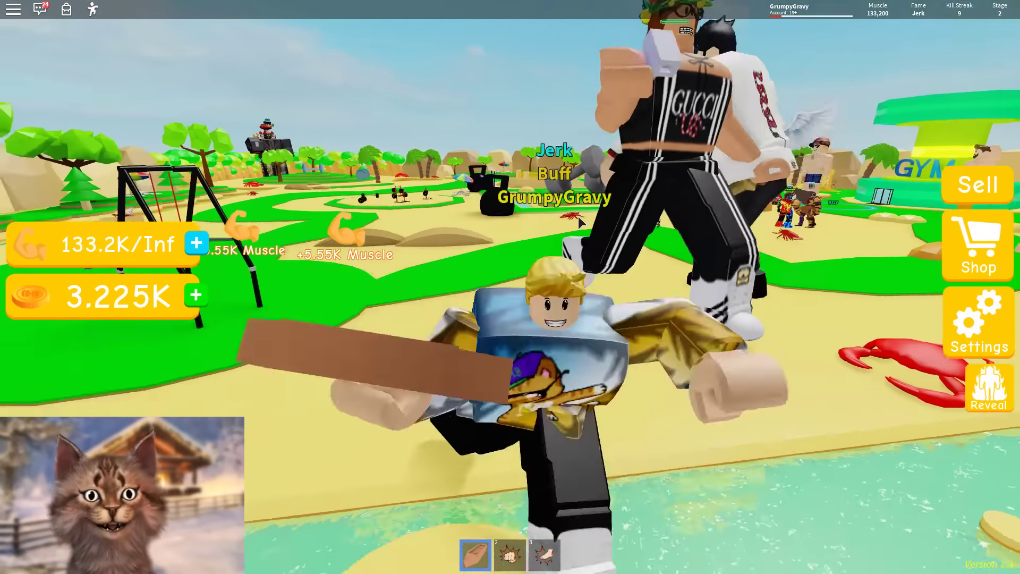
pyautogui.click(577, 217)
pyautogui.click(578, 216)
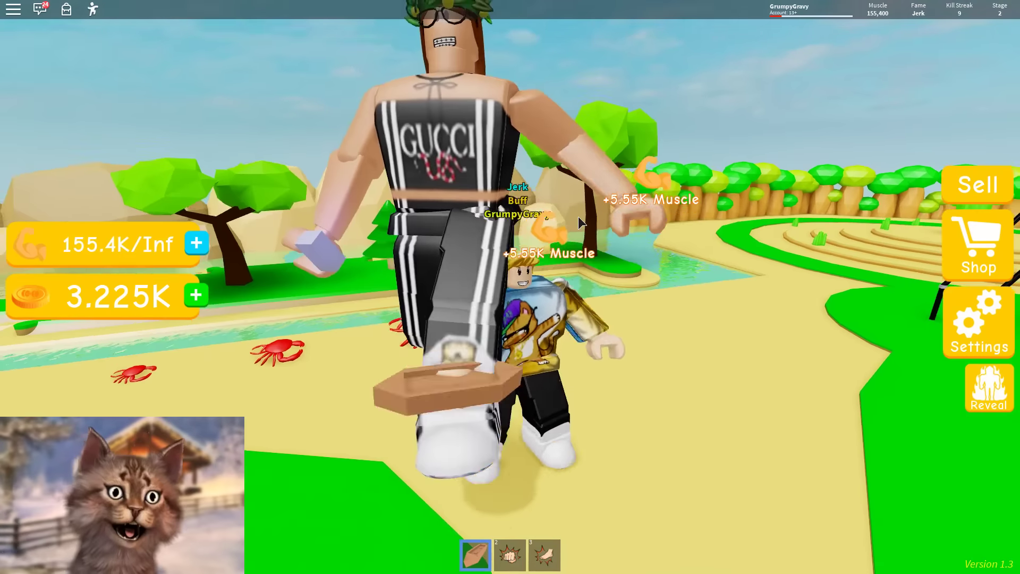
pyautogui.click(578, 216)
pyautogui.click(577, 216)
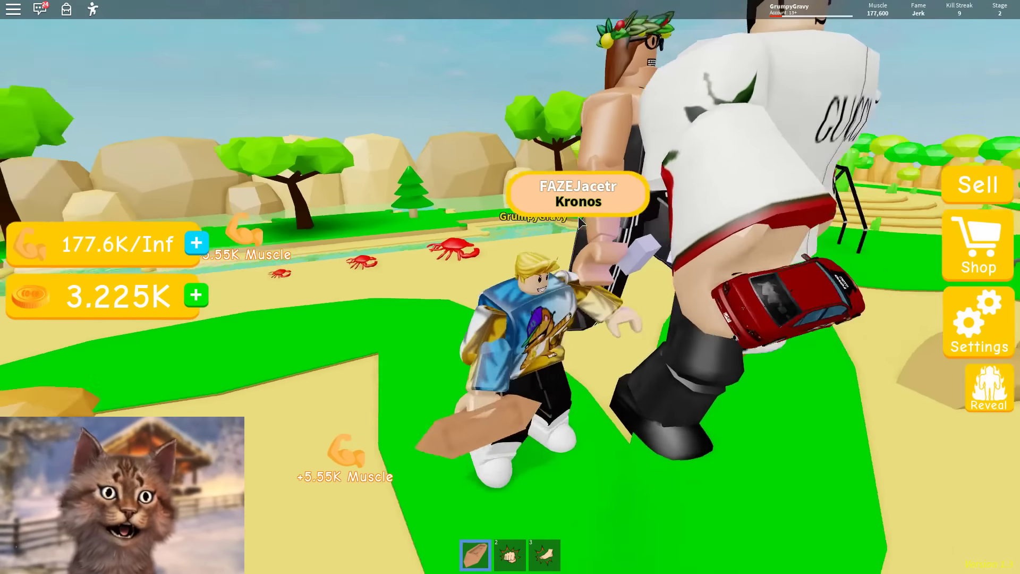
pyautogui.click(577, 216)
pyautogui.click(578, 217)
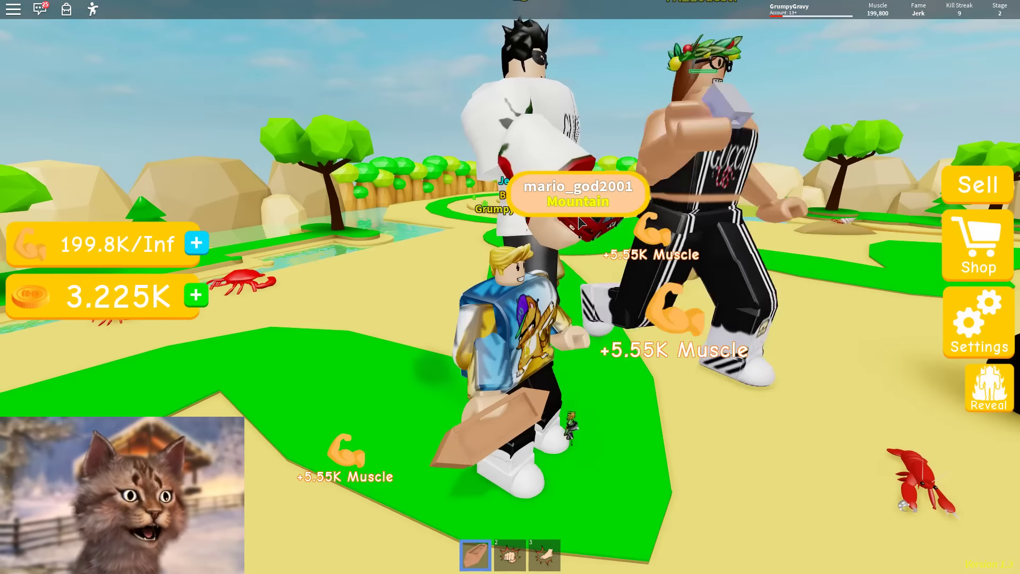
pyautogui.click(577, 216)
pyautogui.click(577, 216)
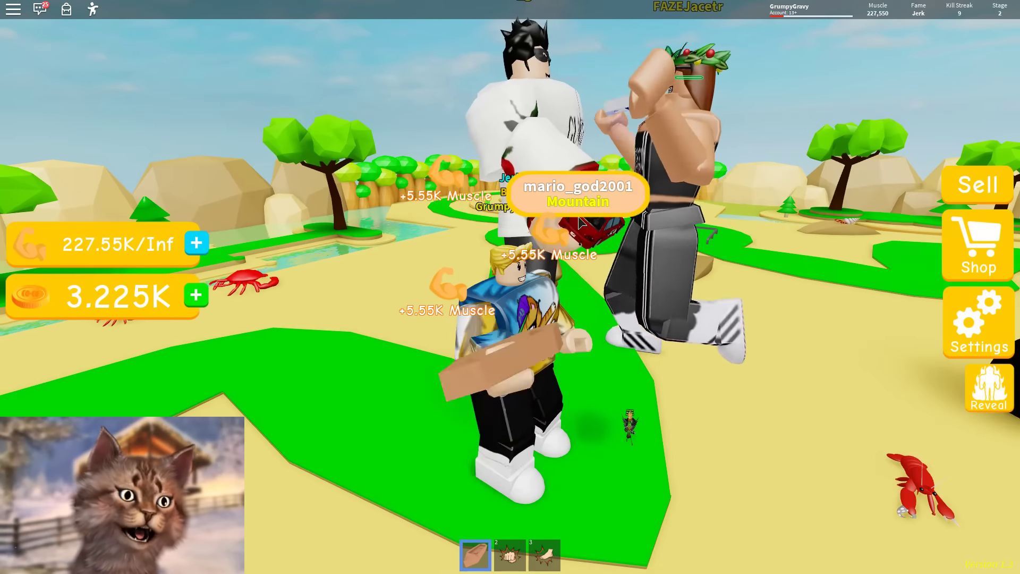
pyautogui.click(577, 216)
pyautogui.click(578, 215)
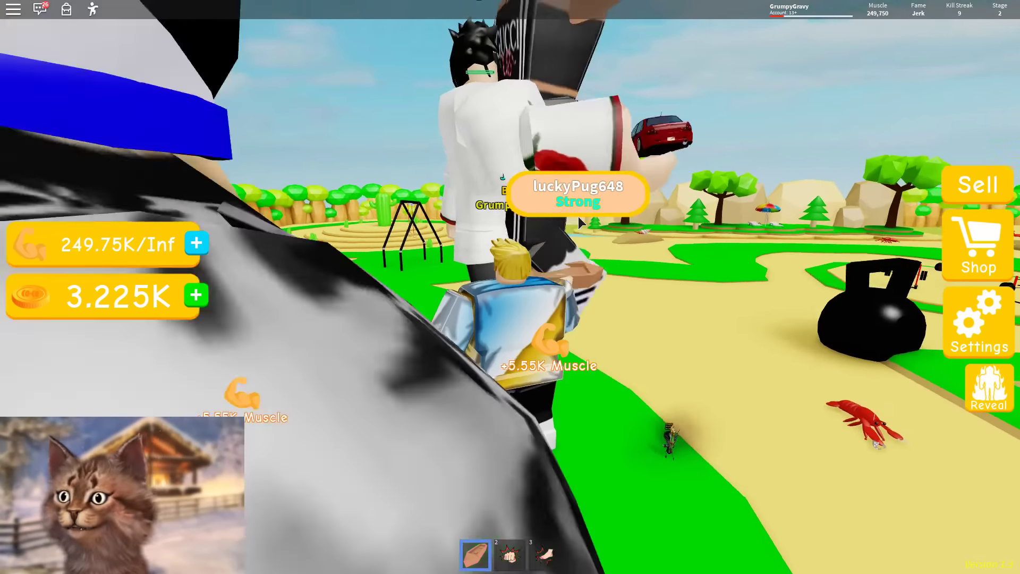
pyautogui.click(578, 217)
pyautogui.click(578, 216)
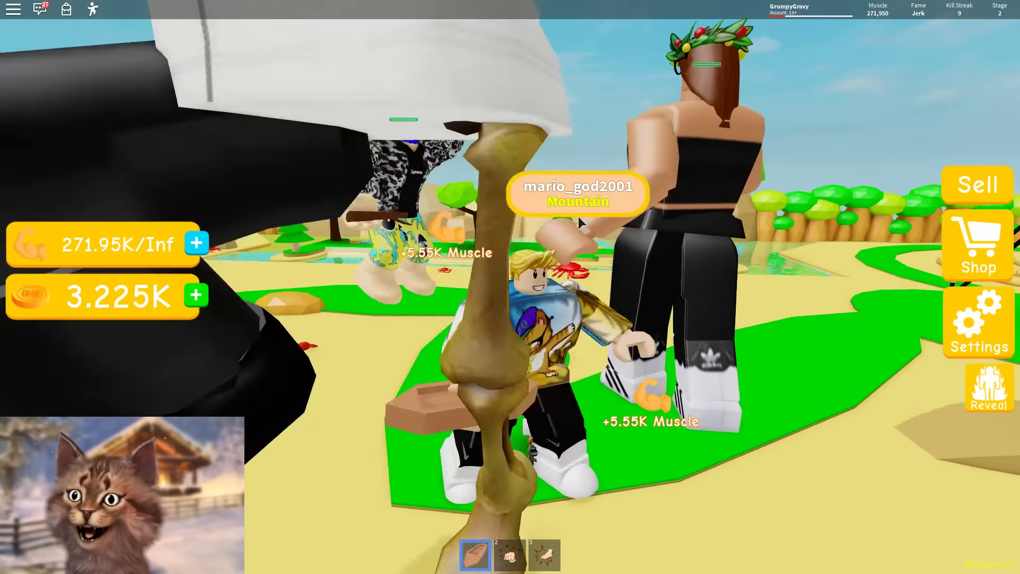
pyautogui.click(578, 216)
pyautogui.click(578, 216)
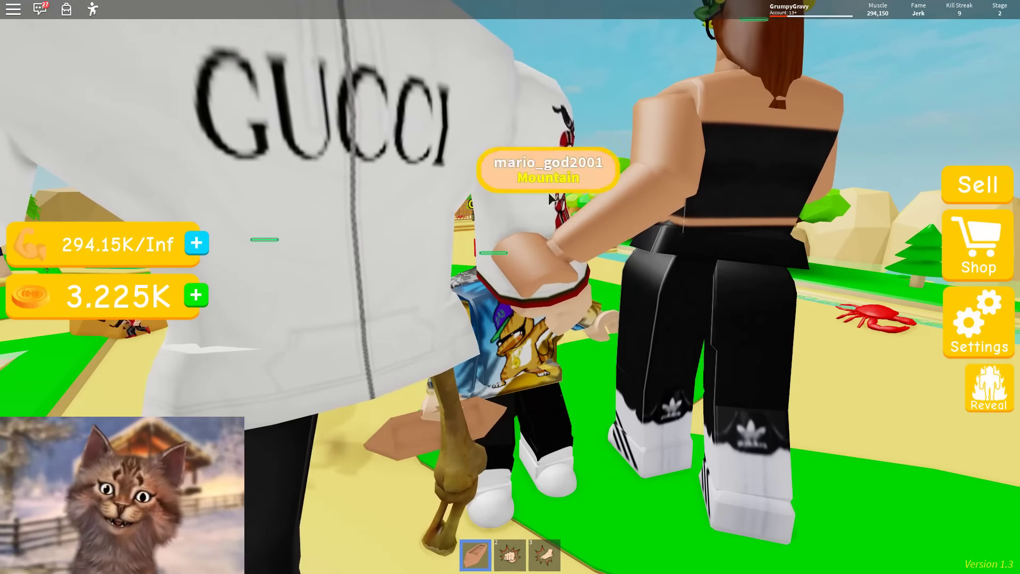
pyautogui.click(570, 207)
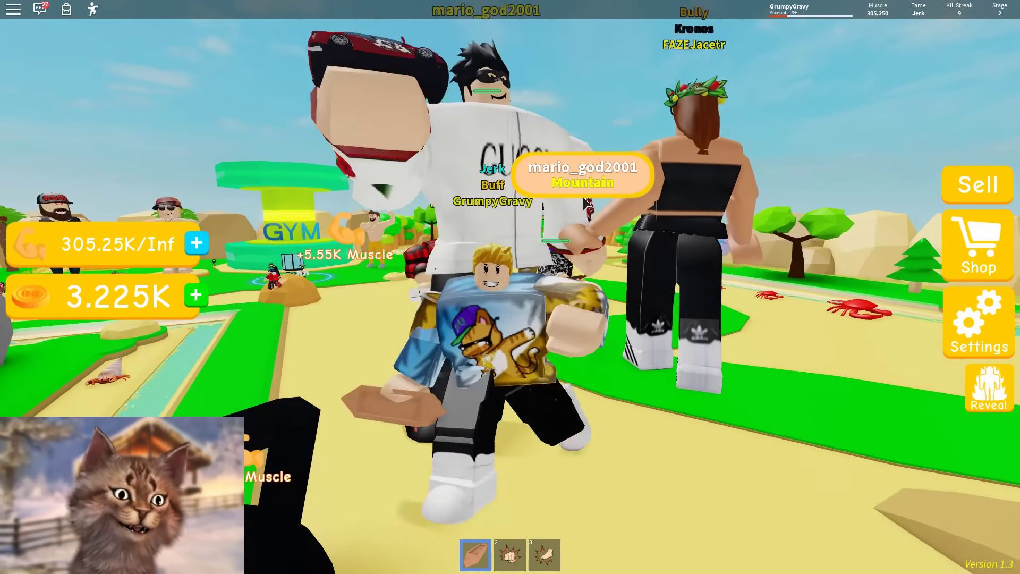
pyautogui.click(582, 197)
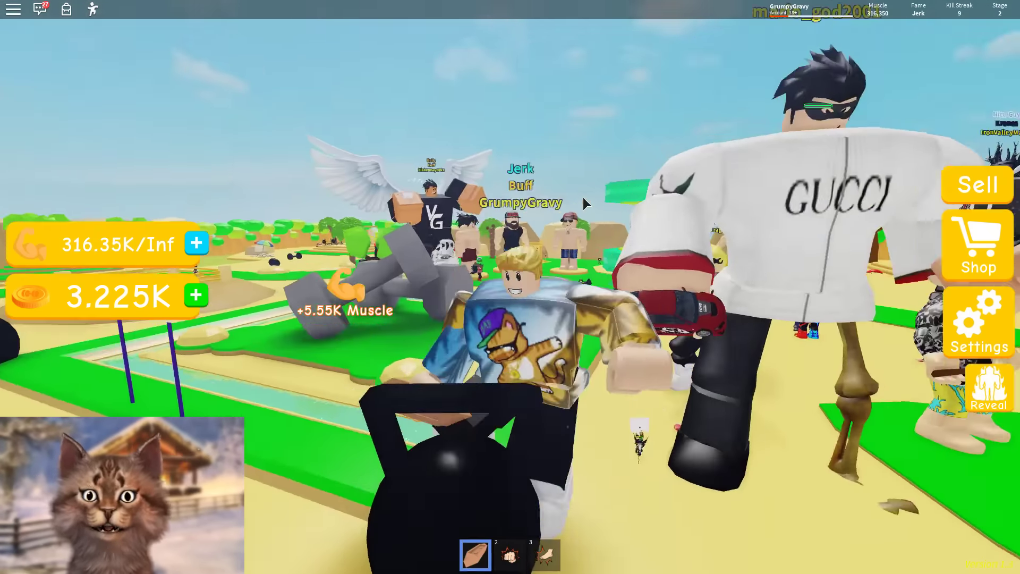
pyautogui.click(582, 197)
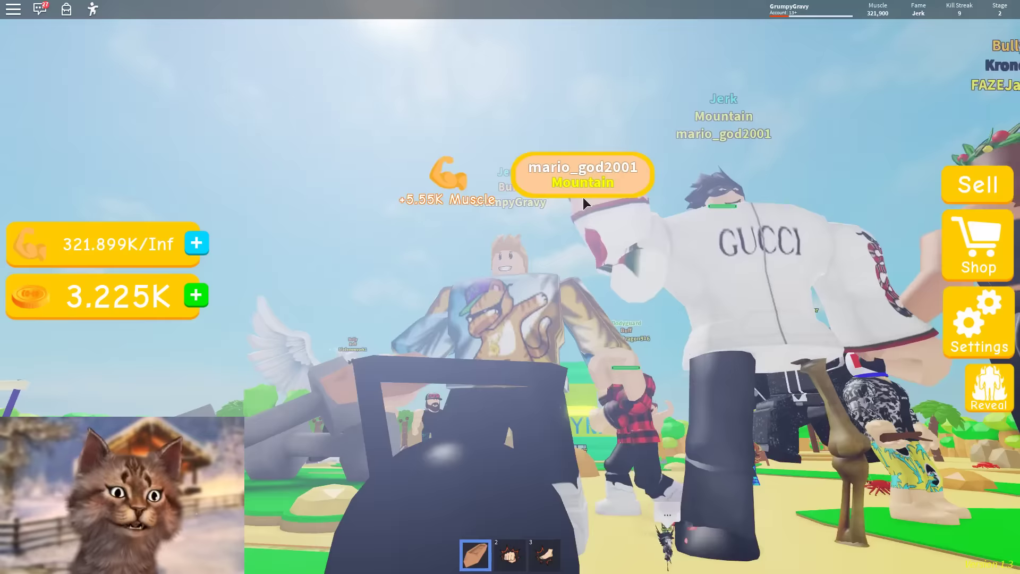
pyautogui.click(583, 197)
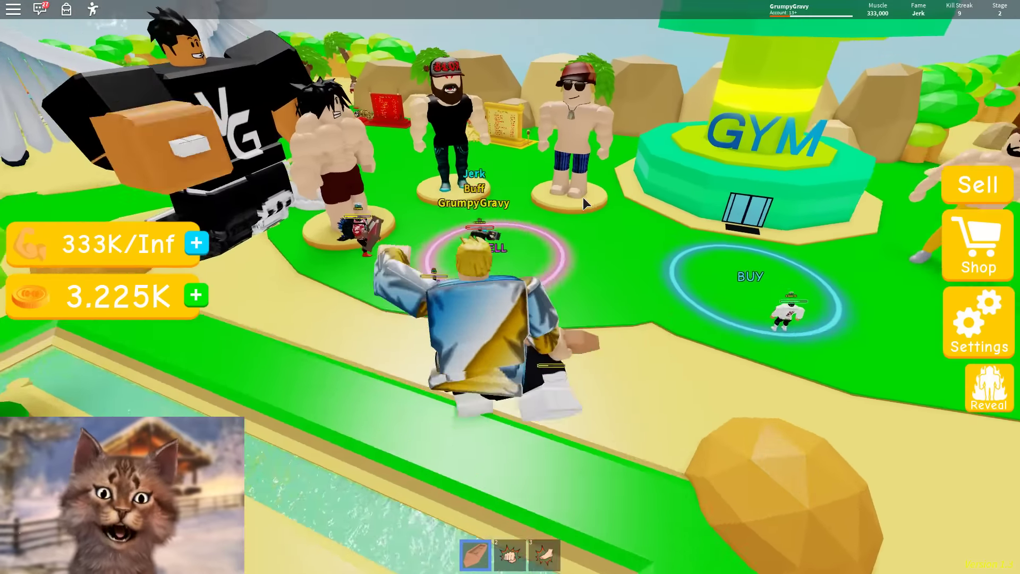
pyautogui.press('w')
pyautogui.press('w')
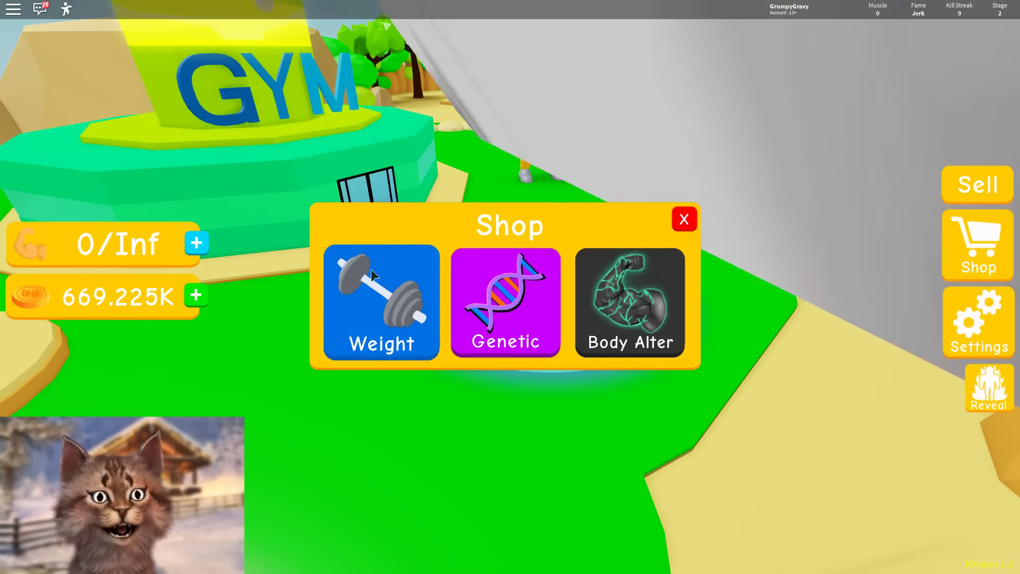
# Step: Buy and equip the Refrigerator weight (Muscle Gain 1.01K) for 355K coins
pyautogui.click(371, 268)
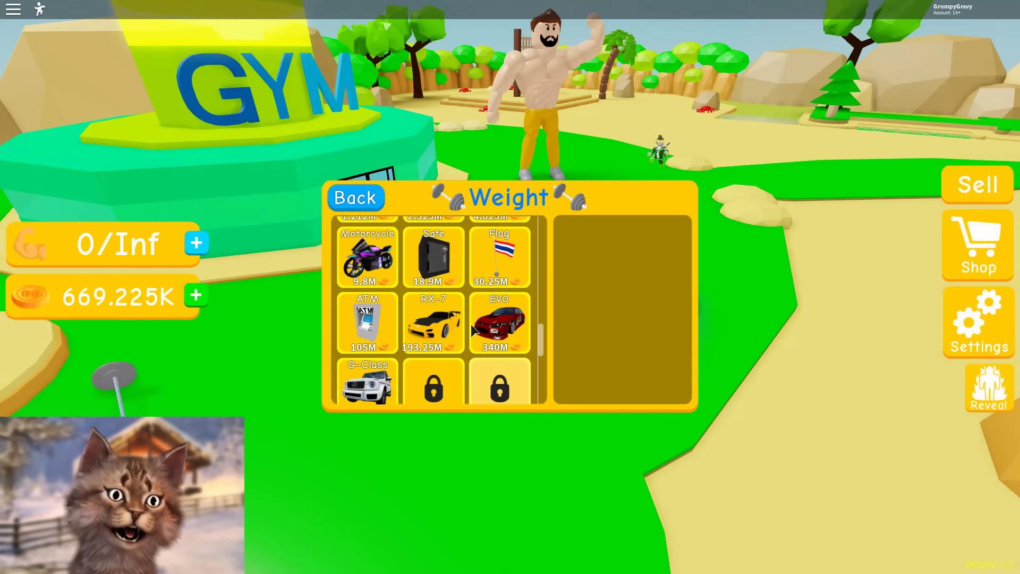
pyautogui.scroll(2, 439, 306)
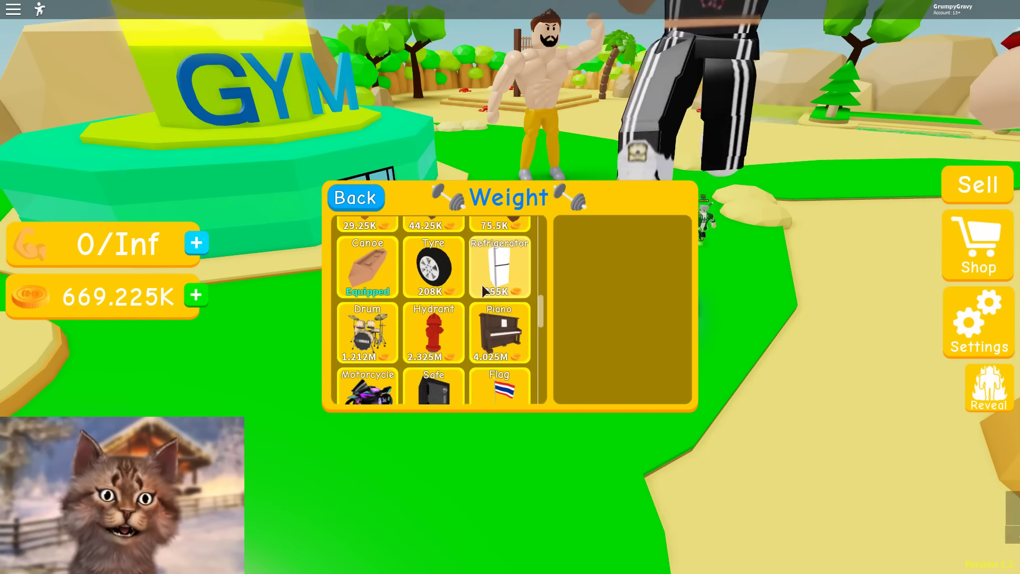
pyautogui.click(624, 385)
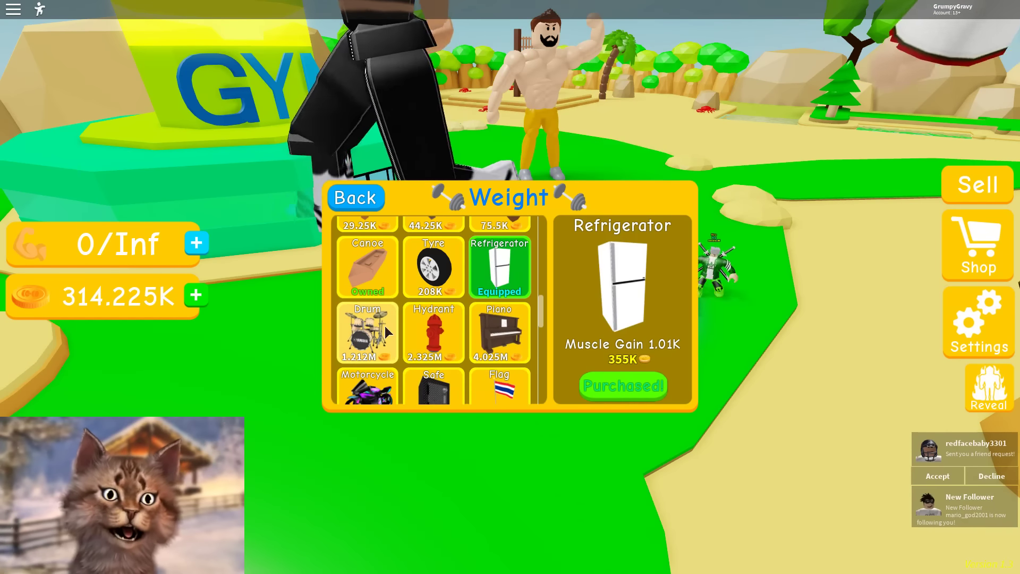
pyautogui.click(355, 197)
# Step: Close the shop and lift the Refrigerator repeatedly to build muscle
pyautogui.click(685, 221)
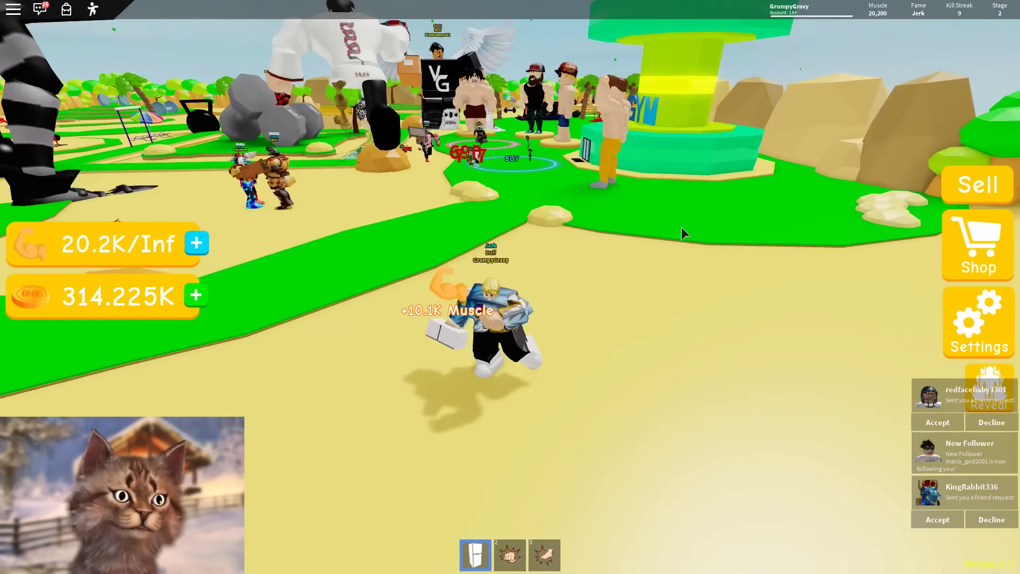
pyautogui.click(681, 227)
pyautogui.doubleClick(682, 227)
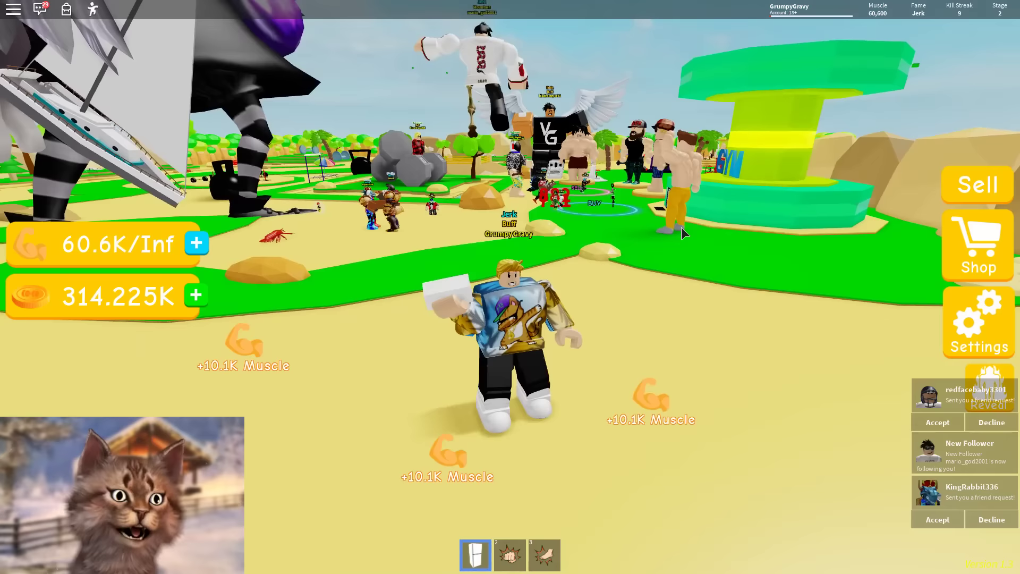
pyautogui.click(681, 227)
pyautogui.click(681, 227)
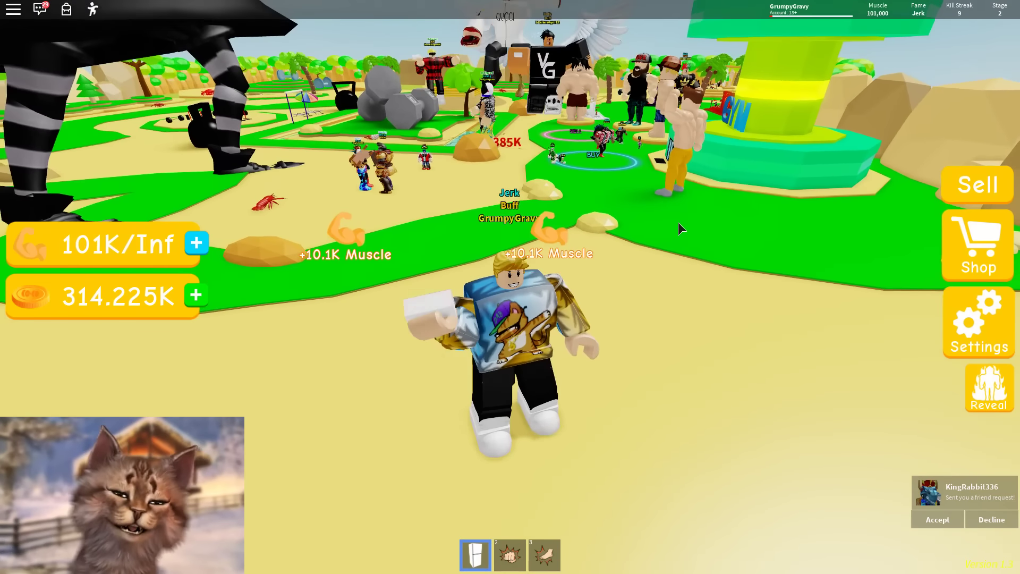
pyautogui.click(678, 223)
pyautogui.click(678, 222)
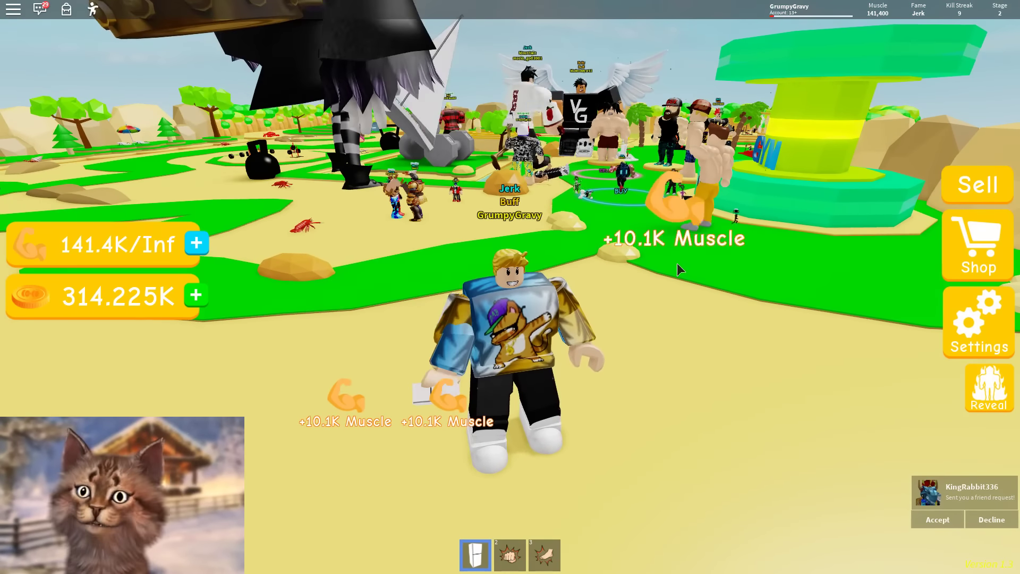
pyautogui.moveTo(677, 263); pyautogui.dragTo(687, 310)
pyautogui.click(687, 310)
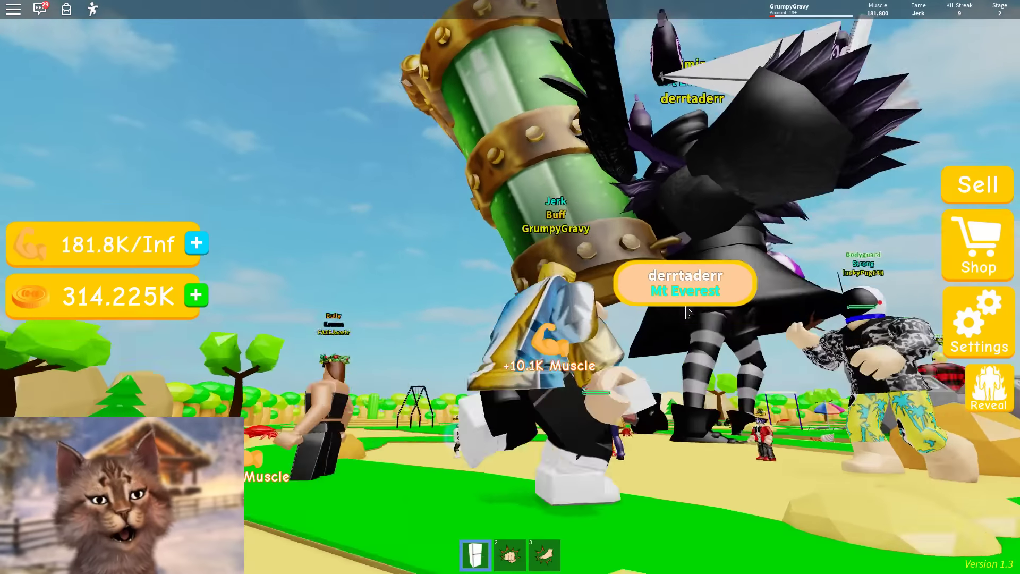
pyautogui.click(686, 311)
pyautogui.click(686, 311)
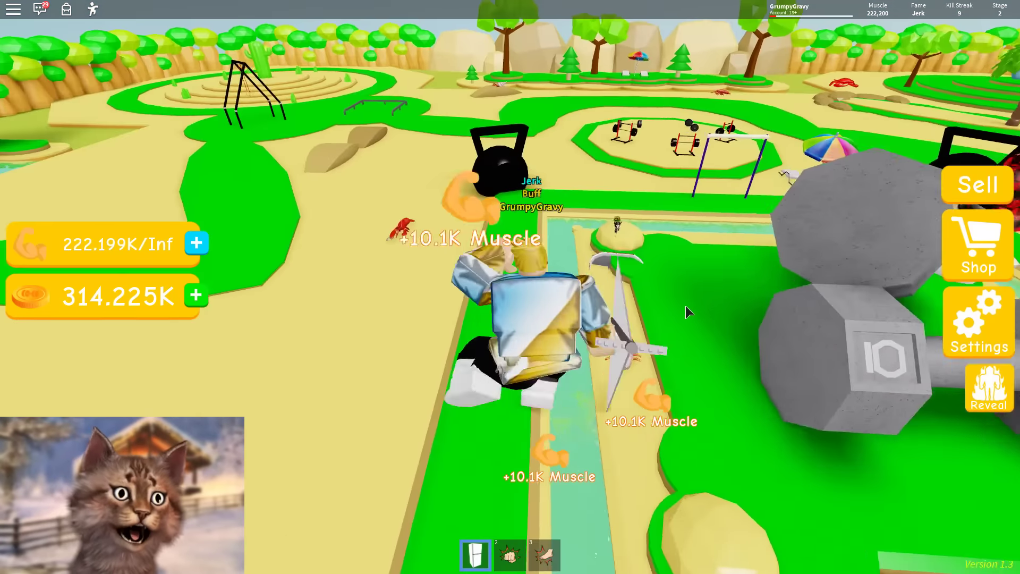
pyautogui.click(687, 311)
pyautogui.click(686, 310)
# Step: Glance at the player leaderboard while continuing to lift the Refrigerator
pyautogui.press('Tab')
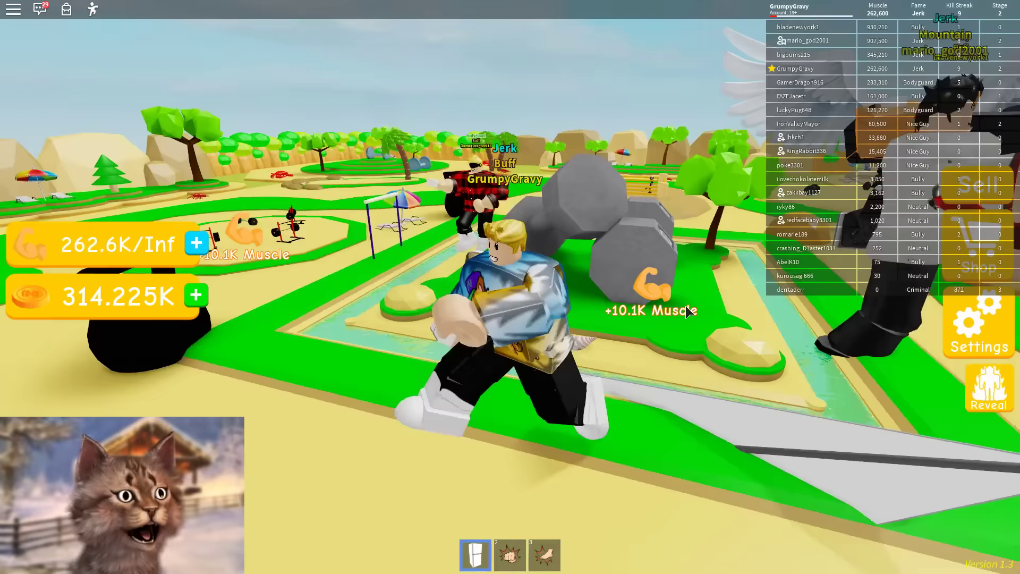
pyautogui.click(687, 311)
pyautogui.click(685, 305)
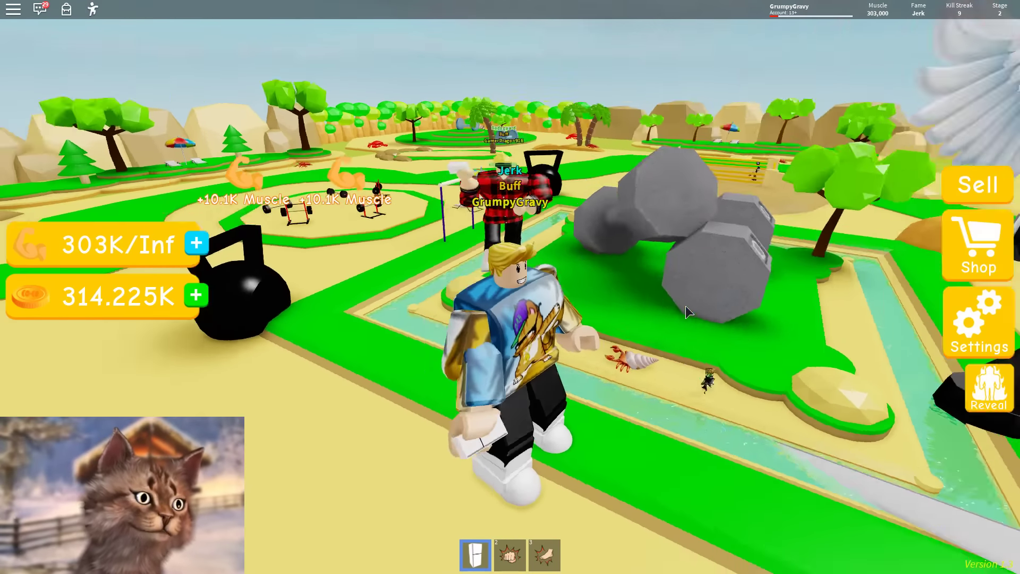
pyautogui.click(685, 305)
pyautogui.press('Tab')
pyautogui.click(685, 306)
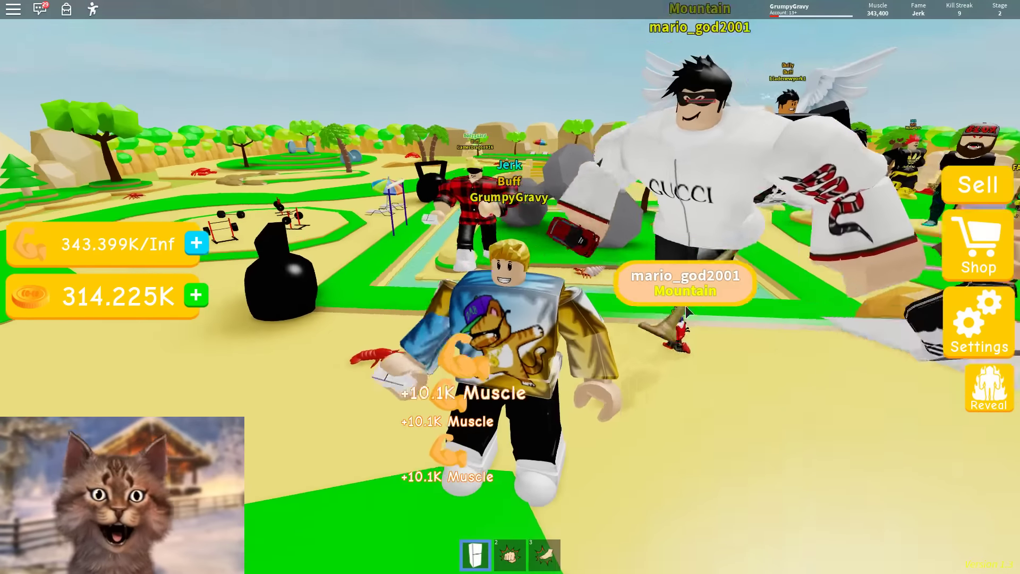
pyautogui.click(685, 305)
pyautogui.click(685, 306)
pyautogui.click(686, 304)
# Step: Keep lifting the Refrigerator until muscle reaches about 545K
pyautogui.click(651, 300)
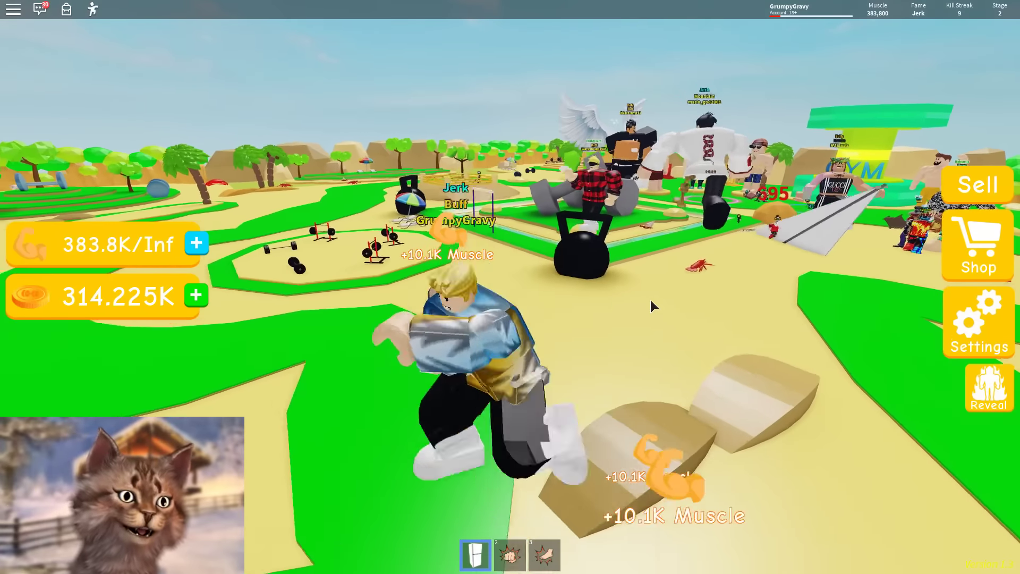
pyautogui.click(529, 281)
pyautogui.click(530, 281)
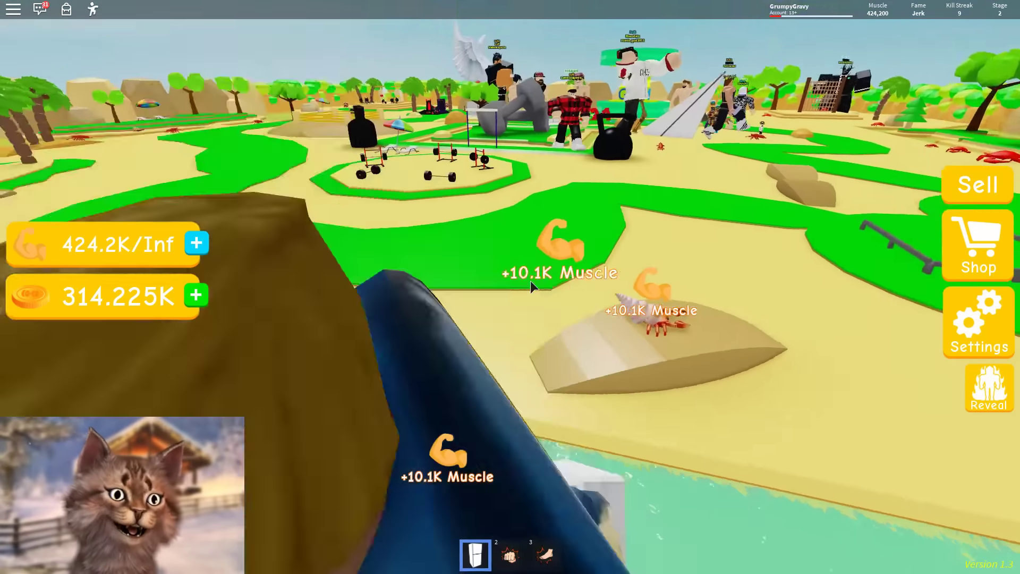
pyautogui.click(530, 281)
pyautogui.click(530, 281)
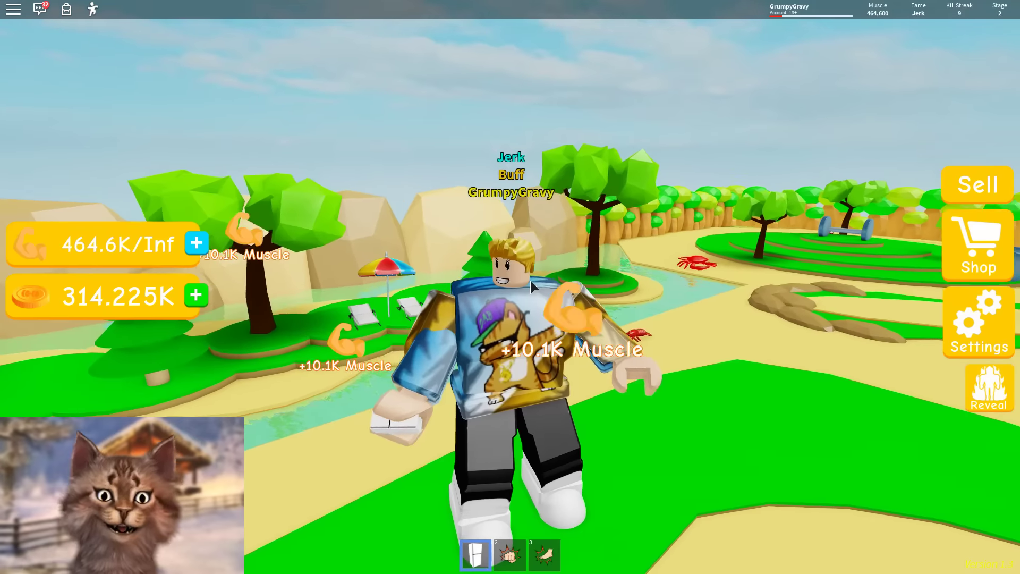
pyautogui.click(531, 280)
pyautogui.click(530, 281)
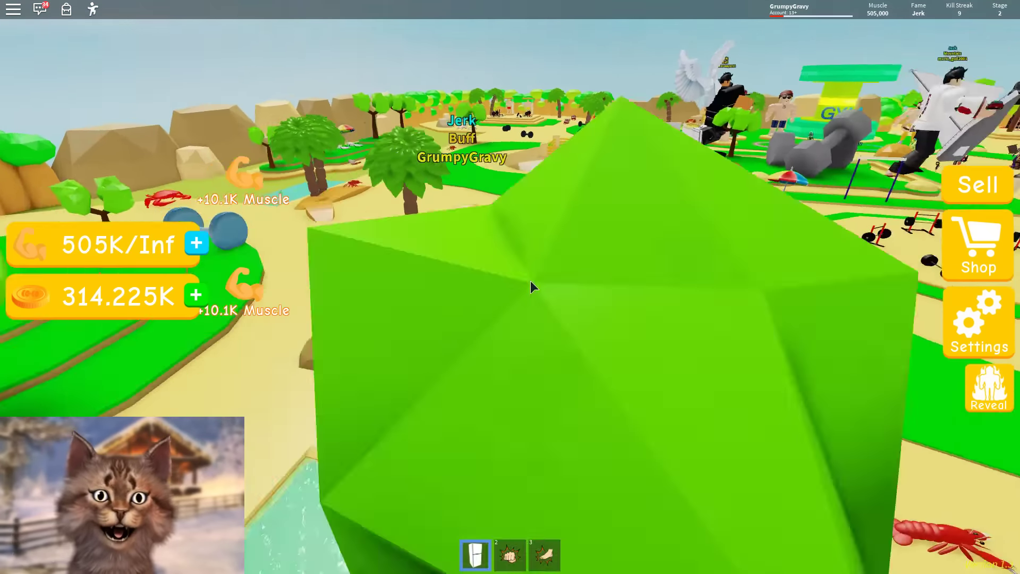
pyautogui.click(530, 280)
pyautogui.click(530, 280)
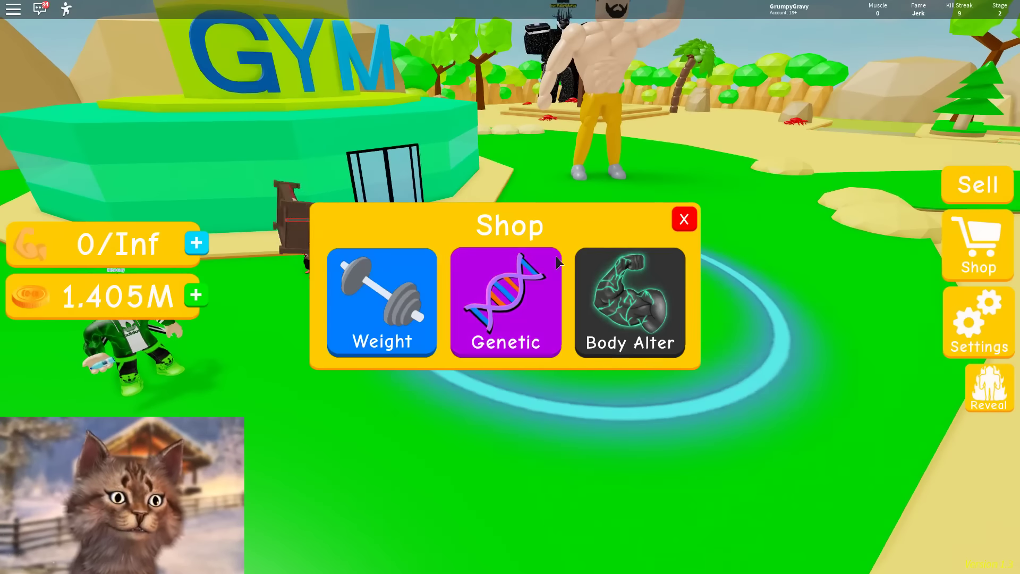
# Step: Buy and equip the Drum weight for 1.212M coins
pyautogui.click(383, 310)
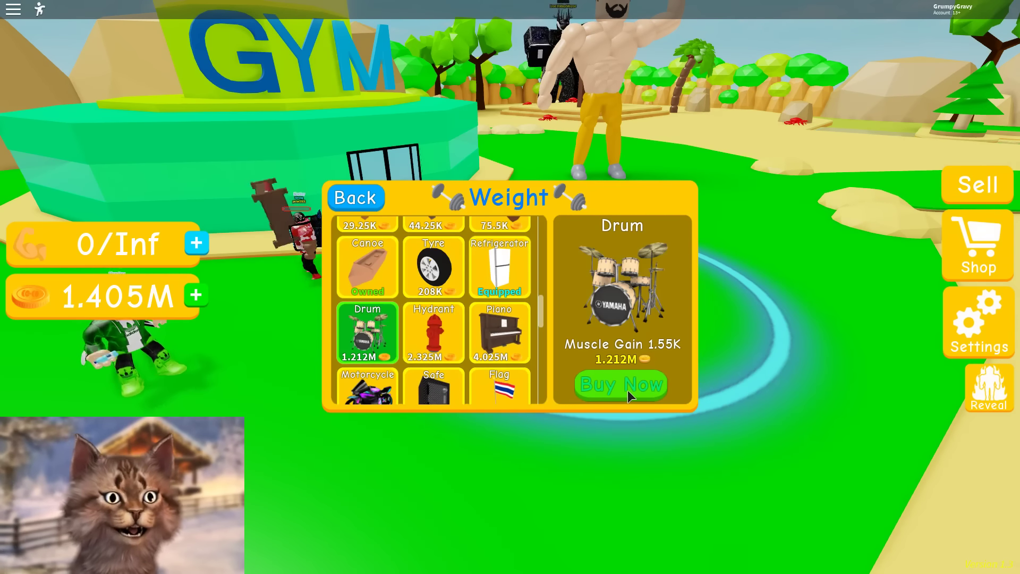
pyautogui.scroll(-2, 481, 330)
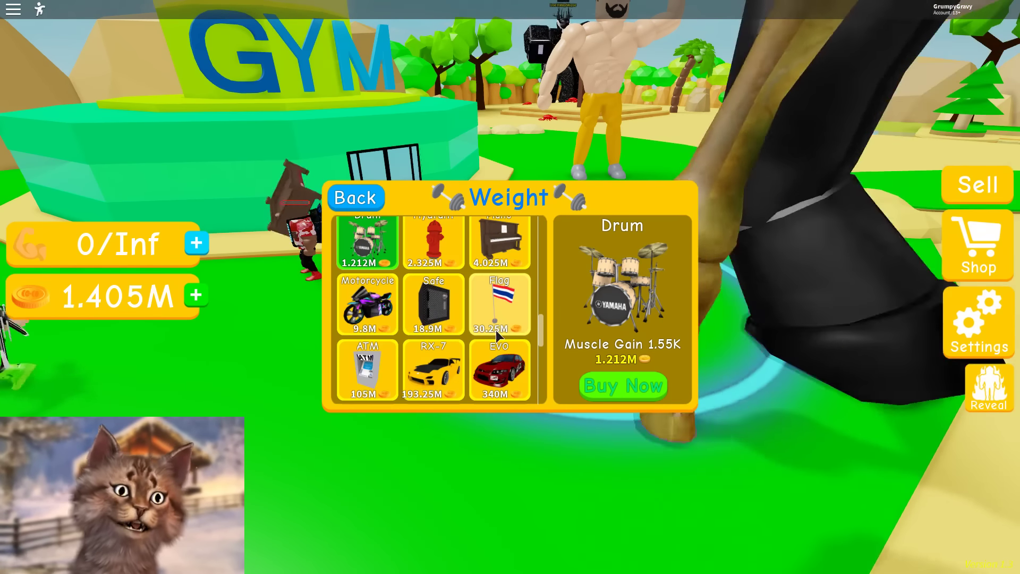
pyautogui.scroll(-2, 496, 337)
pyautogui.click(621, 386)
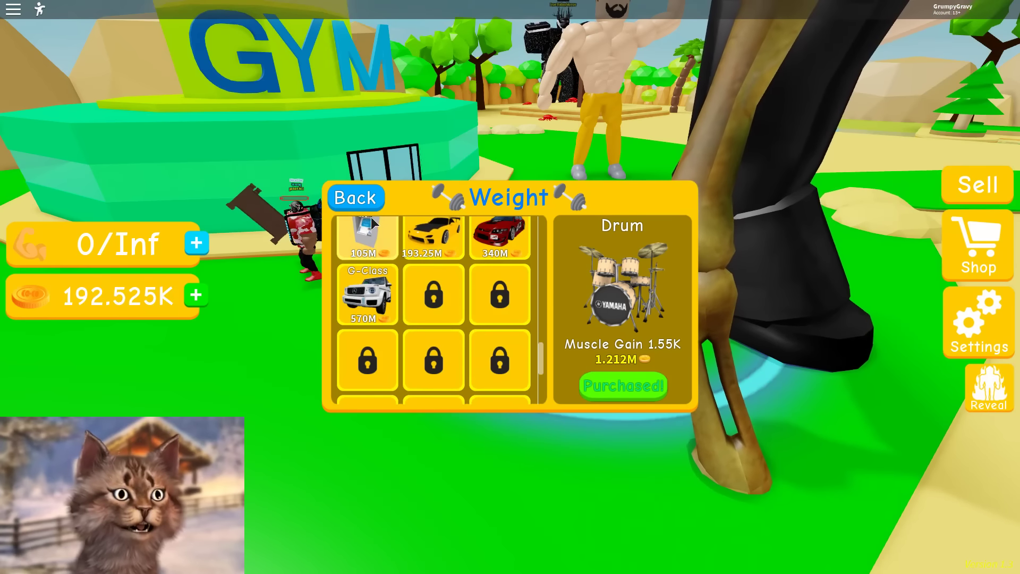
pyautogui.scroll(-2, 419, 282)
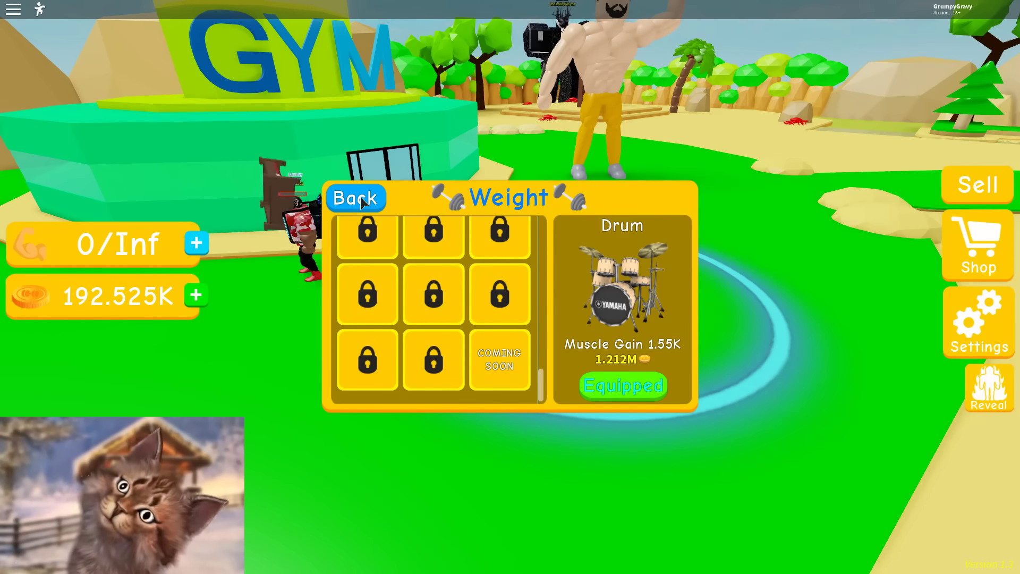
pyautogui.click(356, 197)
# Step: Close the shop, lift the Drum to about 186K muscle, and walk back into the buy circle
pyautogui.click(685, 219)
pyautogui.click(682, 219)
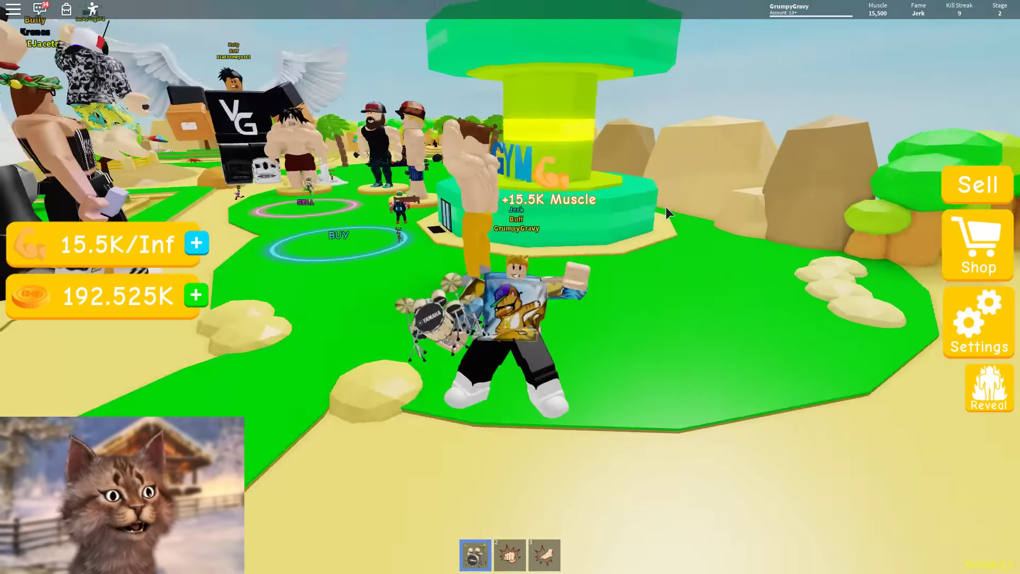
pyautogui.click(665, 206)
pyautogui.click(665, 206)
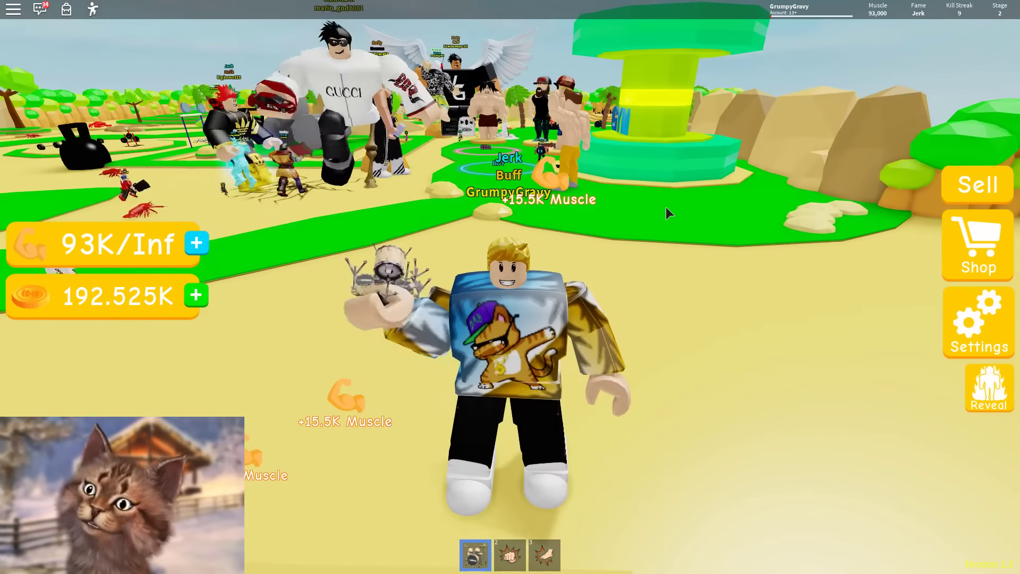
pyautogui.click(666, 206)
pyautogui.press('w')
pyautogui.click(665, 207)
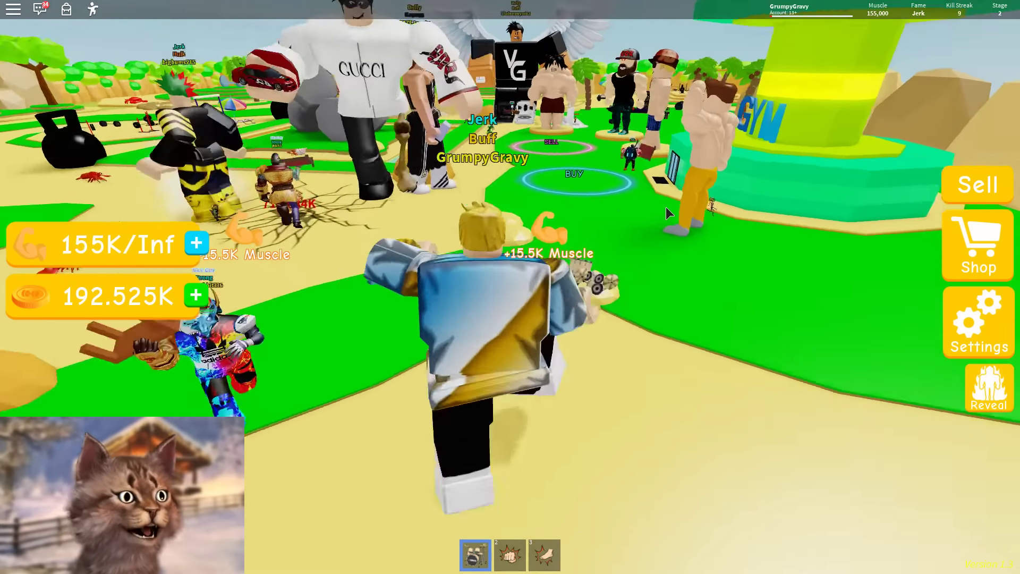
pyautogui.click(665, 207)
pyautogui.press('w')
# Step: Inspect the 5B Stage 3 Body Alter upgrade and the coin packs without buying, then return to the gym
pyautogui.click(629, 297)
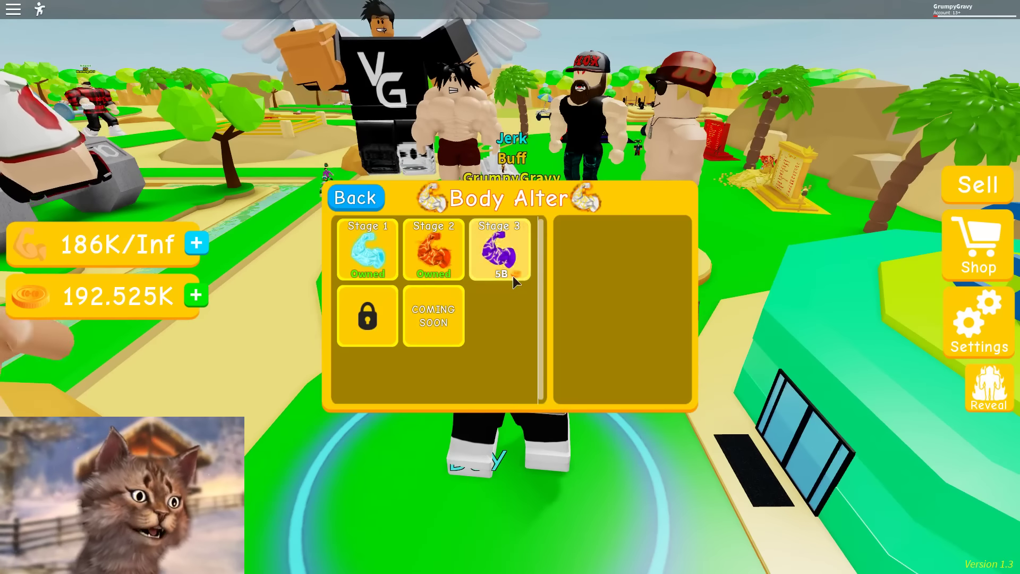
pyautogui.click(524, 259)
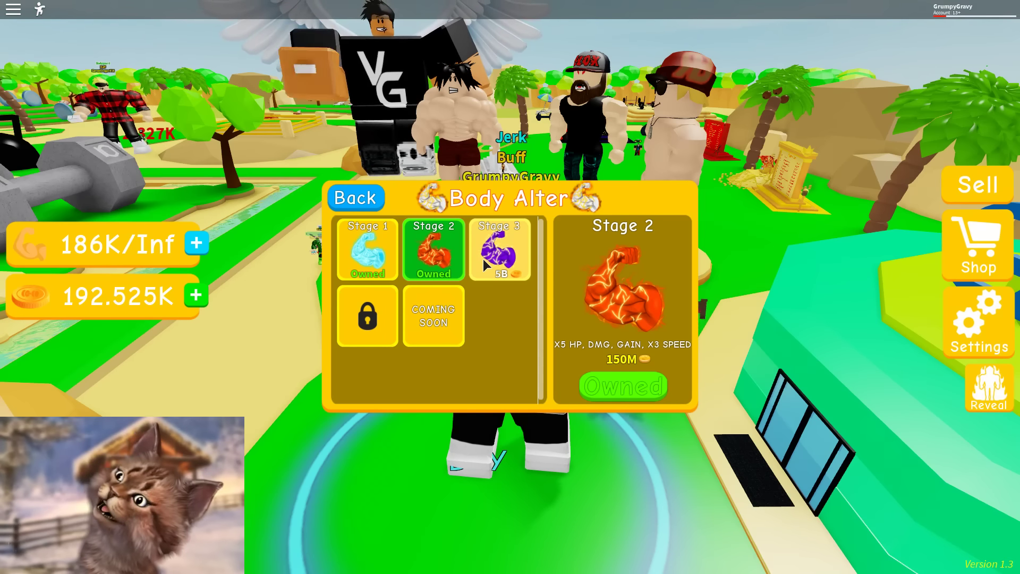
pyautogui.click(484, 257)
pyautogui.click(354, 197)
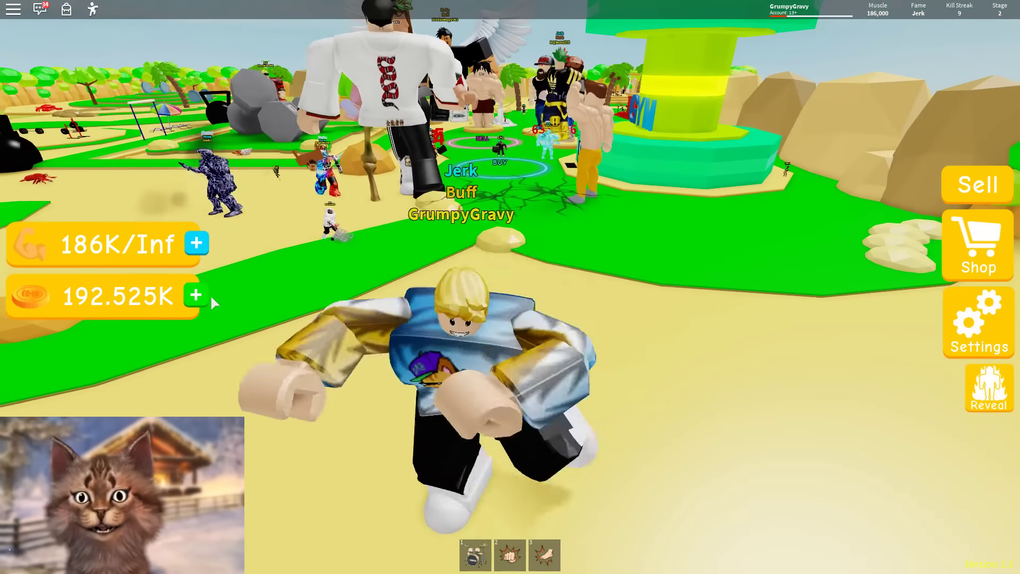
pyautogui.click(195, 296)
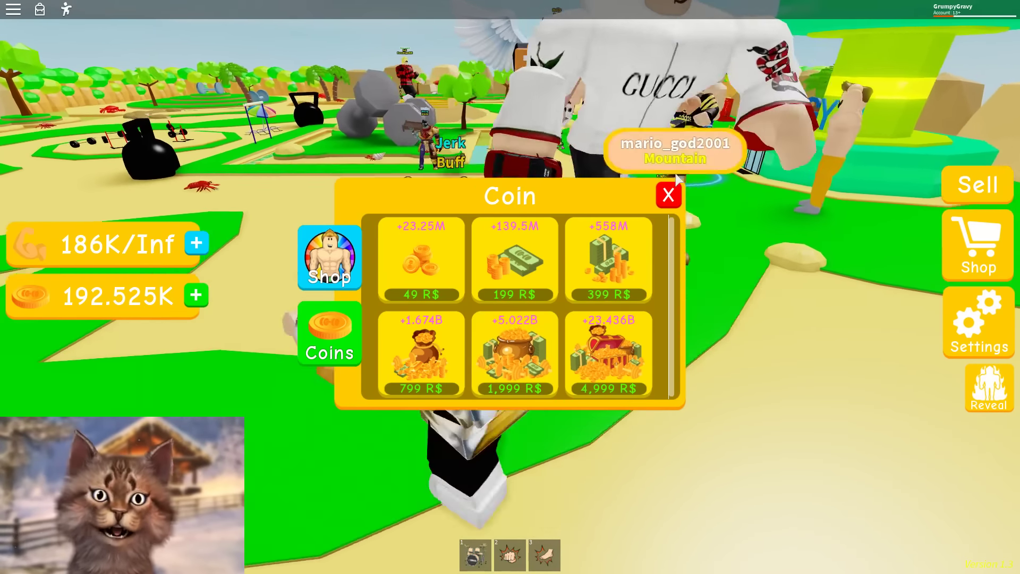
pyautogui.click(668, 195)
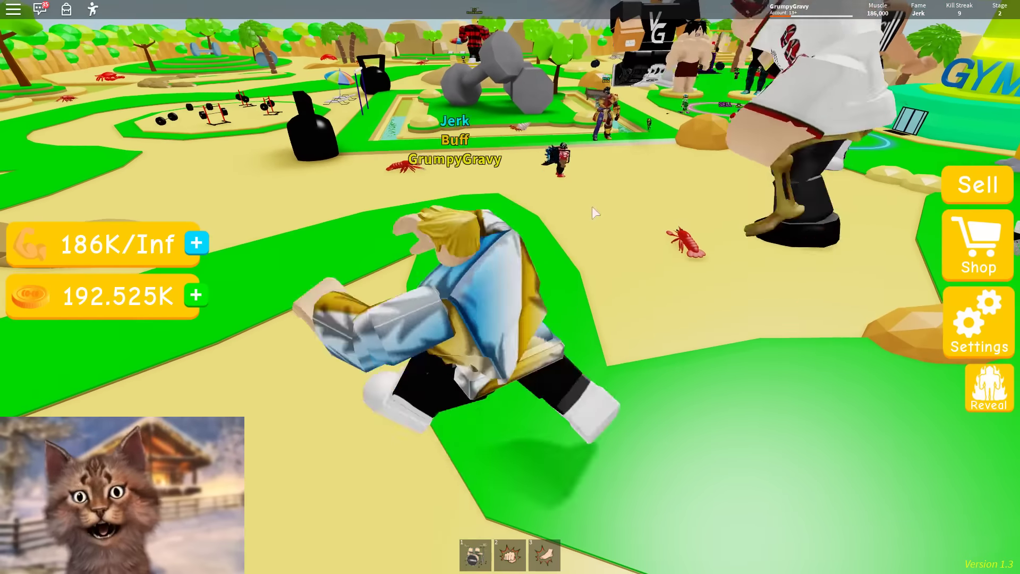
# Step: Lift the Drum repeatedly until ranking up to Hulk
pyautogui.click(592, 206)
pyautogui.click(592, 207)
pyautogui.click(592, 207)
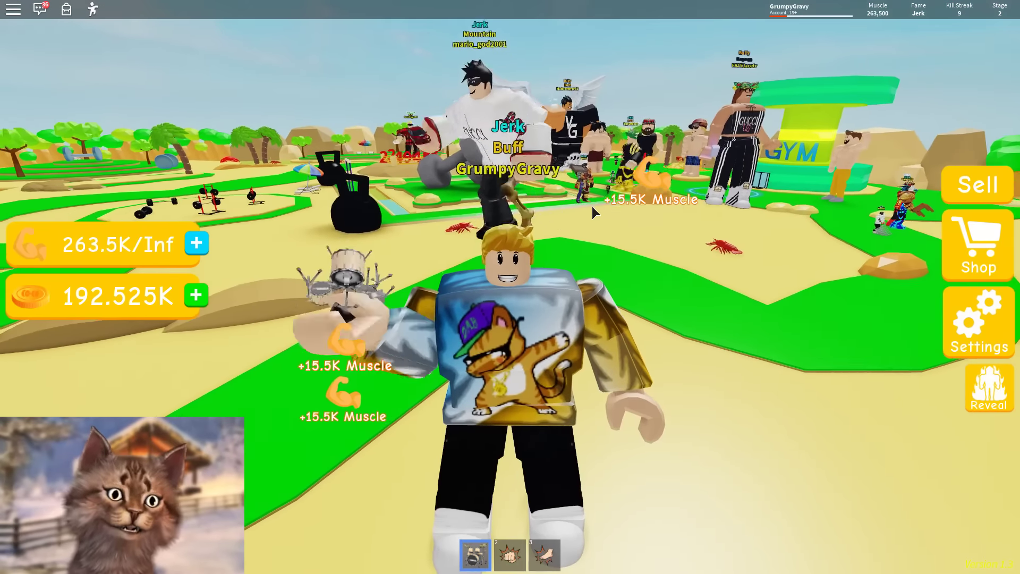
pyautogui.click(592, 206)
pyautogui.click(565, 214)
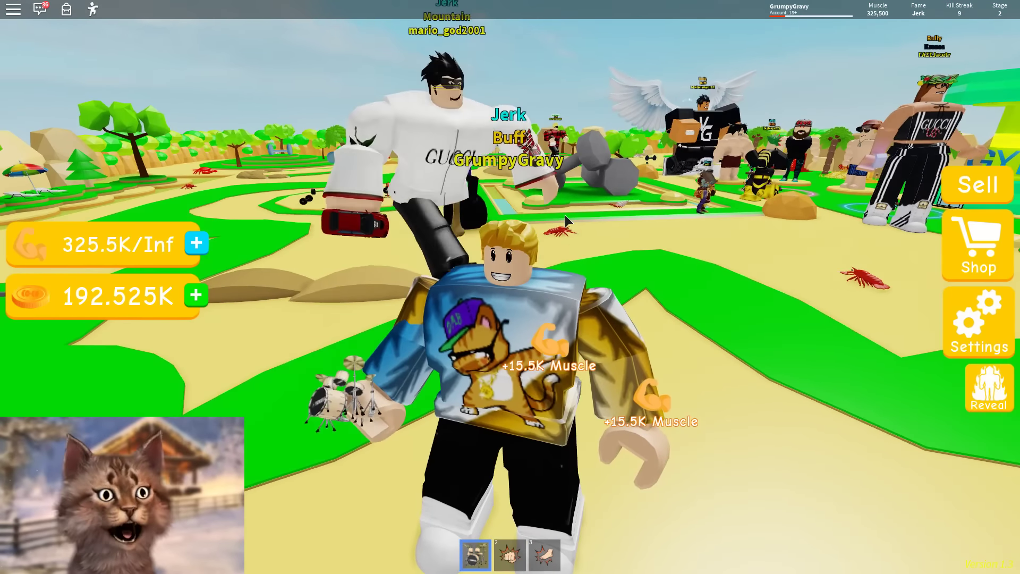
pyautogui.click(564, 215)
pyautogui.click(610, 252)
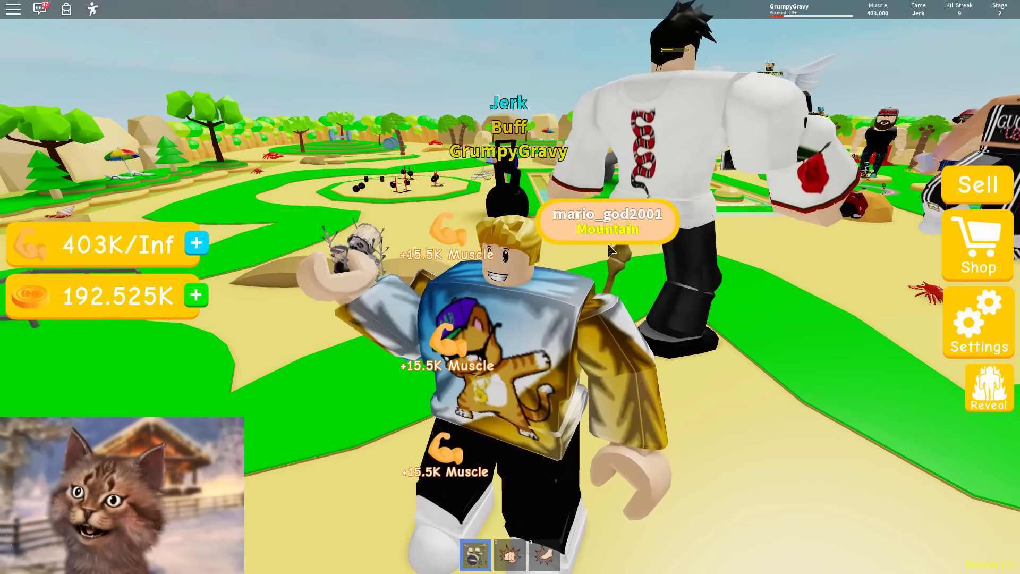
pyautogui.click(610, 251)
pyautogui.click(610, 251)
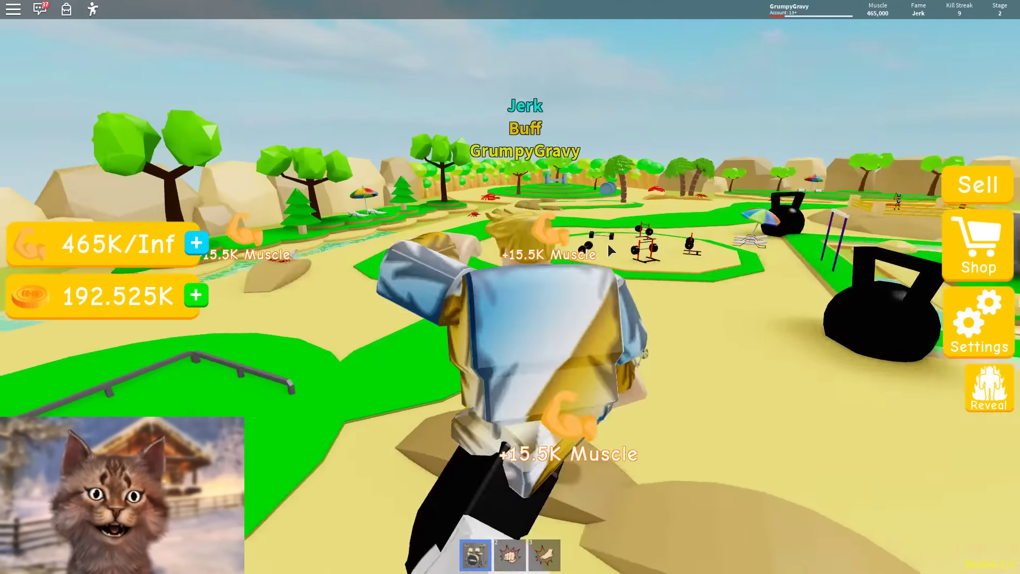
pyautogui.click(608, 244)
pyautogui.click(608, 244)
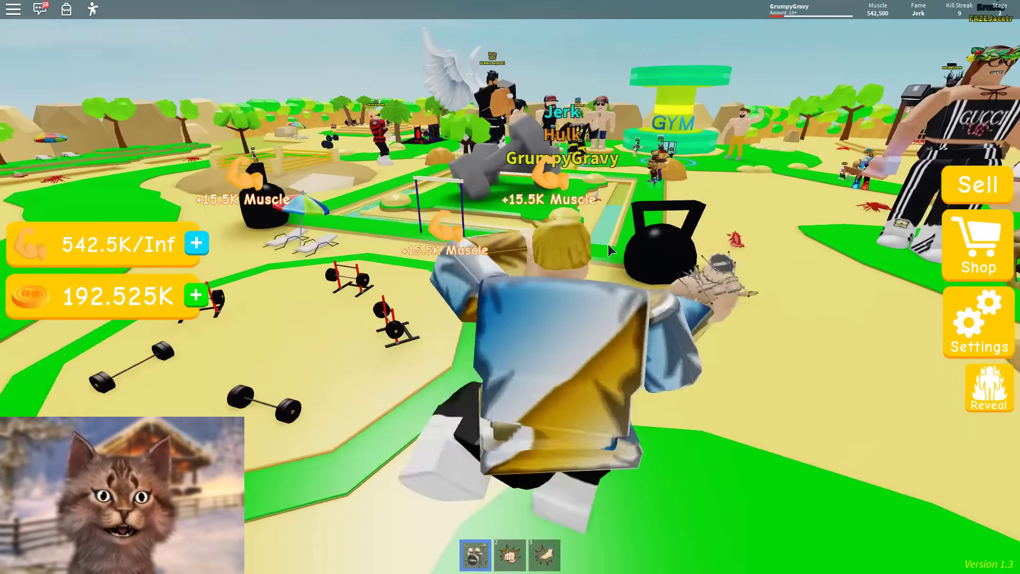
pyautogui.click(608, 244)
pyautogui.click(608, 244)
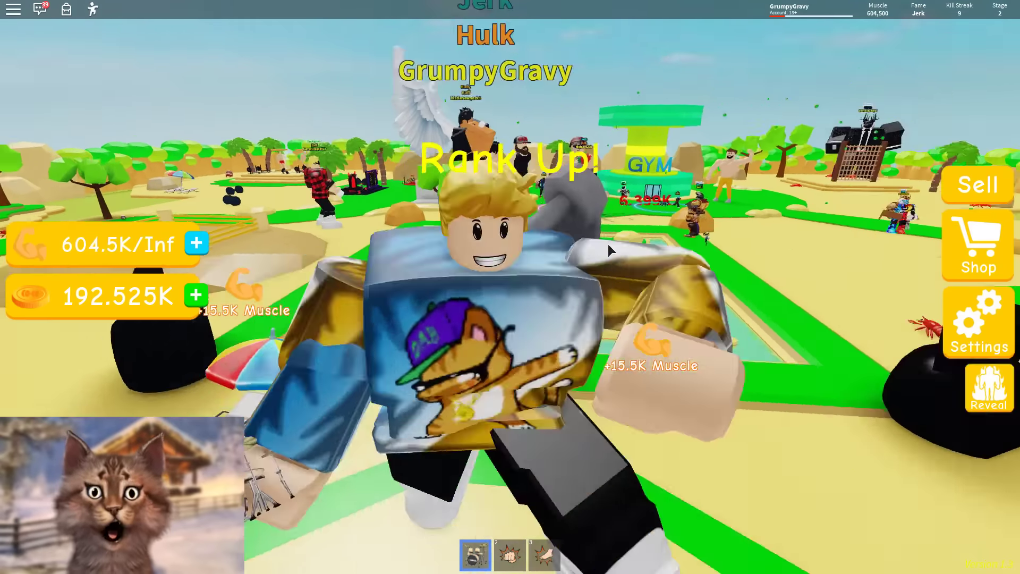
pyautogui.click(608, 244)
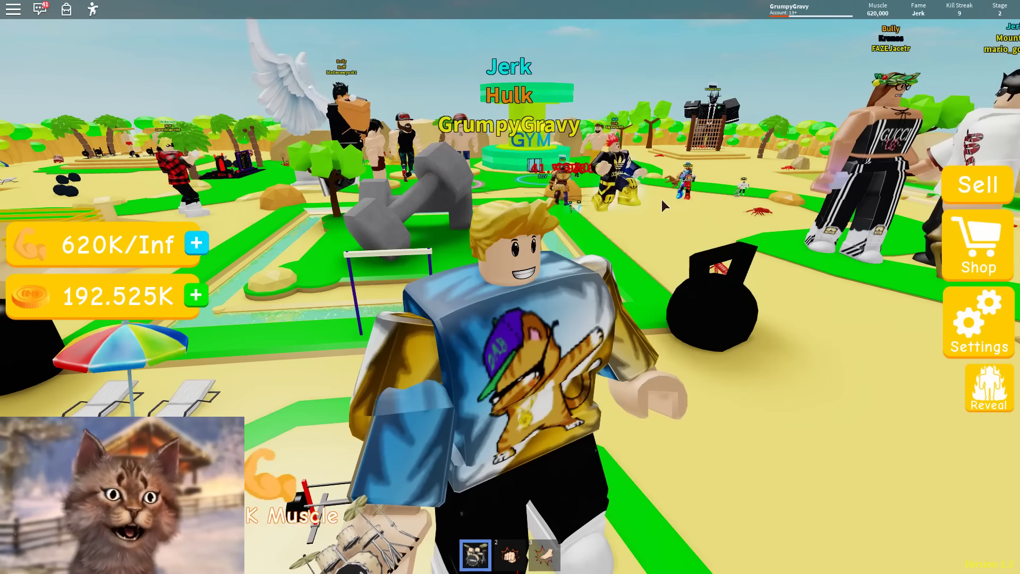
# Step: Keep lifting the Drum until muscle passes one million
pyautogui.click(651, 215)
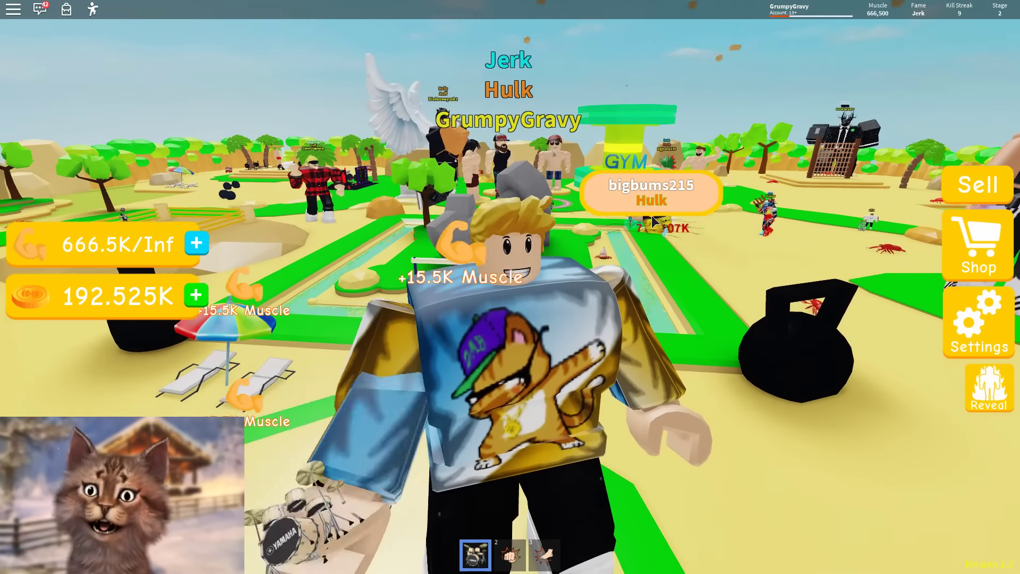
pyautogui.click(651, 215)
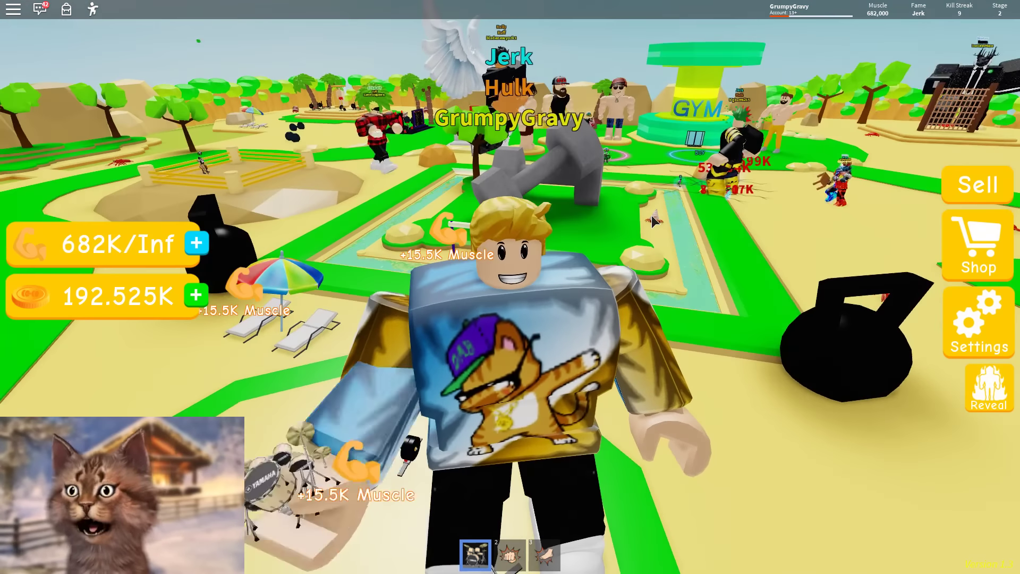
pyautogui.click(651, 221)
pyautogui.click(650, 220)
pyautogui.click(670, 224)
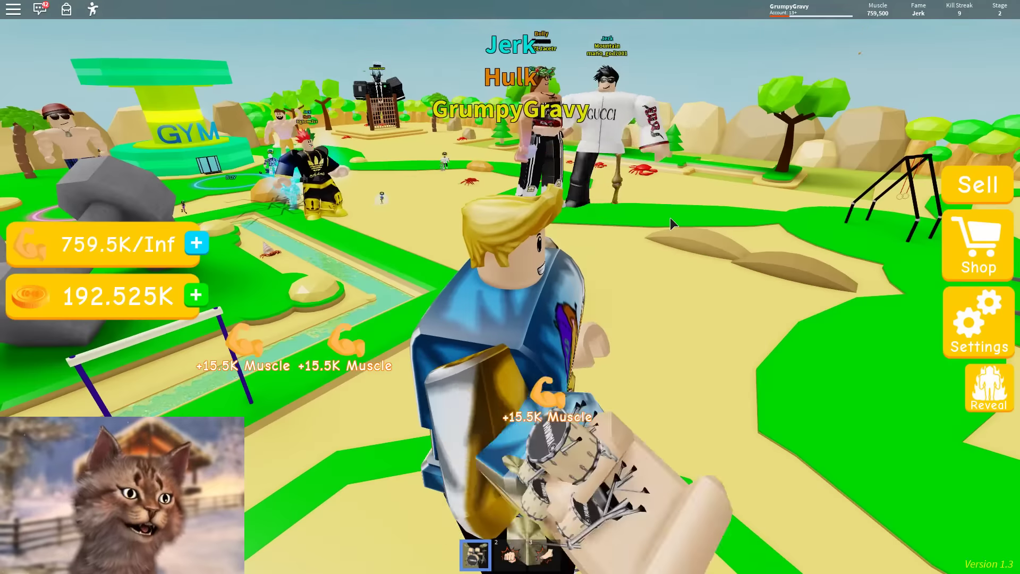
pyautogui.click(671, 218)
pyautogui.click(669, 217)
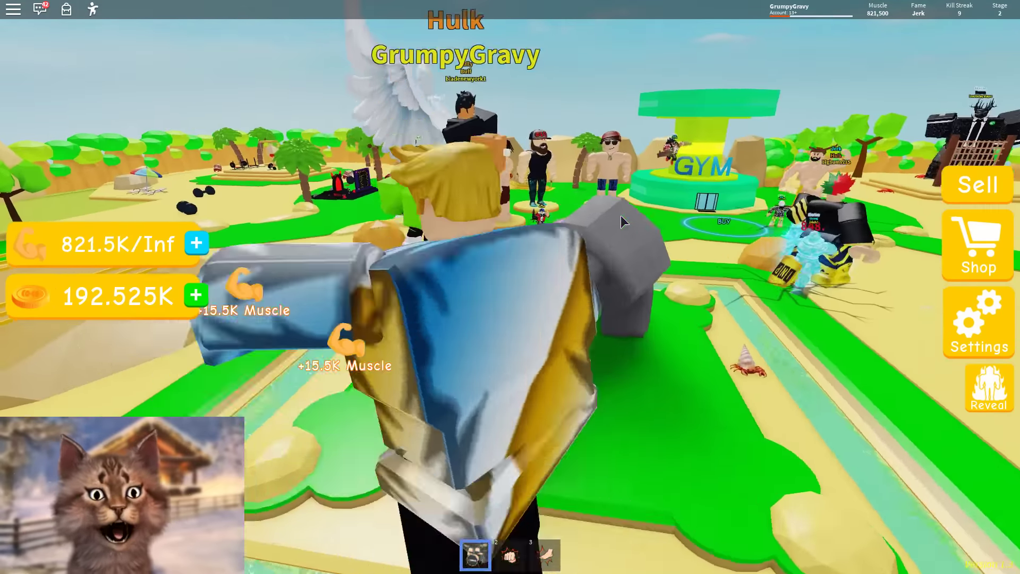
pyautogui.click(621, 215)
pyautogui.click(627, 214)
pyautogui.click(627, 214)
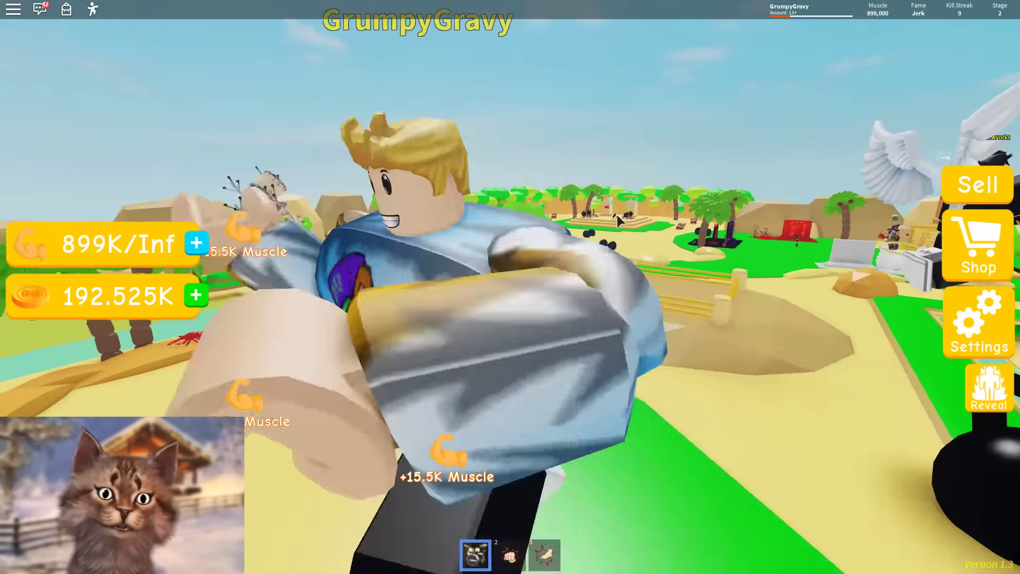
pyautogui.click(616, 215)
pyautogui.click(616, 215)
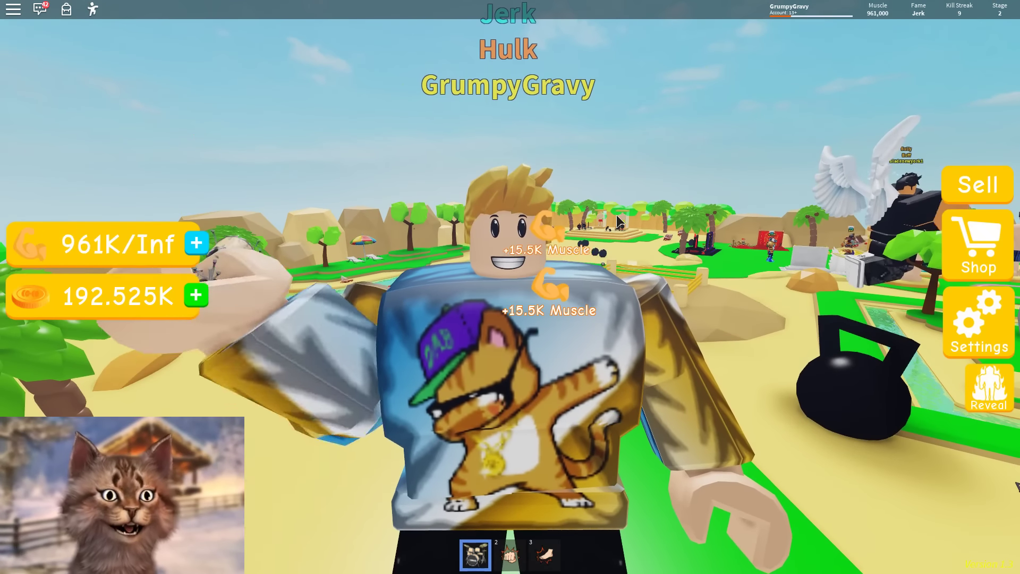
pyautogui.click(616, 214)
pyautogui.click(633, 215)
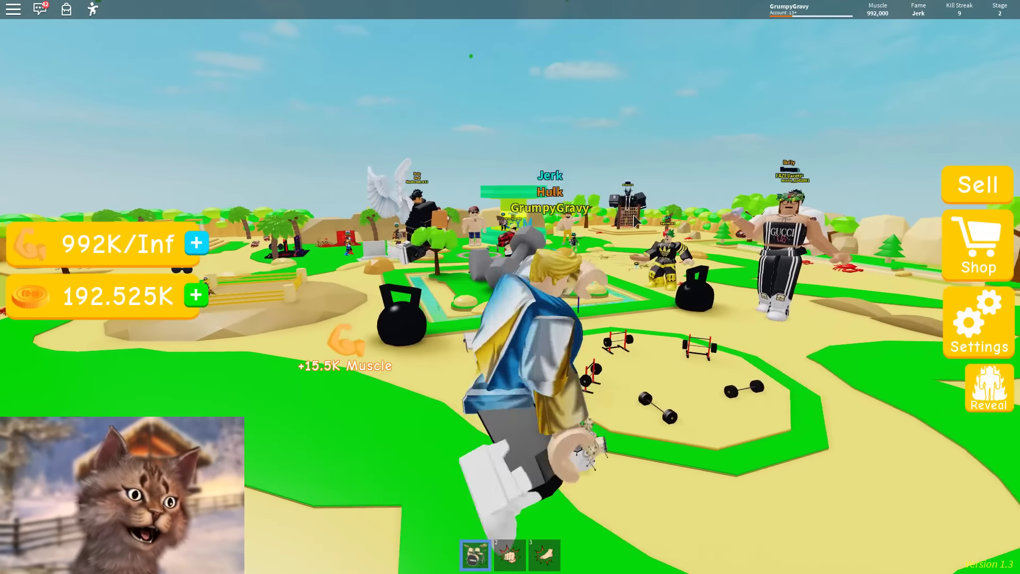
pyautogui.click(633, 214)
pyautogui.click(634, 214)
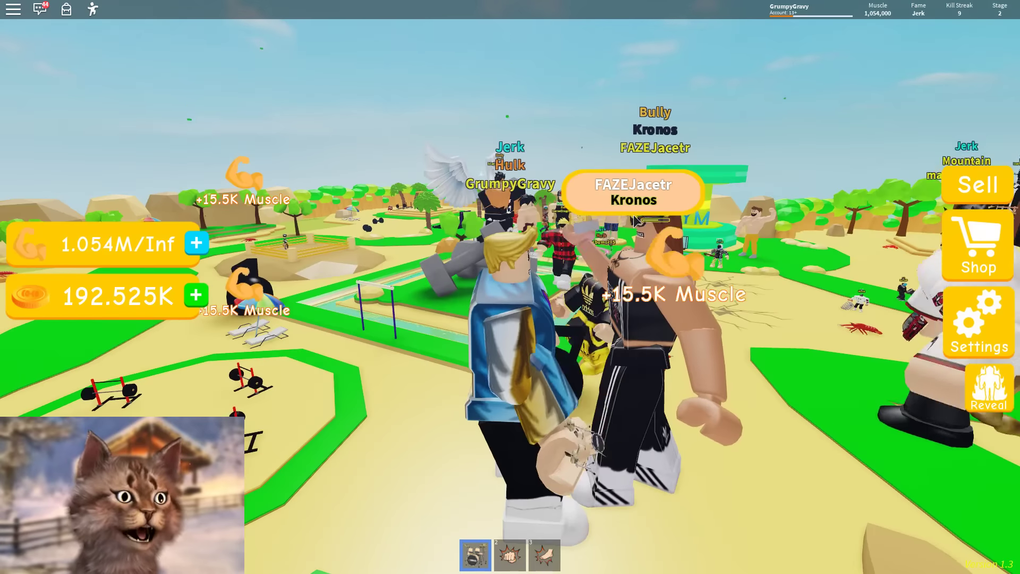
pyautogui.click(638, 219)
# Step: Lift to about 1.6M muscle, then walk over the sell pad and onto the buy pad
pyautogui.click(813, 422)
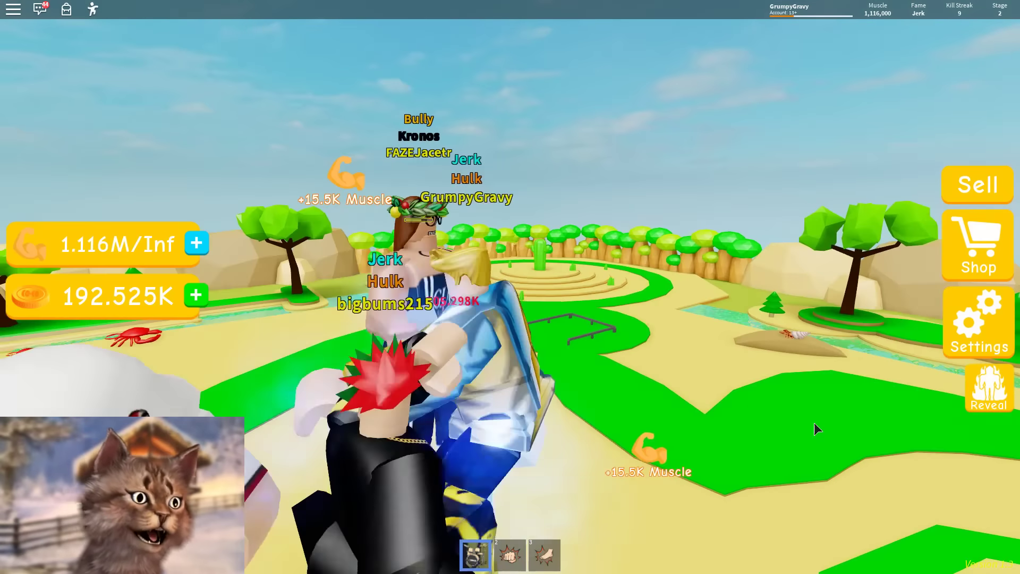
pyautogui.click(813, 423)
pyautogui.click(814, 423)
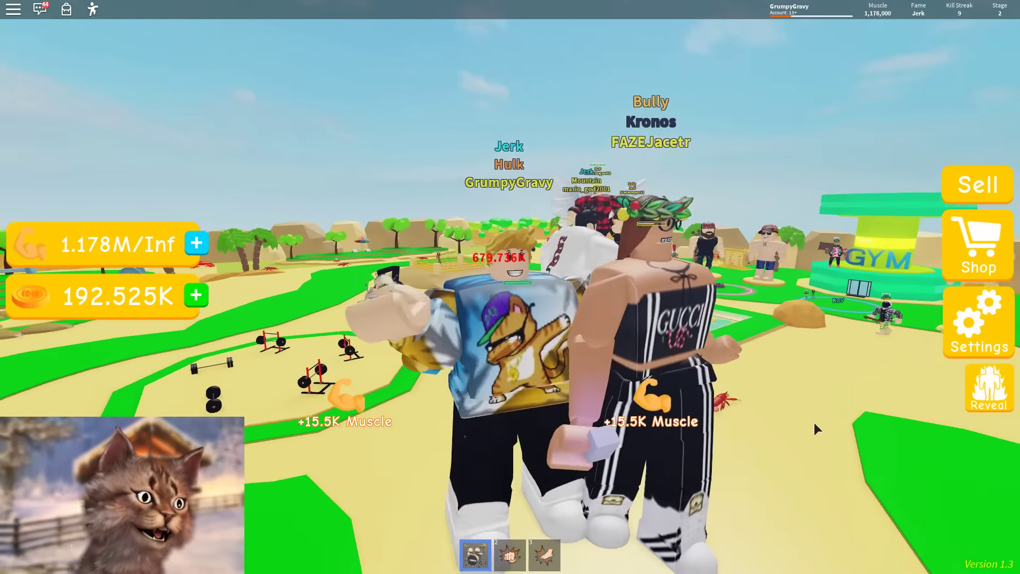
pyautogui.click(814, 423)
pyautogui.click(813, 422)
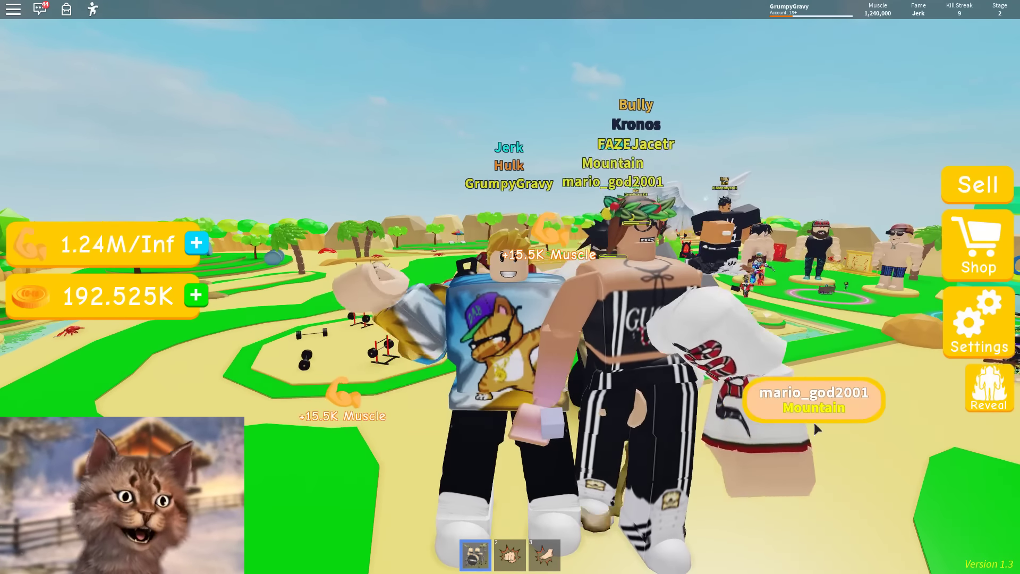
pyautogui.click(814, 423)
pyautogui.click(813, 422)
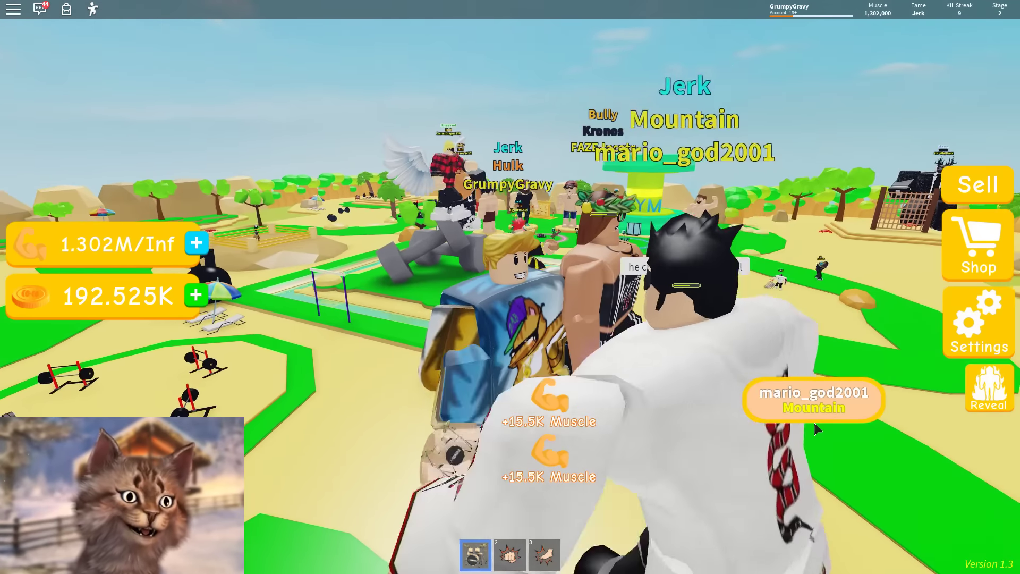
pyautogui.click(813, 423)
pyautogui.click(814, 423)
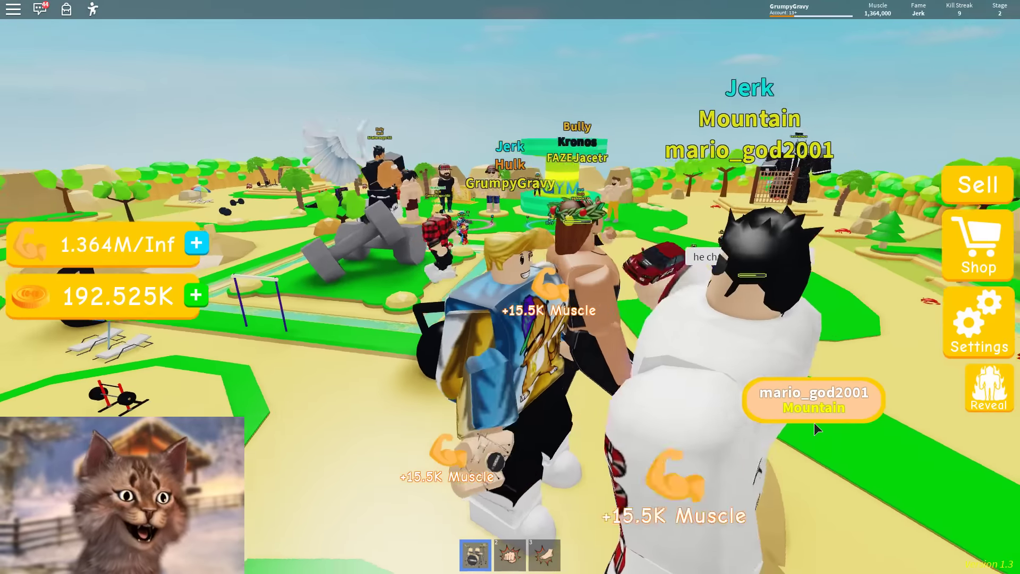
pyautogui.click(813, 422)
pyautogui.click(814, 422)
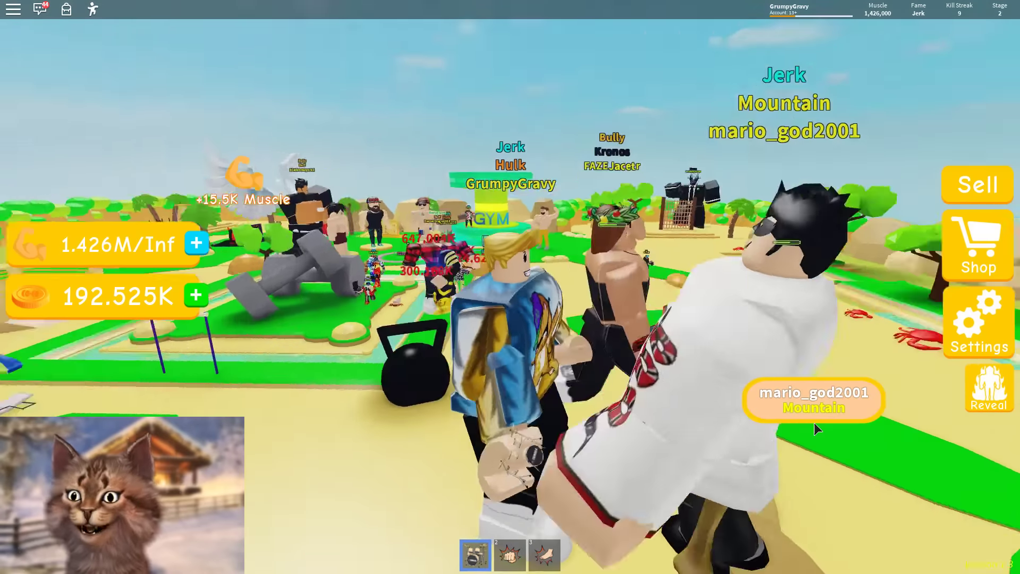
pyautogui.click(814, 422)
pyautogui.click(813, 422)
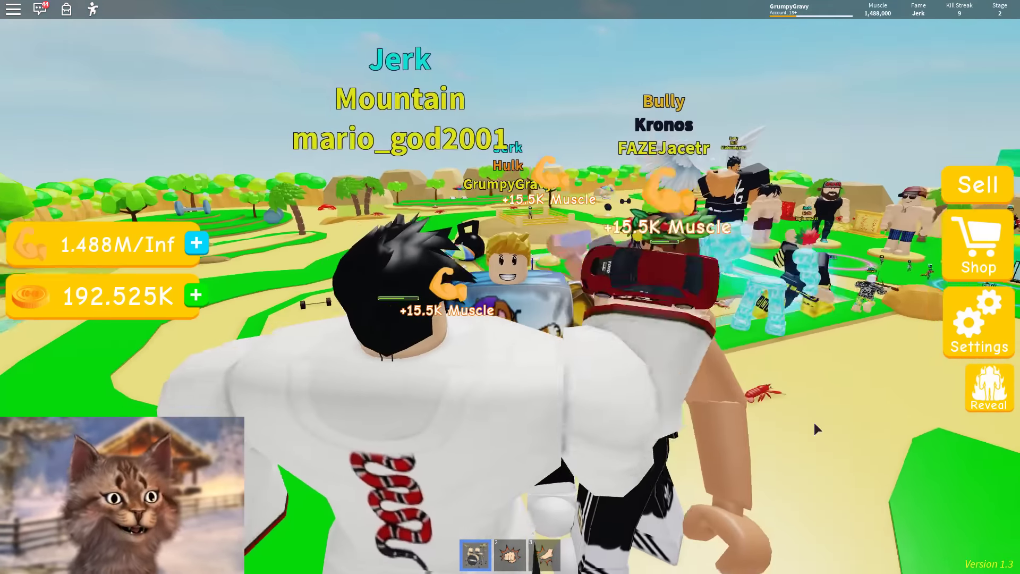
pyautogui.click(813, 423)
pyautogui.click(814, 423)
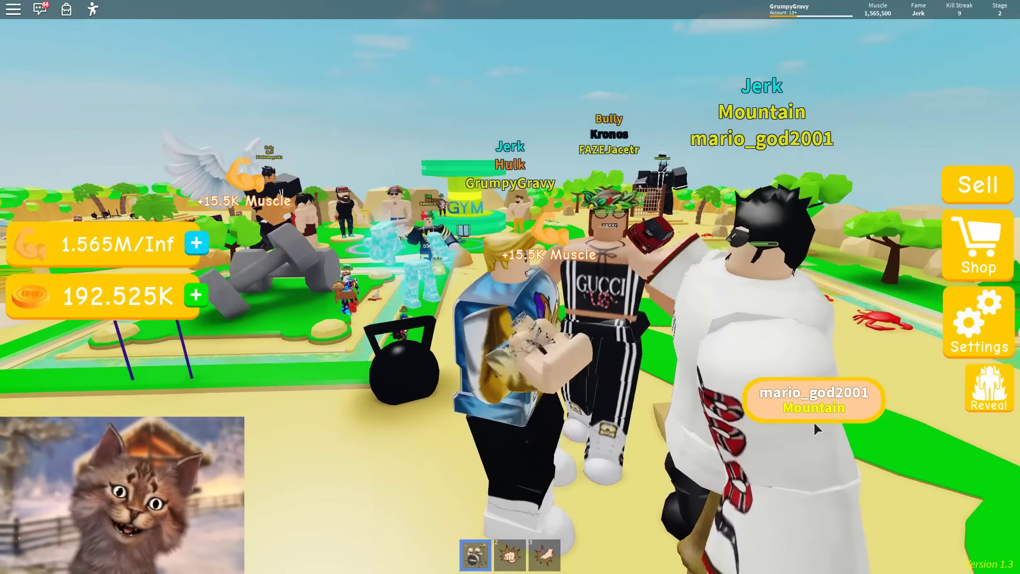
pyautogui.click(813, 423)
pyautogui.click(843, 391)
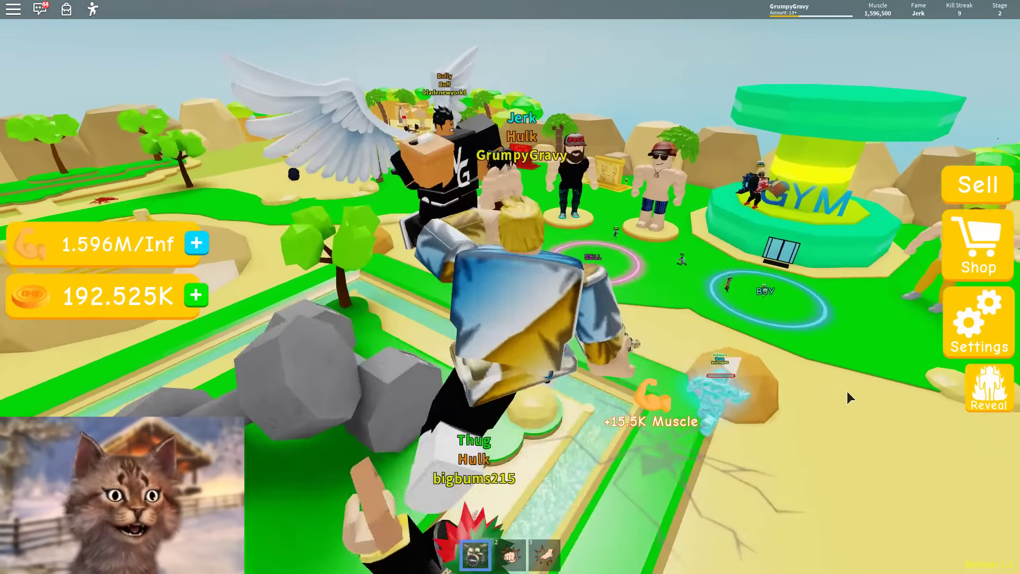
pyautogui.press('w')
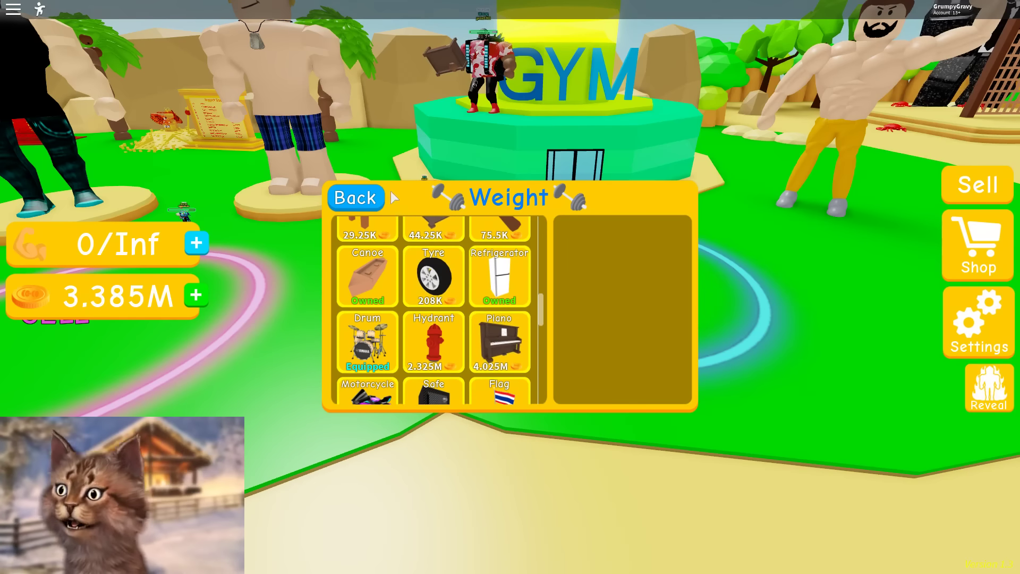
# Step: Leave the shop and walk into the SELL circle to cash out muscle for coins
pyautogui.click(367, 196)
pyautogui.click(684, 220)
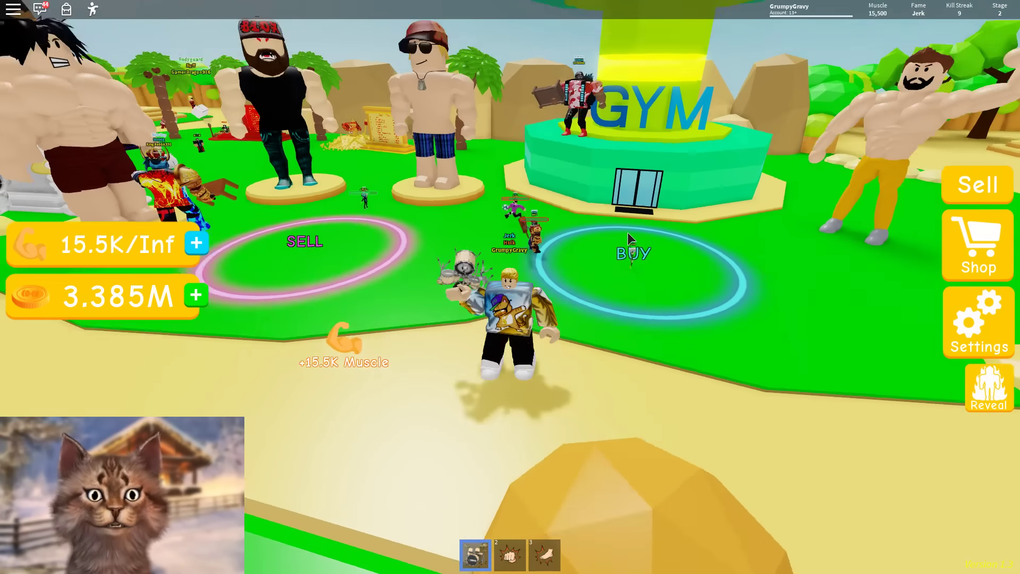
pyautogui.click(627, 232)
pyautogui.press('w')
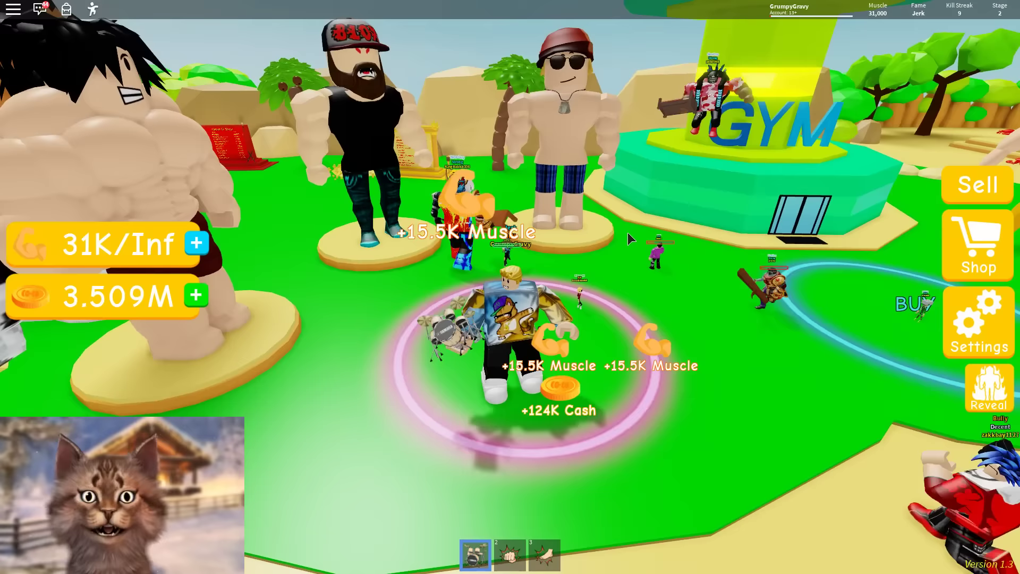
# Step: Lift the weight repeatedly to rebuild muscle toward 201.5K
pyautogui.click(626, 233)
pyautogui.click(627, 233)
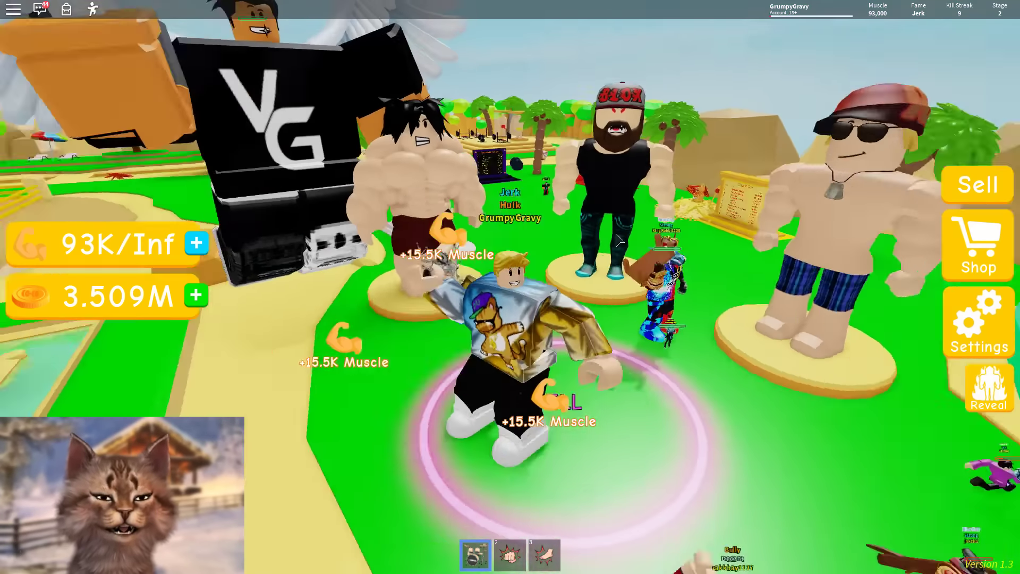
pyautogui.click(616, 233)
pyautogui.click(616, 233)
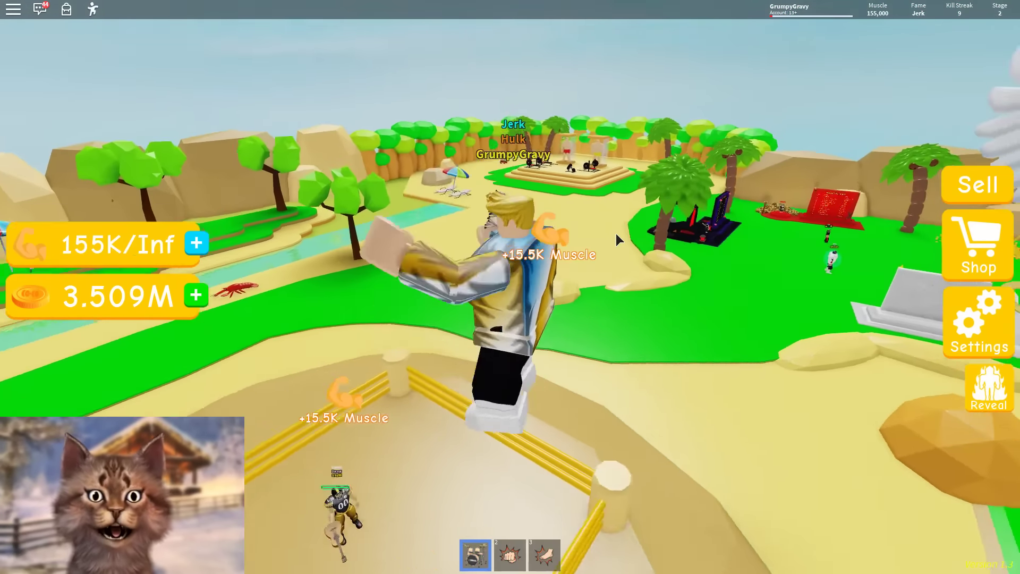
# Step: Switch to the punch slot, knock out the nearby player, then return to holding the weight
pyautogui.press('3')
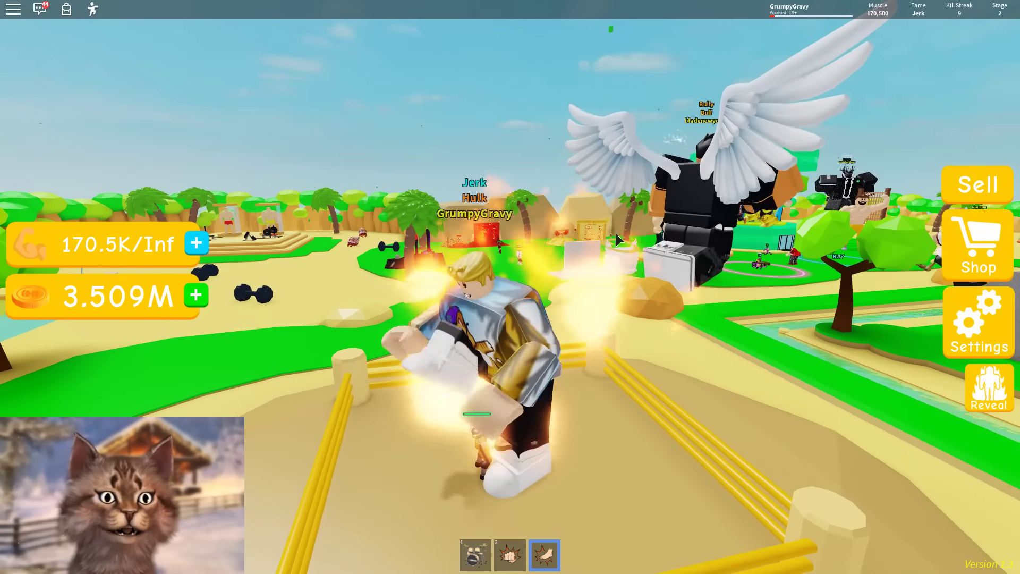
pyautogui.click(616, 234)
pyautogui.press('1')
pyautogui.click(616, 233)
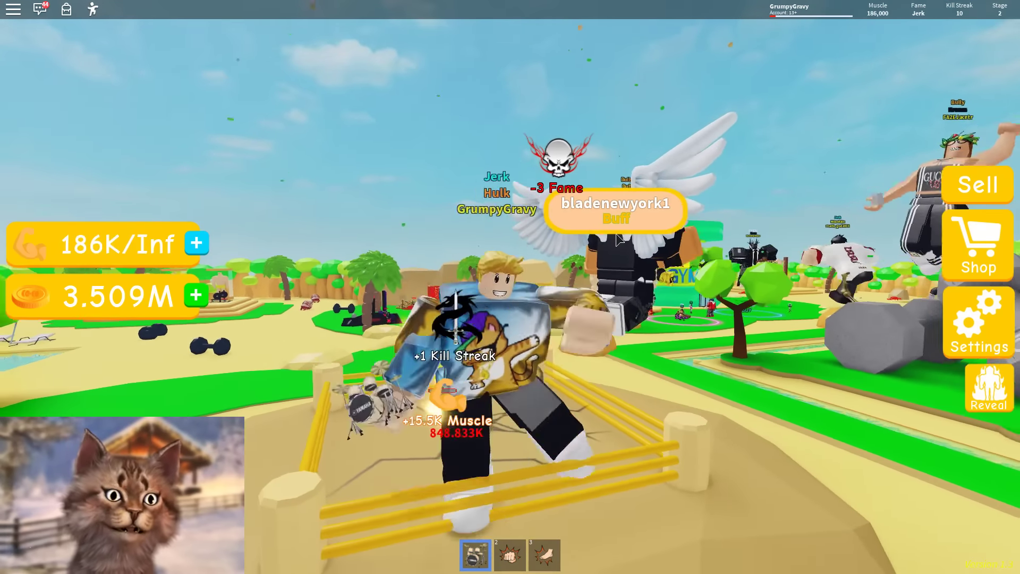
pyautogui.press('2')
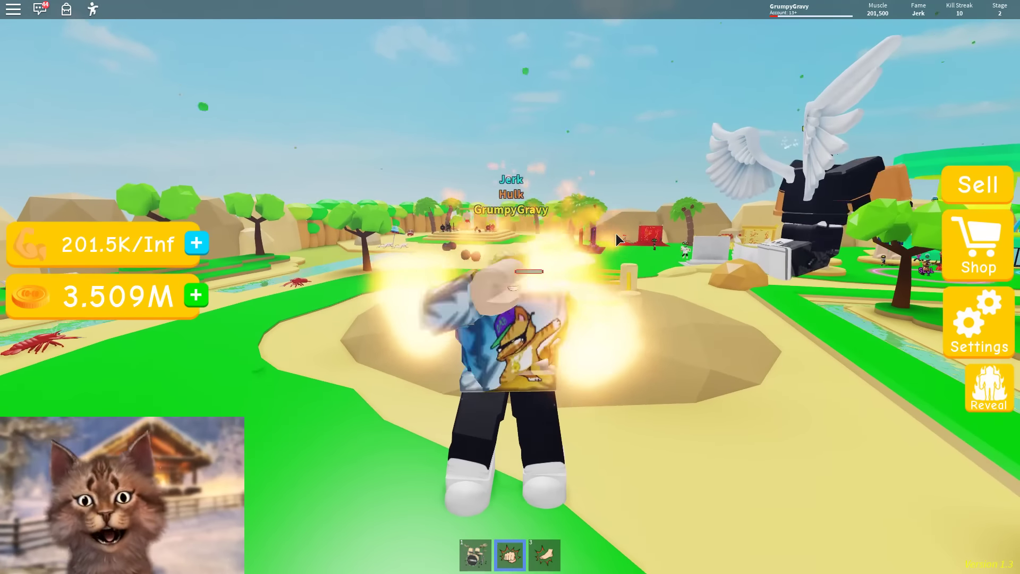
pyautogui.press('1')
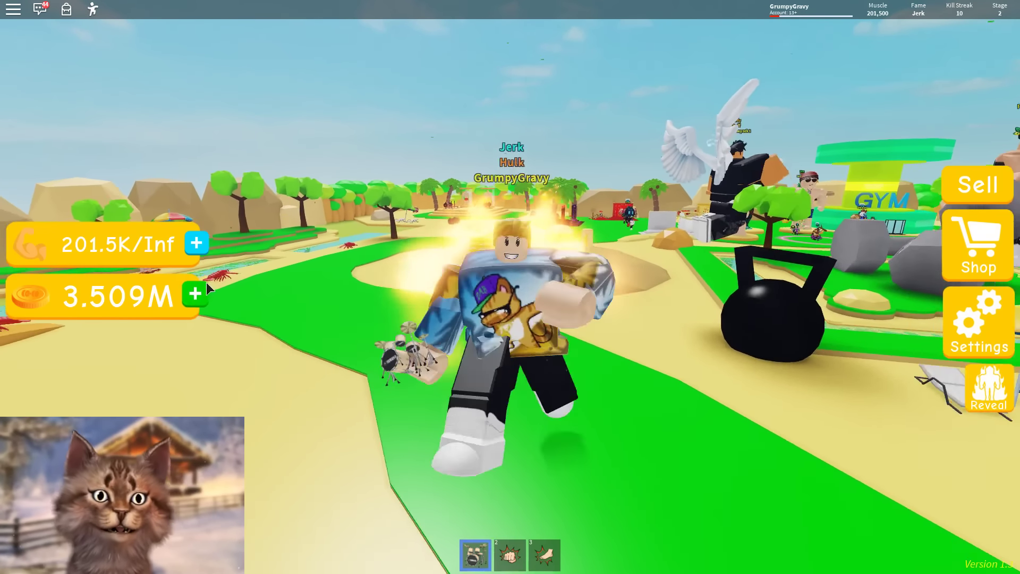
# Step: Check the coin pack shop via the green + and close it again
pyautogui.click(197, 295)
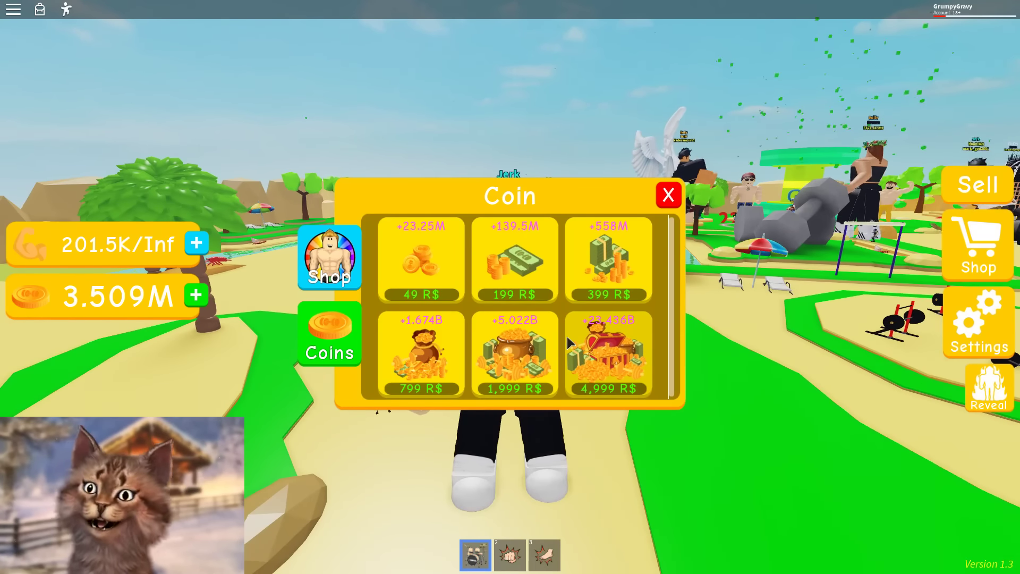
pyautogui.click(668, 196)
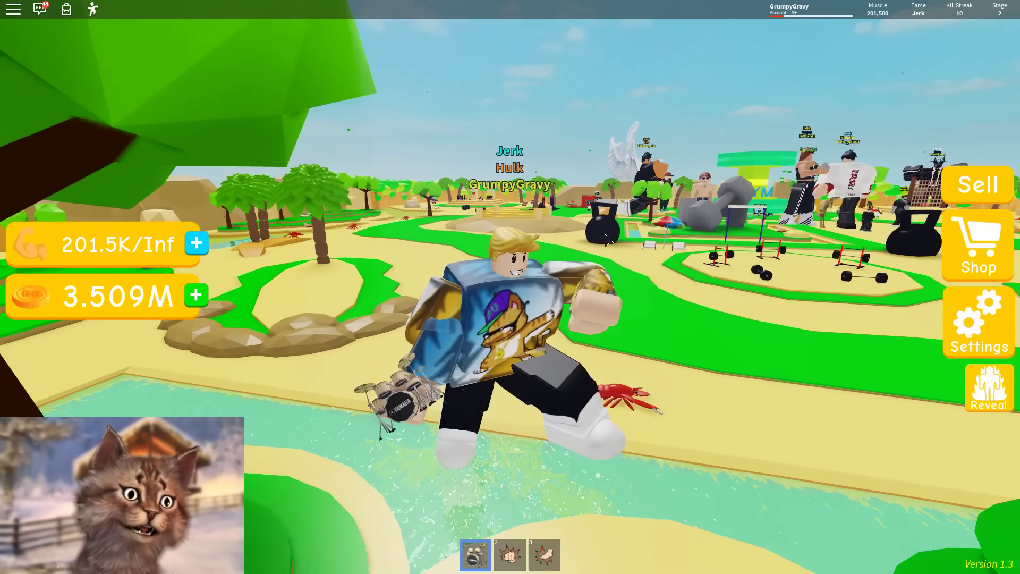
pyautogui.click(605, 234)
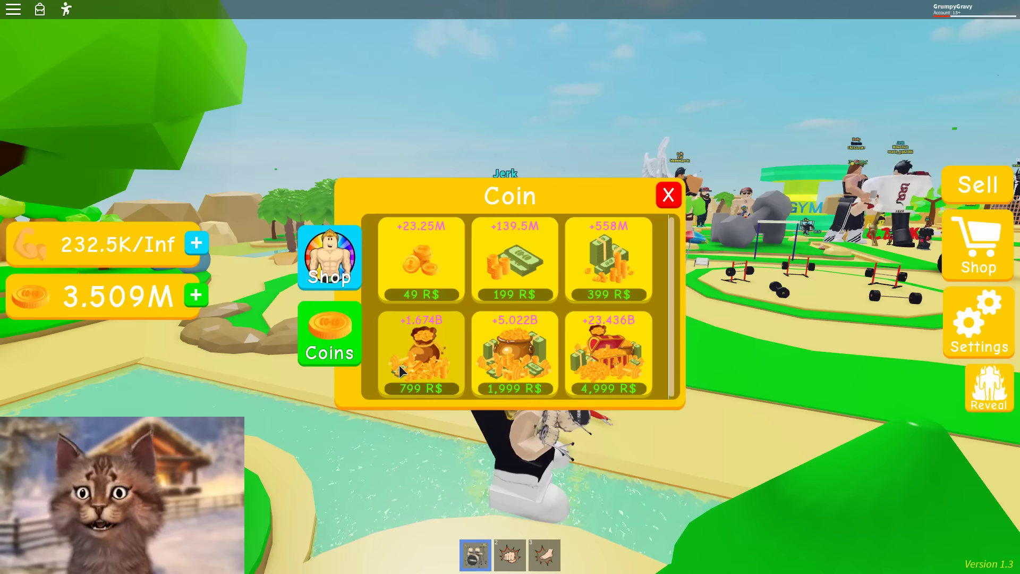
pyautogui.click(668, 196)
# Step: Lift the equipped weight repeatedly to grow muscle to about 589K
pyautogui.click(597, 229)
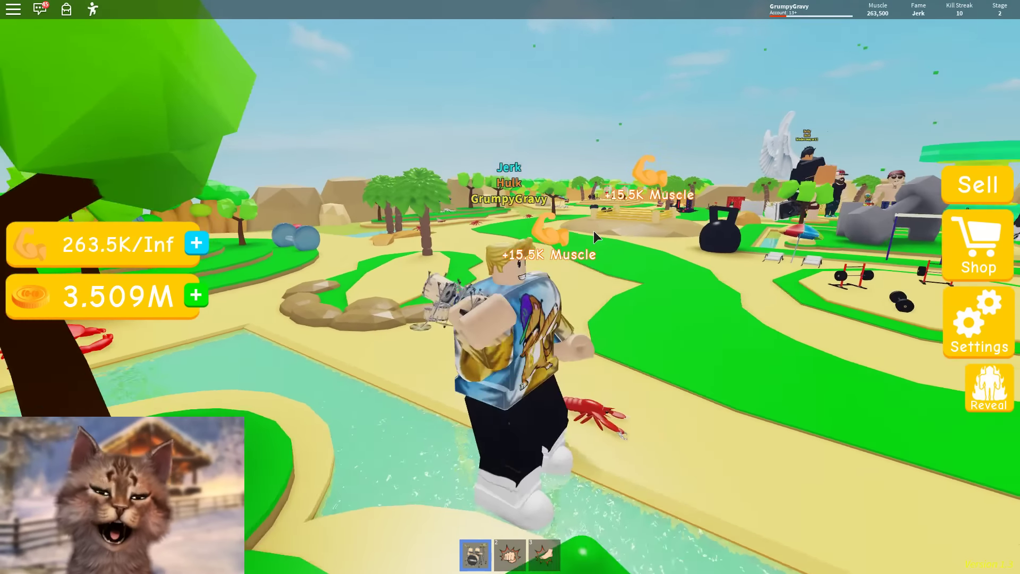
pyautogui.click(606, 228)
pyautogui.click(606, 228)
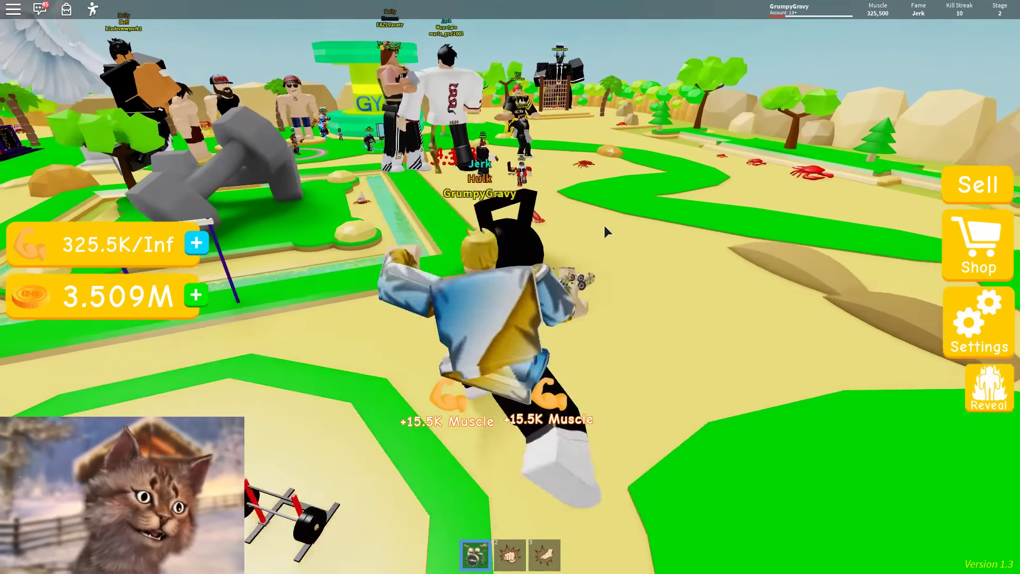
pyautogui.click(601, 222)
pyautogui.click(600, 223)
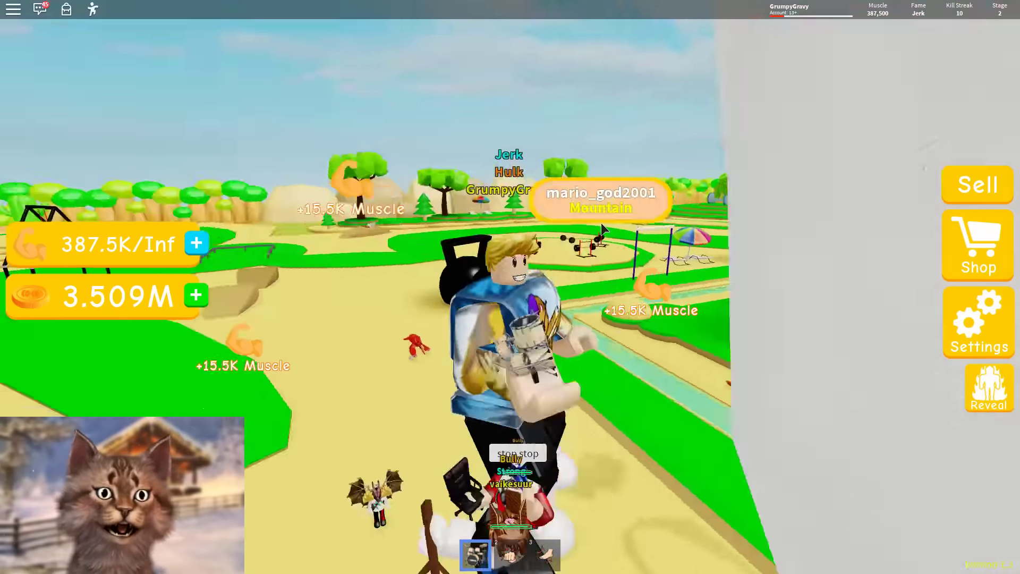
pyautogui.click(601, 222)
pyautogui.click(601, 223)
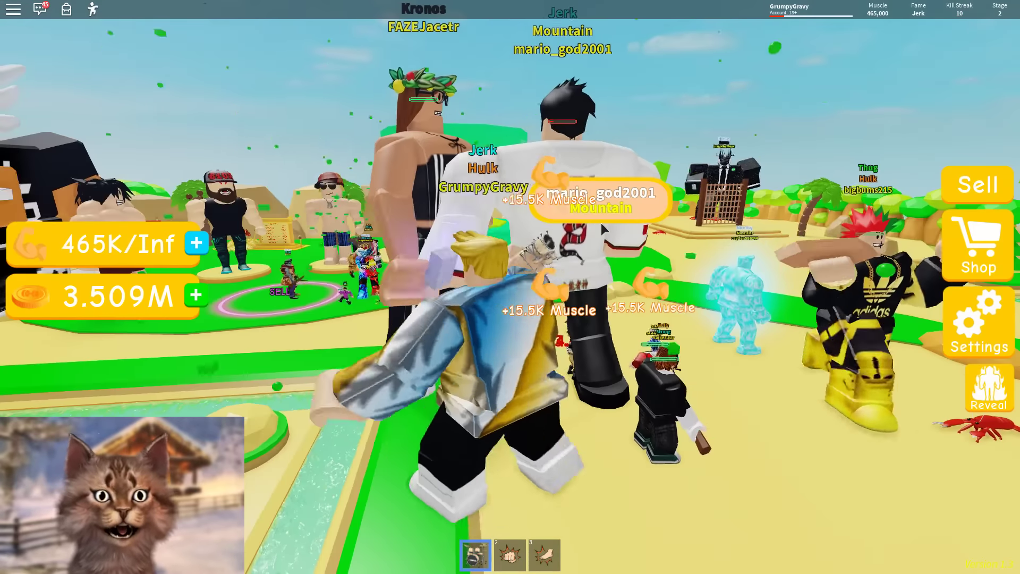
pyautogui.click(601, 223)
pyautogui.click(602, 222)
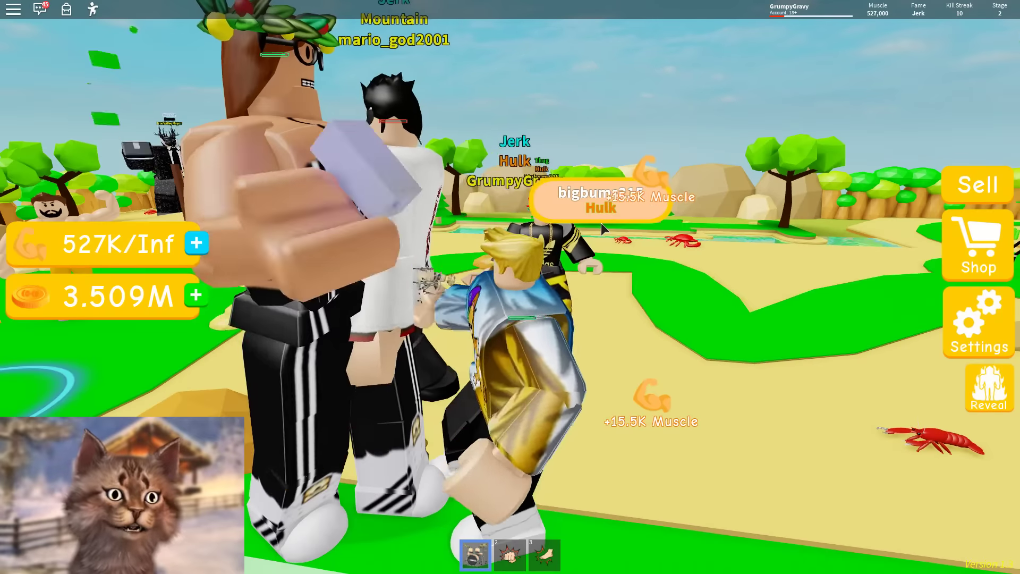
pyautogui.click(601, 222)
pyautogui.click(600, 222)
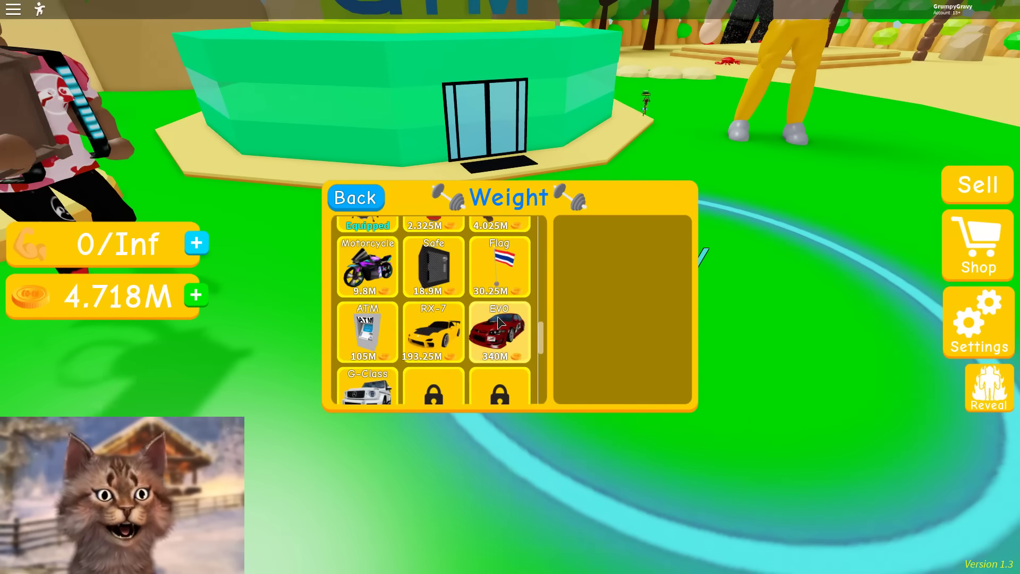
pyautogui.scroll(1, 501, 323)
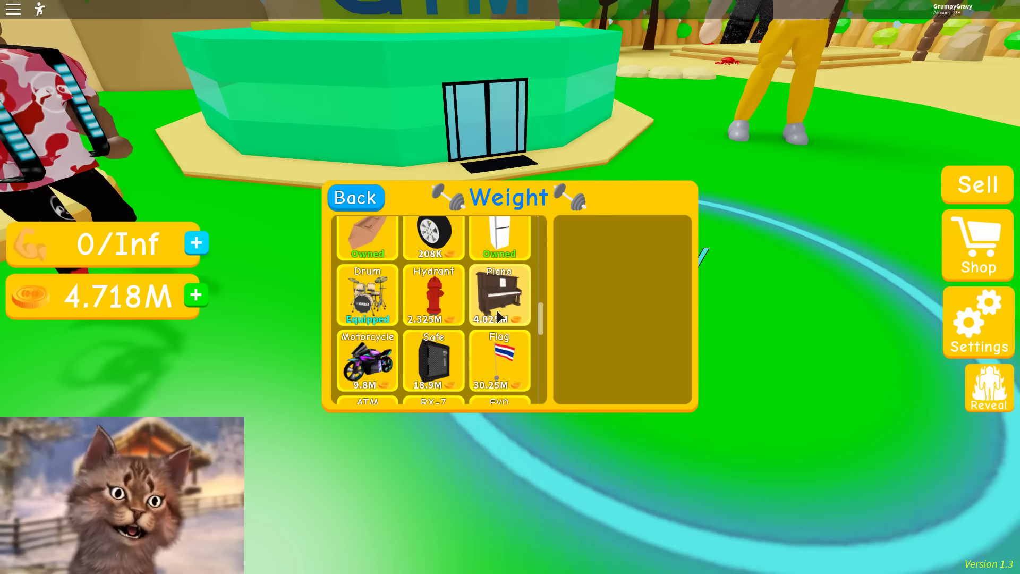
# Step: Buy and equip the Piano weight (Muscle Gain 4.09K), leave the shop and lift it
pyautogui.click(507, 299)
pyautogui.click(629, 385)
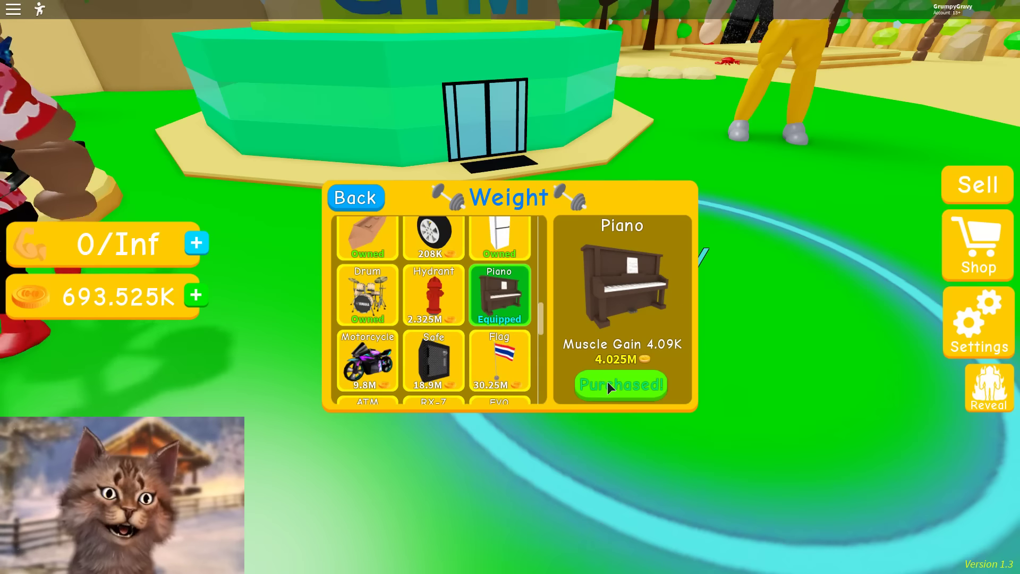
pyautogui.click(354, 197)
pyautogui.click(683, 220)
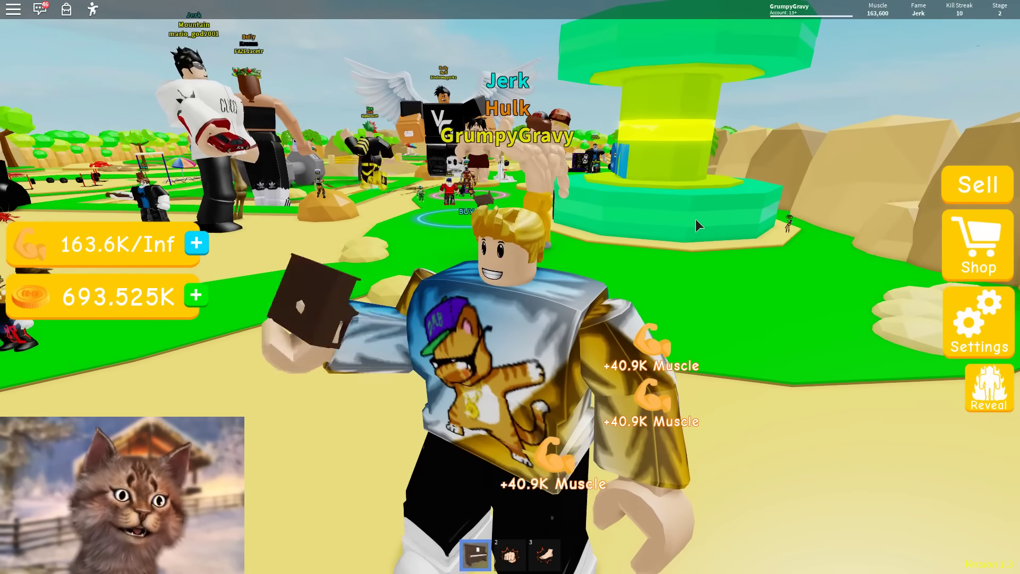
pyautogui.click(696, 220)
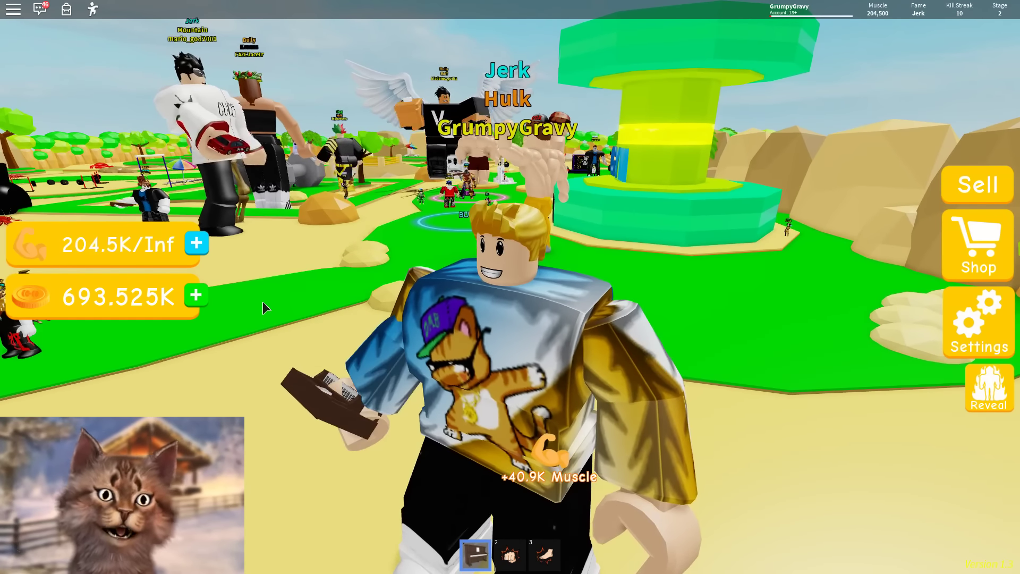
pyautogui.click(196, 296)
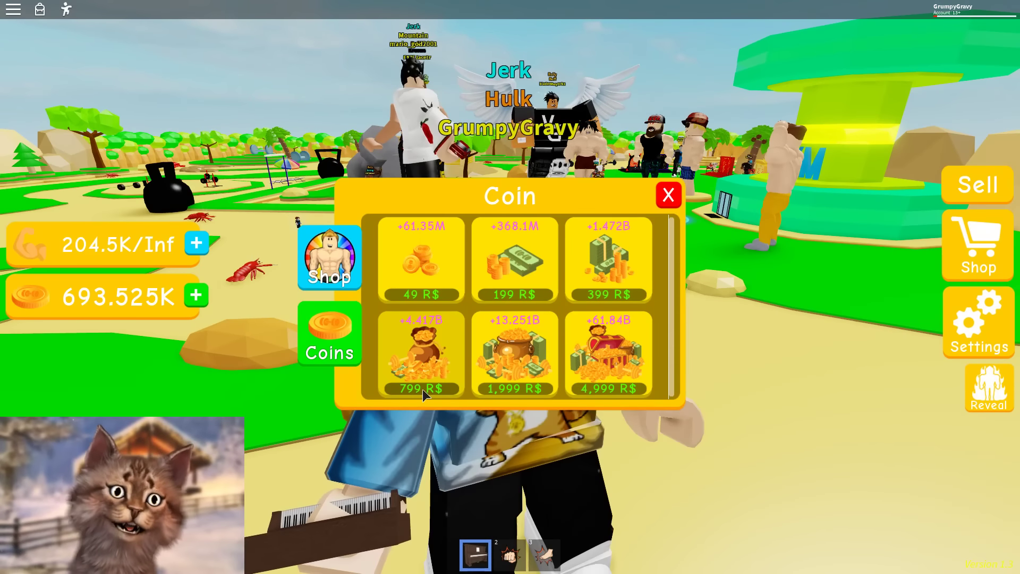
# Step: Purchase the 799 R$ coin pack and dismiss the success message
pyautogui.click(424, 369)
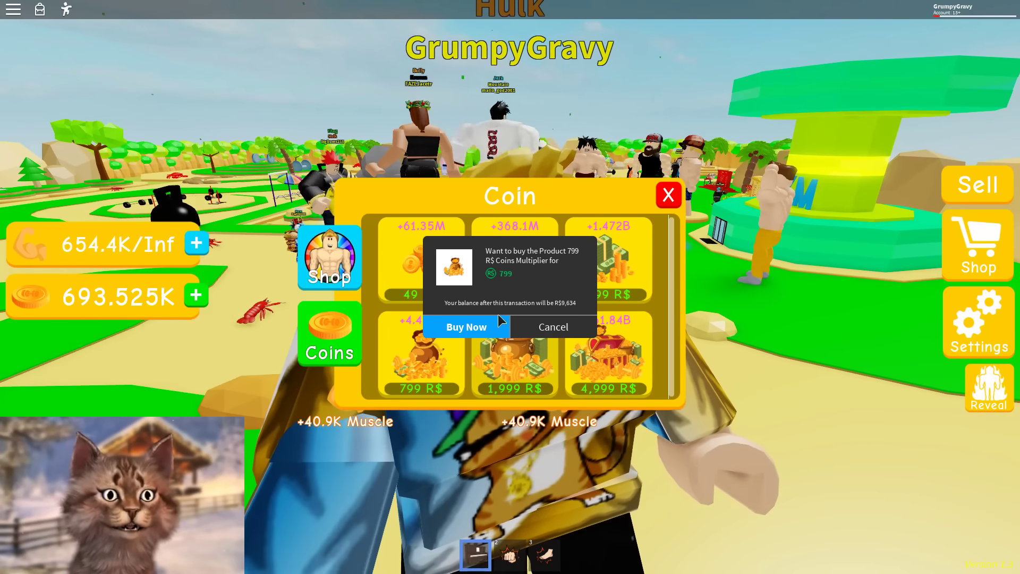
pyautogui.click(467, 327)
pyautogui.click(491, 321)
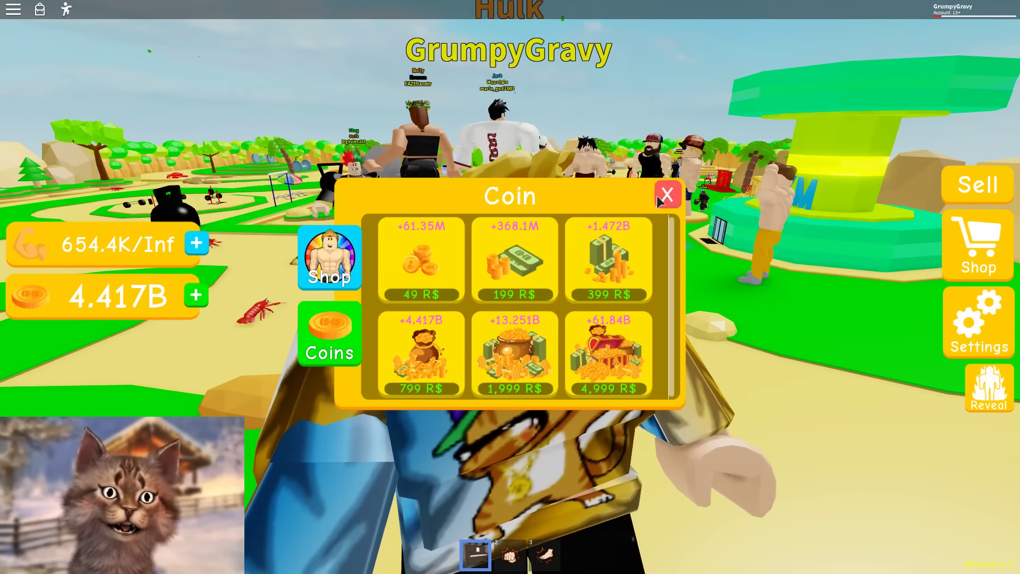
pyautogui.click(668, 194)
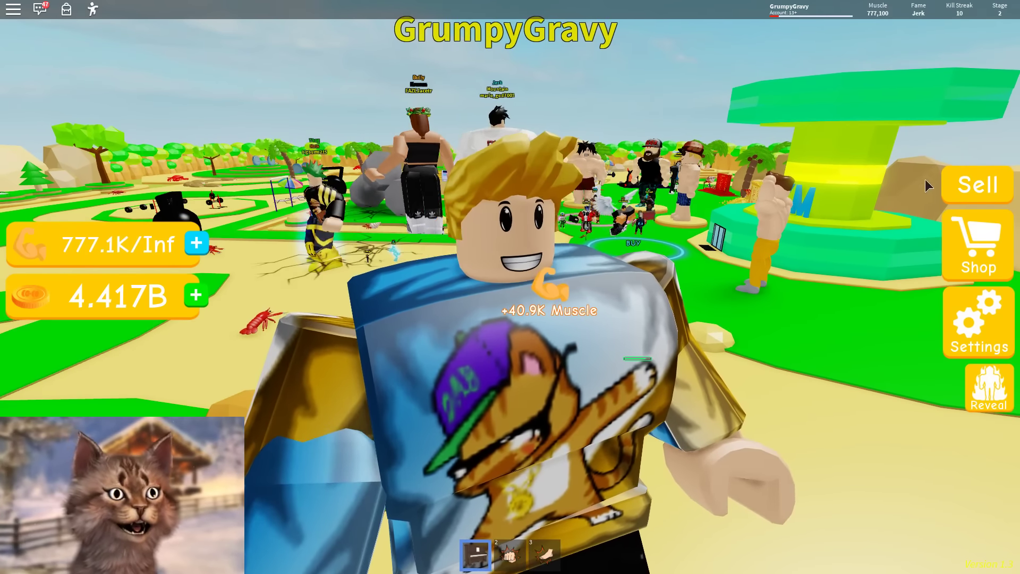
# Step: Sell muscle for cash and lift the Piano a few times
pyautogui.click(977, 184)
pyautogui.click(771, 217)
pyautogui.click(772, 217)
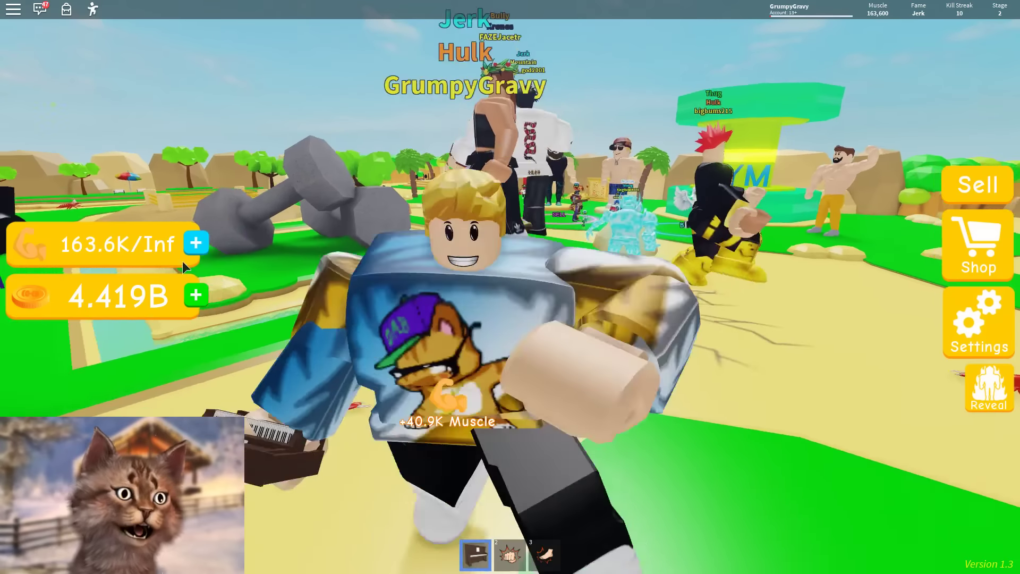
pyautogui.click(183, 261)
# Step: Purchase the 199 R$ coin pack, bringing coins to 5.891B
pyautogui.click(197, 295)
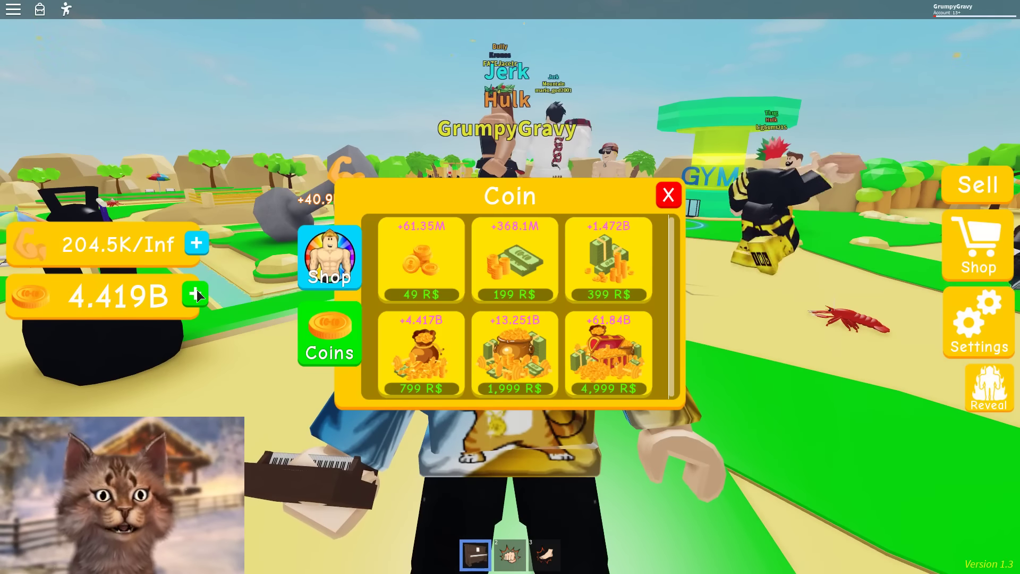
pyautogui.click(493, 294)
pyautogui.click(485, 322)
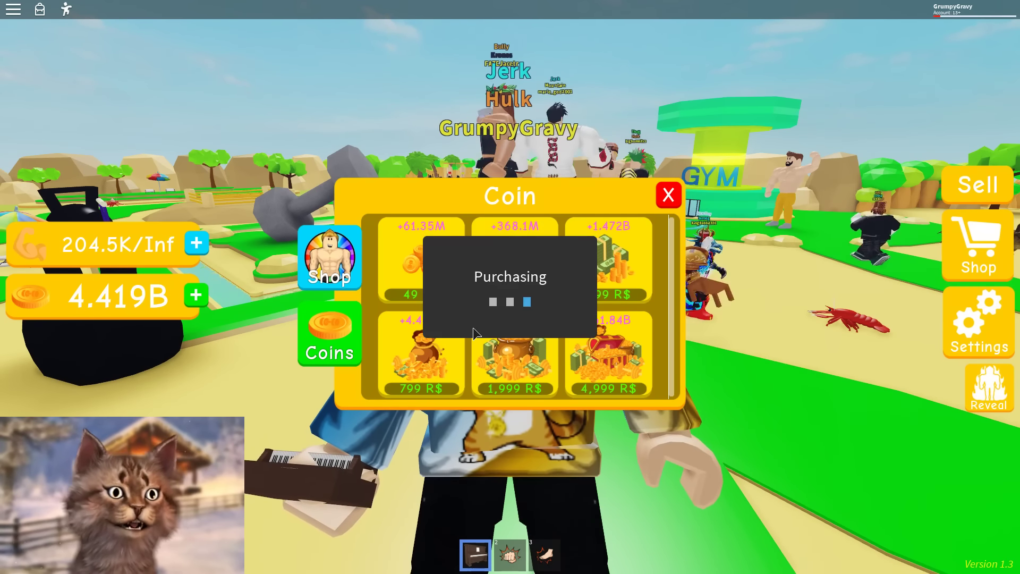
pyautogui.click(499, 331)
pyautogui.click(668, 196)
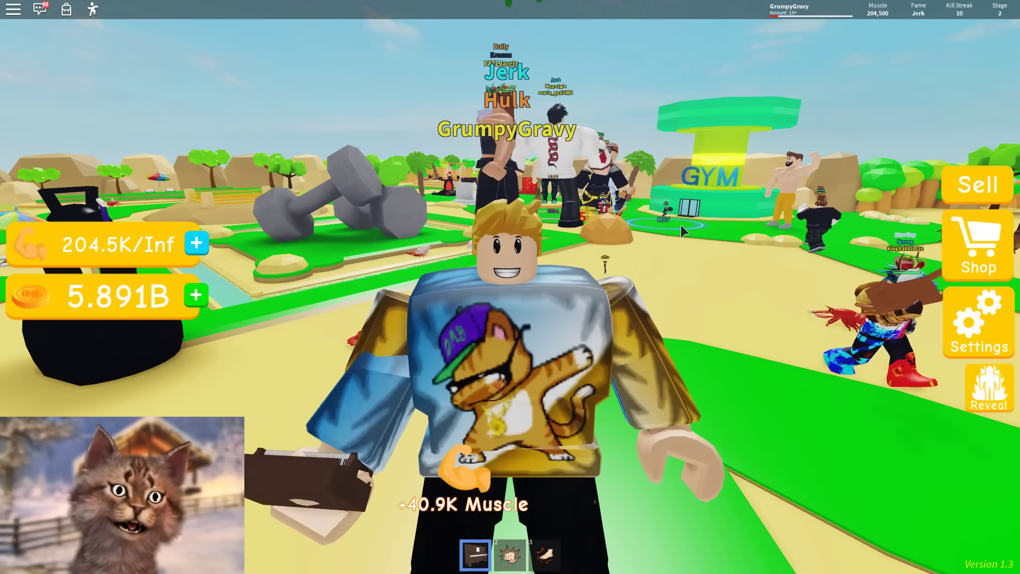
# Step: Walk to the gym shop and buy the Stage 3 Body Alter, resetting muscle and coins to zero
pyautogui.press('w')
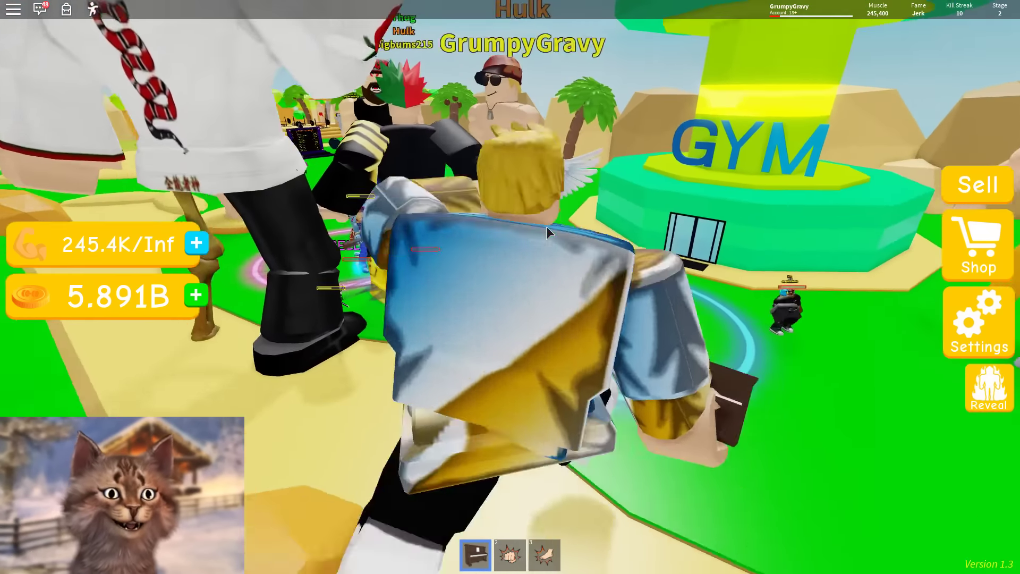
pyautogui.click(978, 248)
pyautogui.click(630, 312)
pyautogui.click(500, 249)
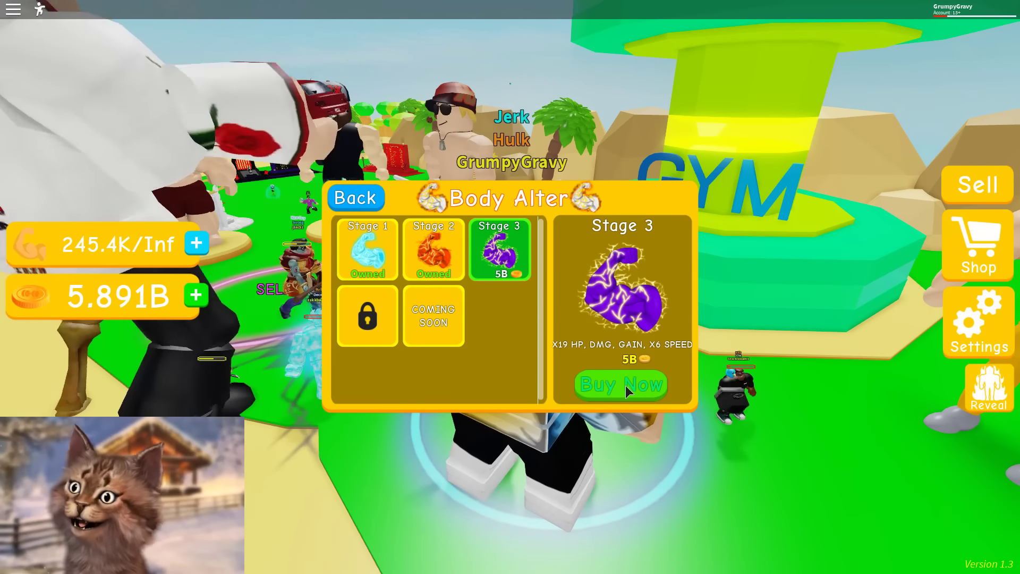
pyautogui.click(663, 388)
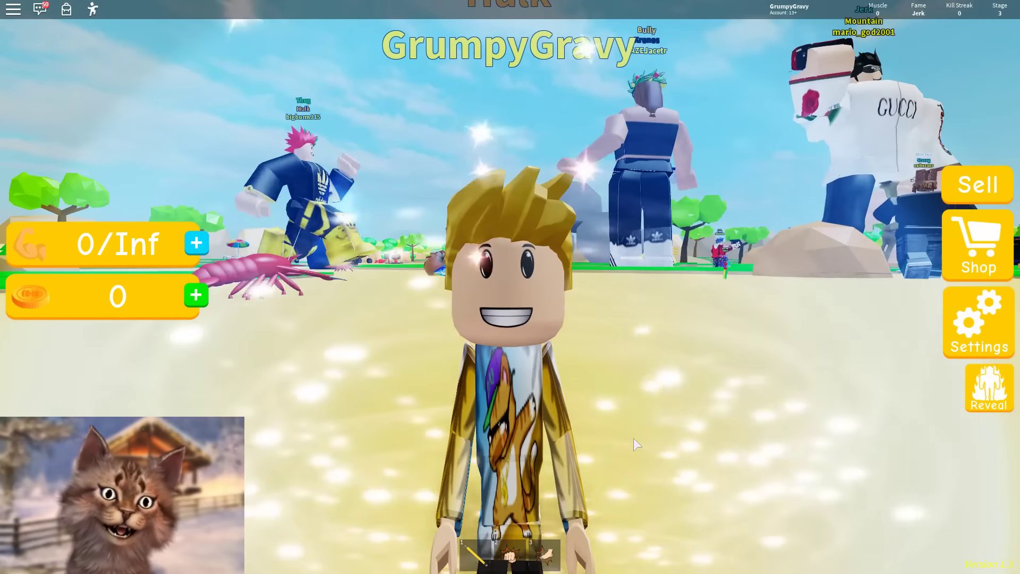
# Step: Run the avatar across the map into the BUY circle by the gym, checking the leaderboard on the way
pyautogui.press('w')
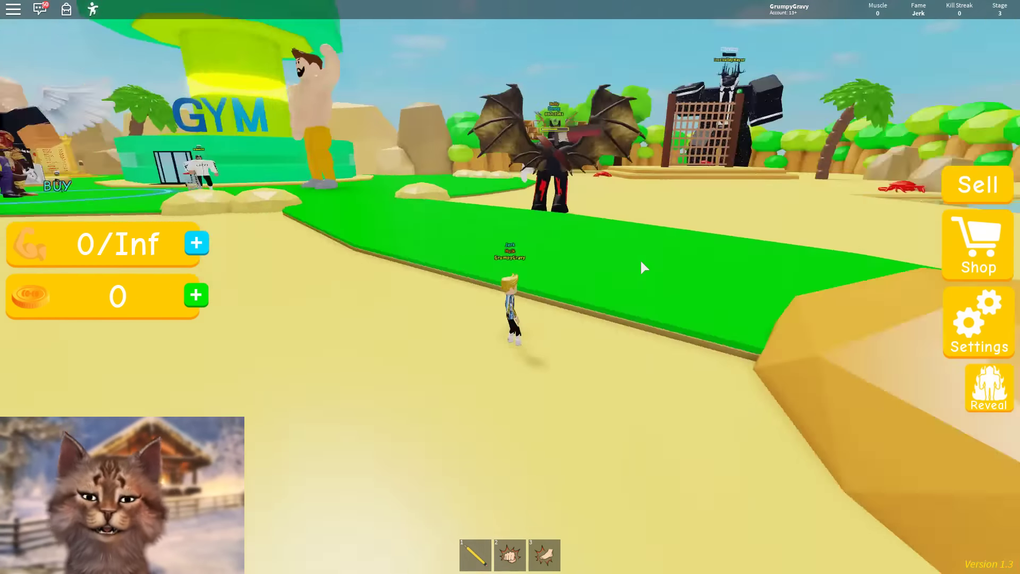
pyautogui.press('w')
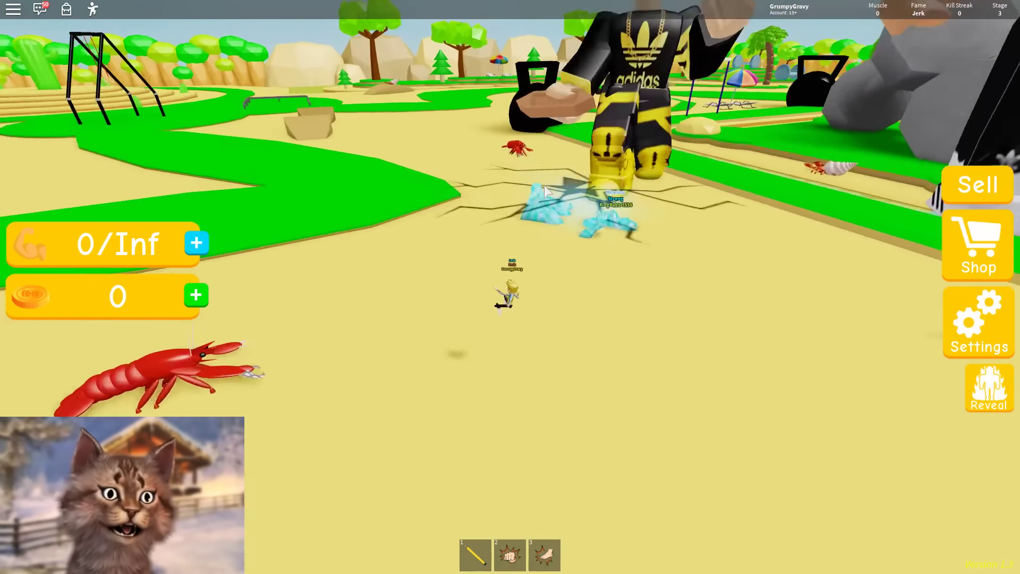
pyautogui.press('w')
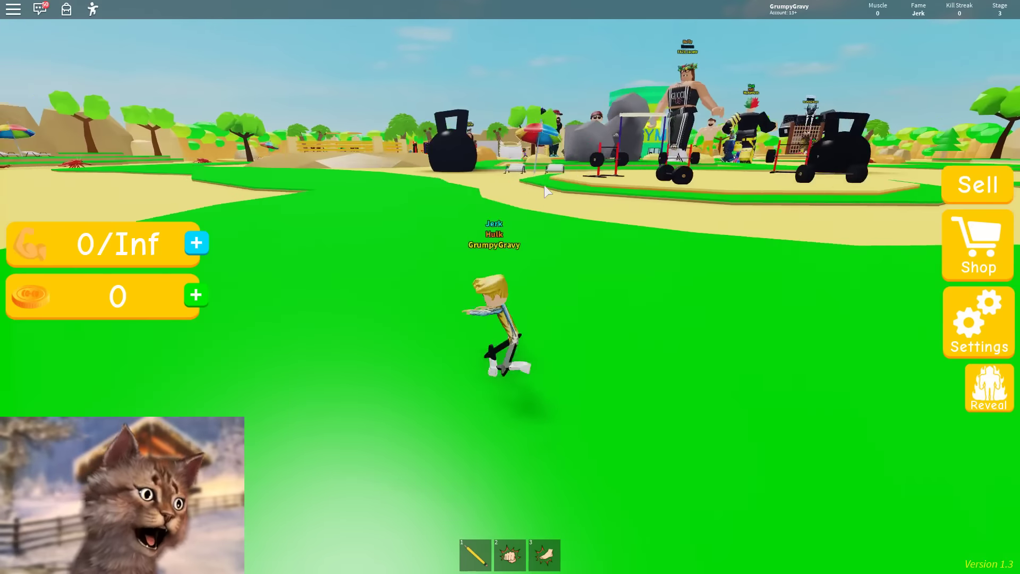
pyautogui.press('w')
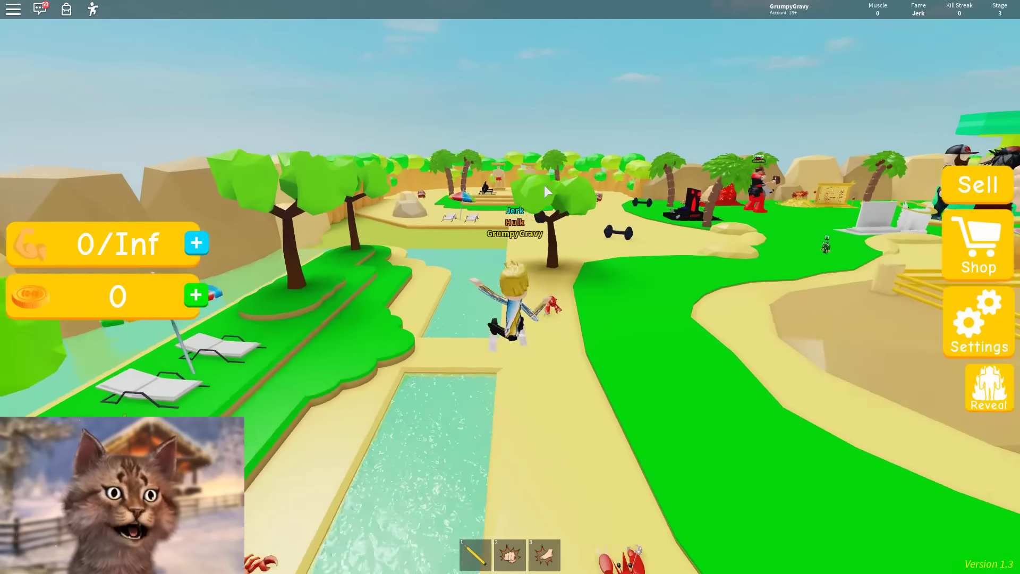
pyautogui.press('w')
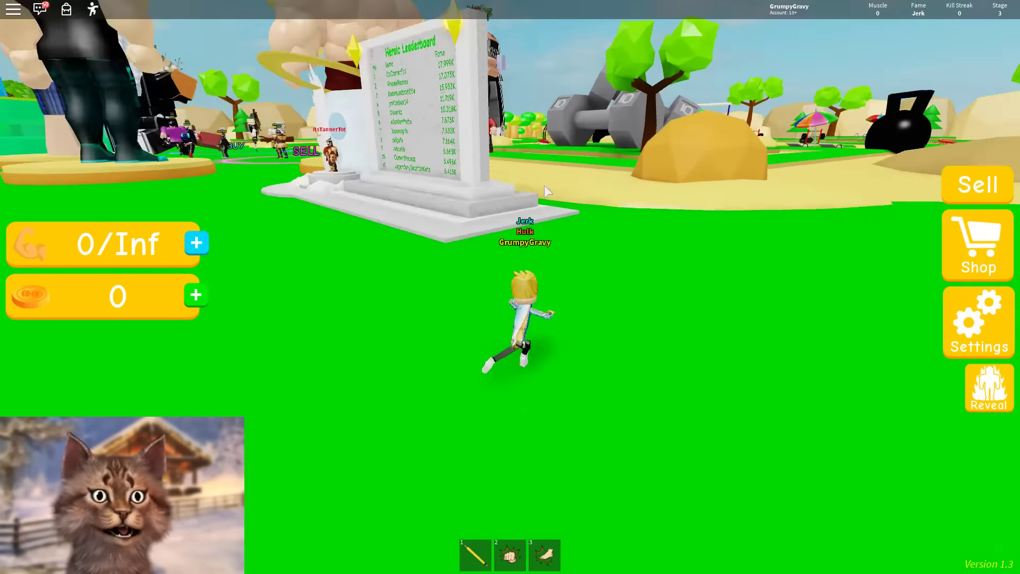
pyautogui.press('Tab')
pyautogui.press('w')
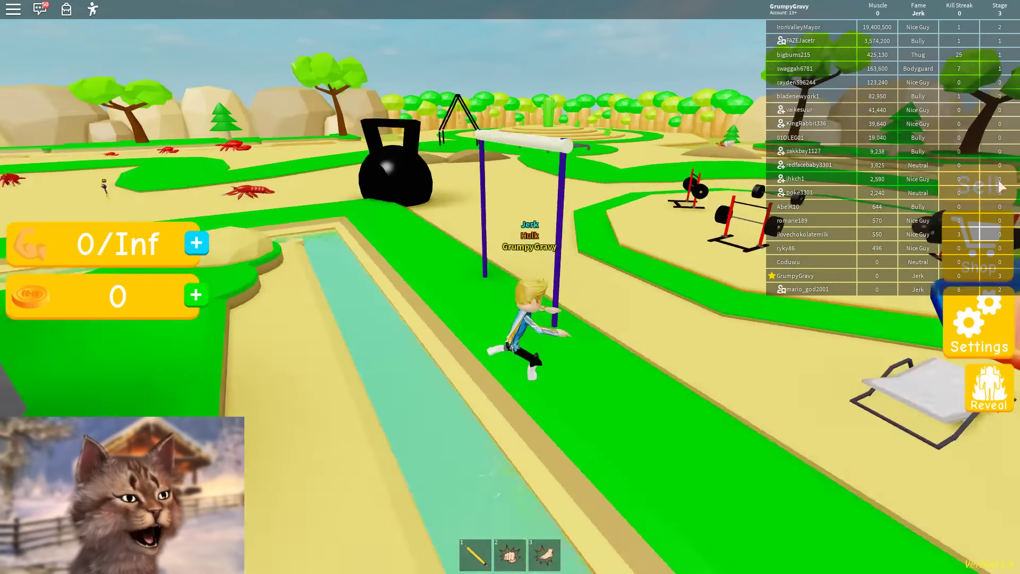
pyautogui.press('w')
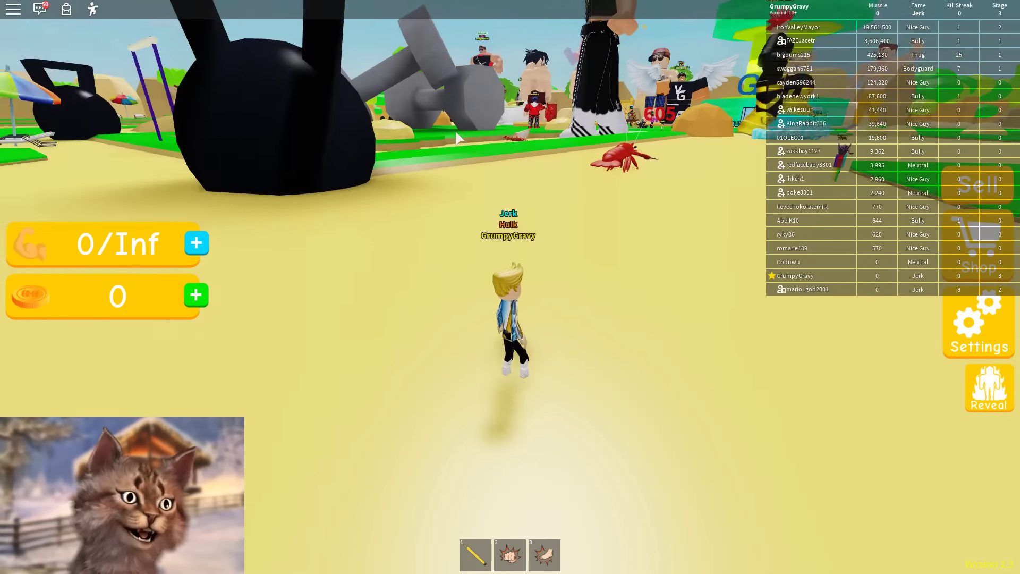
pyautogui.press('w')
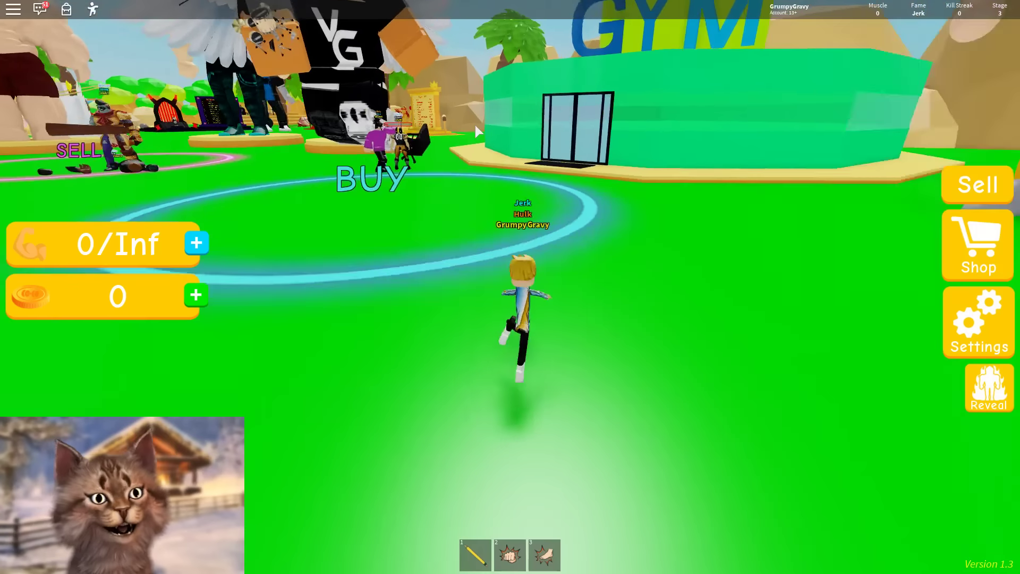
# Step: View the 125B Stage 4 Body Alter upgrade, then back out and close the shop
pyautogui.click(624, 303)
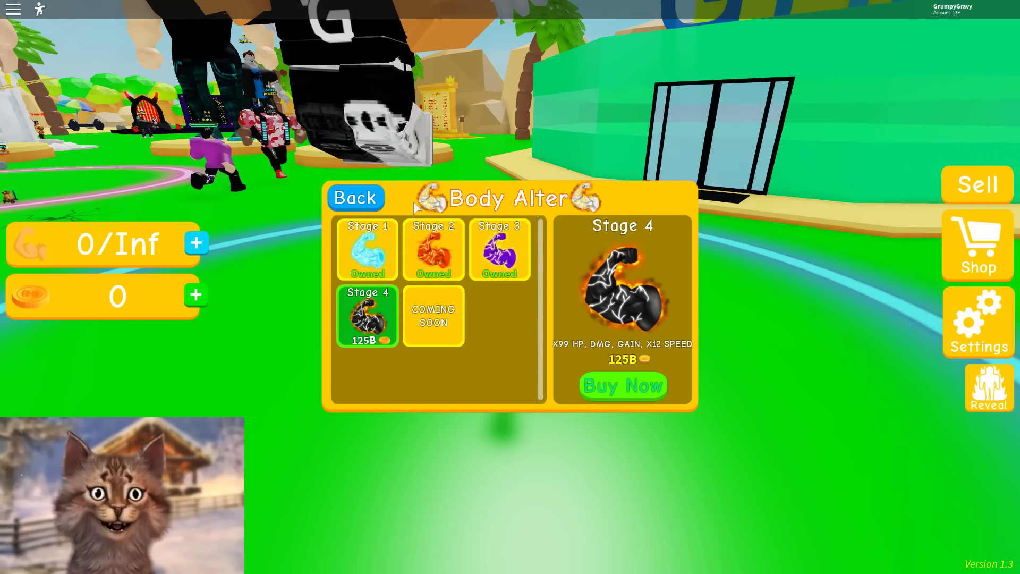
pyautogui.click(353, 196)
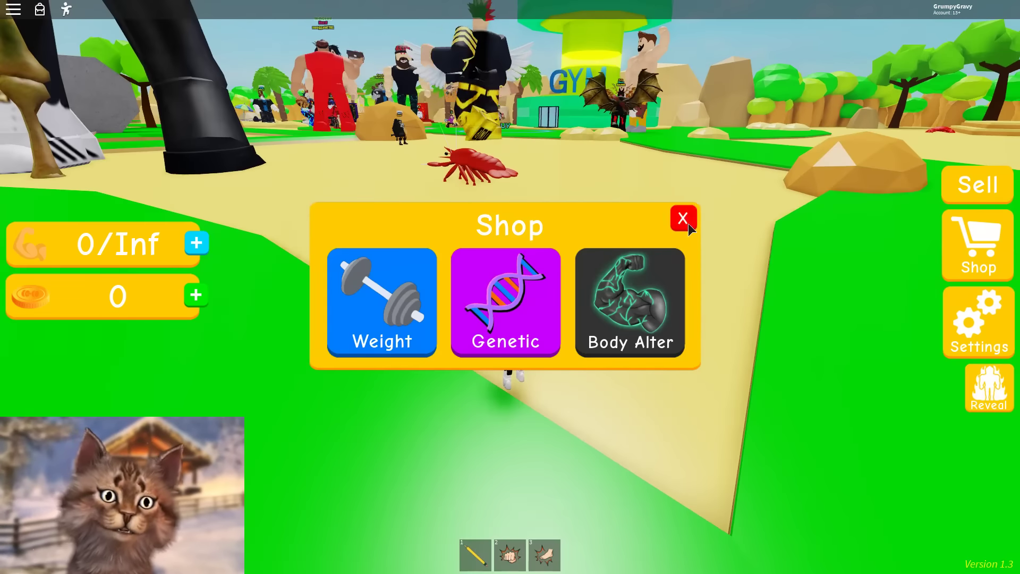
pyautogui.click(685, 221)
# Step: Lift the weight at 38 muscle per lift and head toward the sell circle
pyautogui.click(625, 185)
pyautogui.click(625, 183)
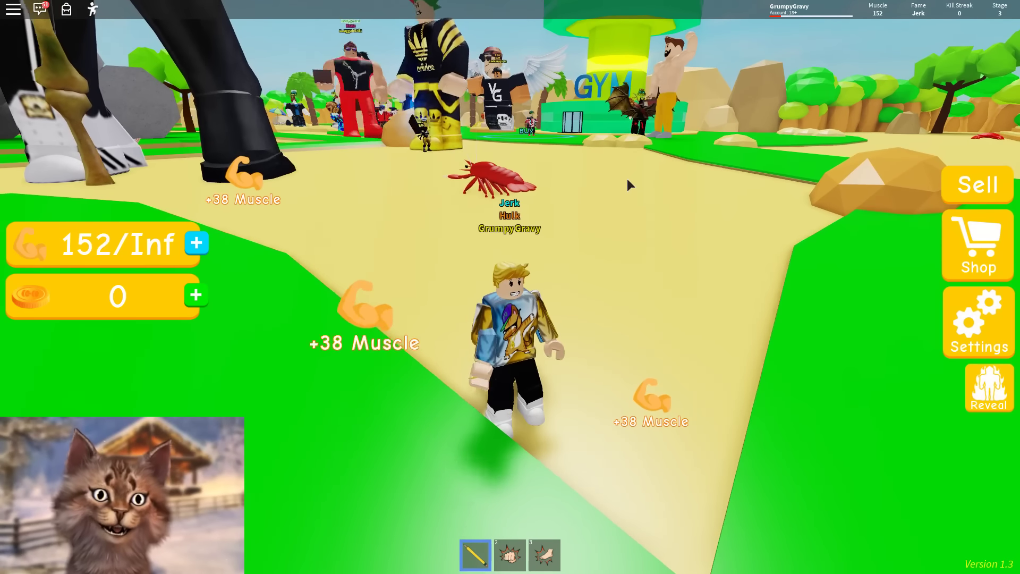
pyautogui.click(627, 178)
pyautogui.press('w')
# Step: Sell the built-up muscle for cash and lift a couple more times
pyautogui.click(627, 179)
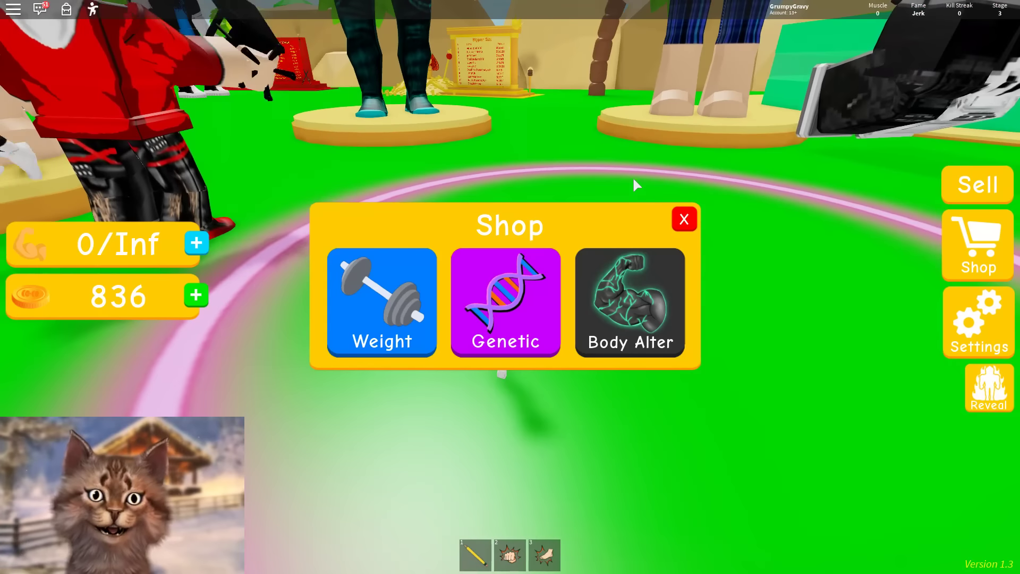
pyautogui.click(683, 220)
pyautogui.click(687, 212)
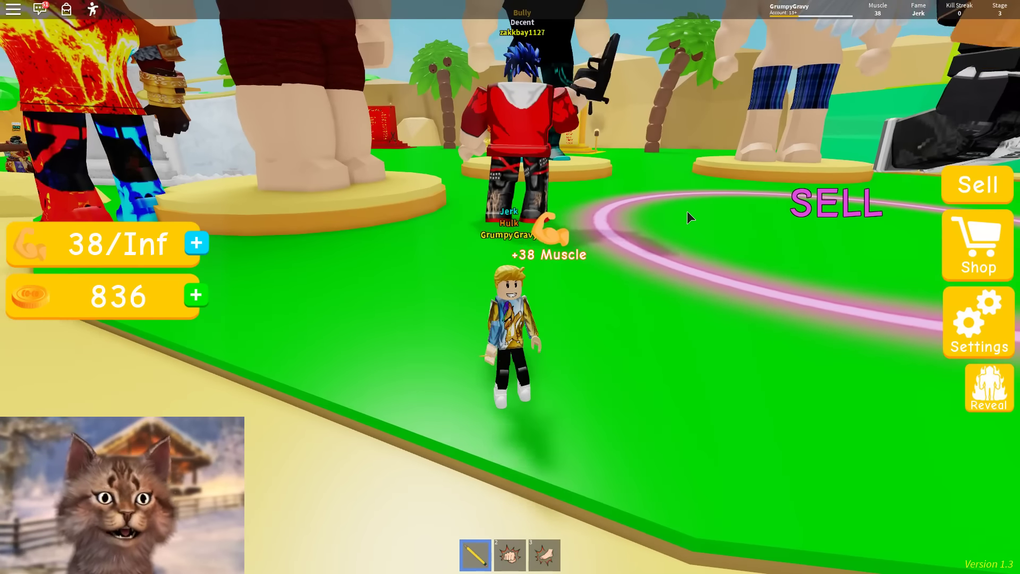
pyautogui.click(686, 211)
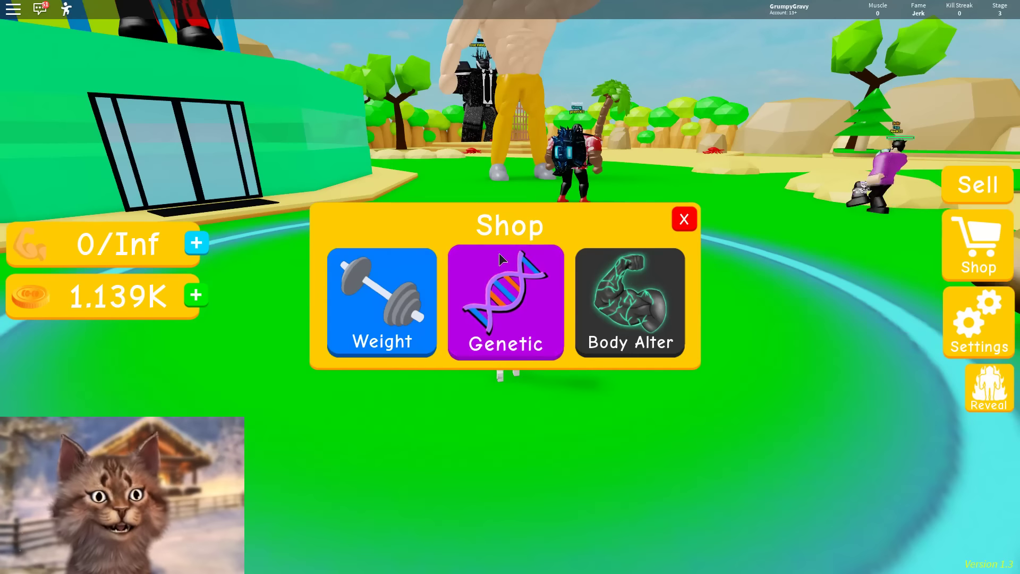
# Step: Buy and equip the Bucket weight from the weight store, then close the shop
pyautogui.click(382, 302)
pyautogui.scroll(3, 460, 310)
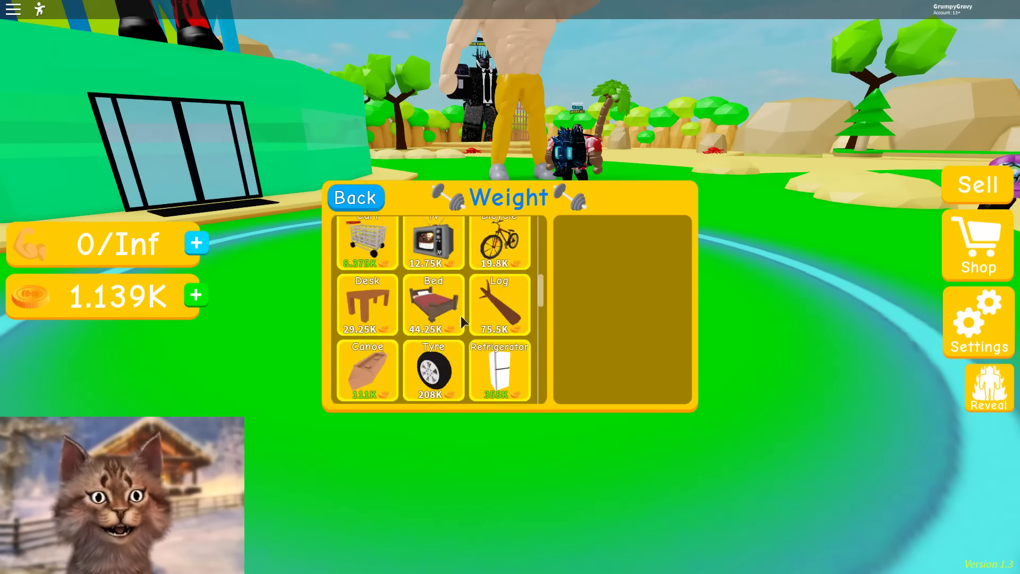
pyautogui.scroll(3, 460, 309)
pyautogui.scroll(-2, 454, 303)
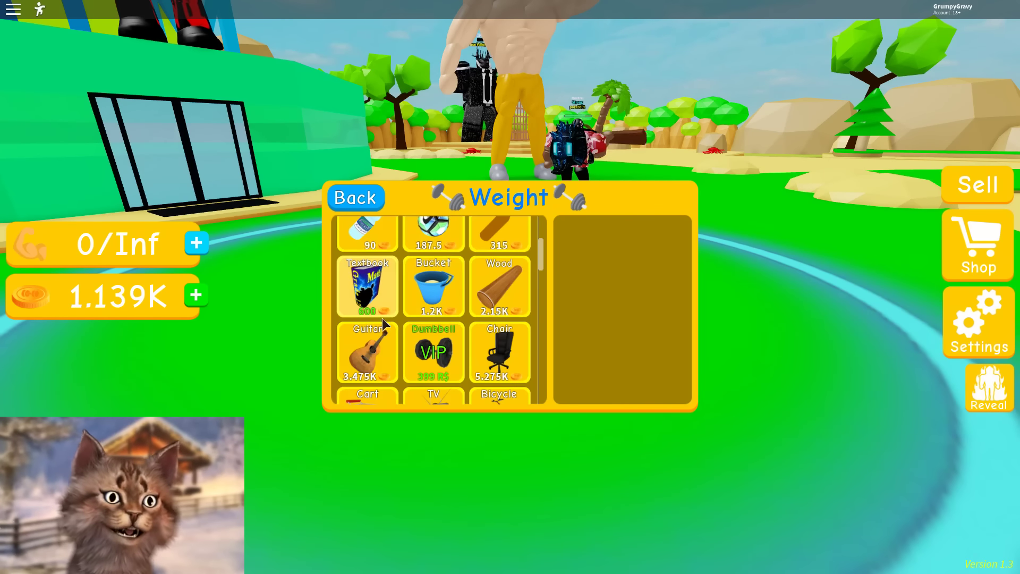
pyautogui.click(356, 199)
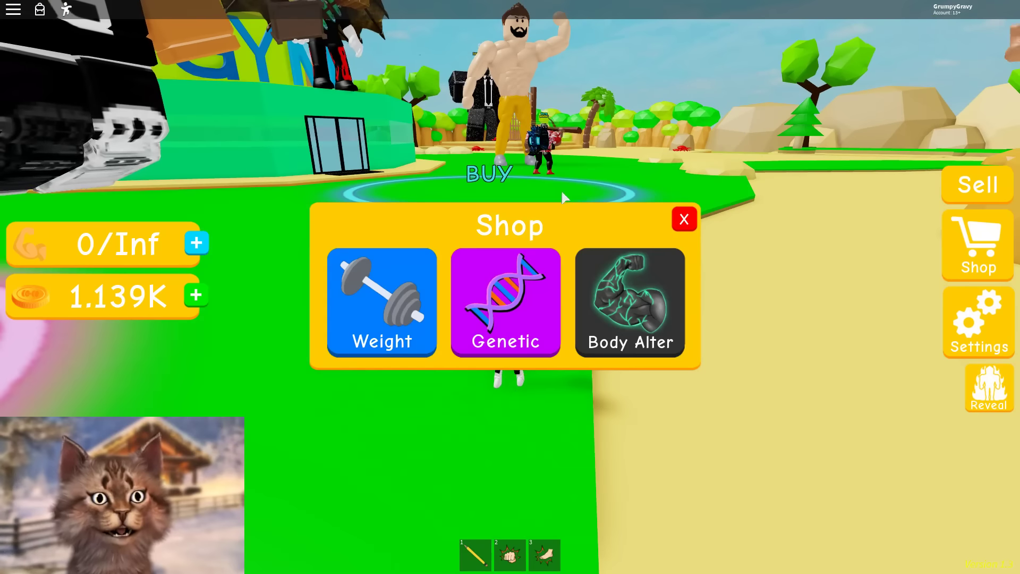
pyautogui.click(681, 220)
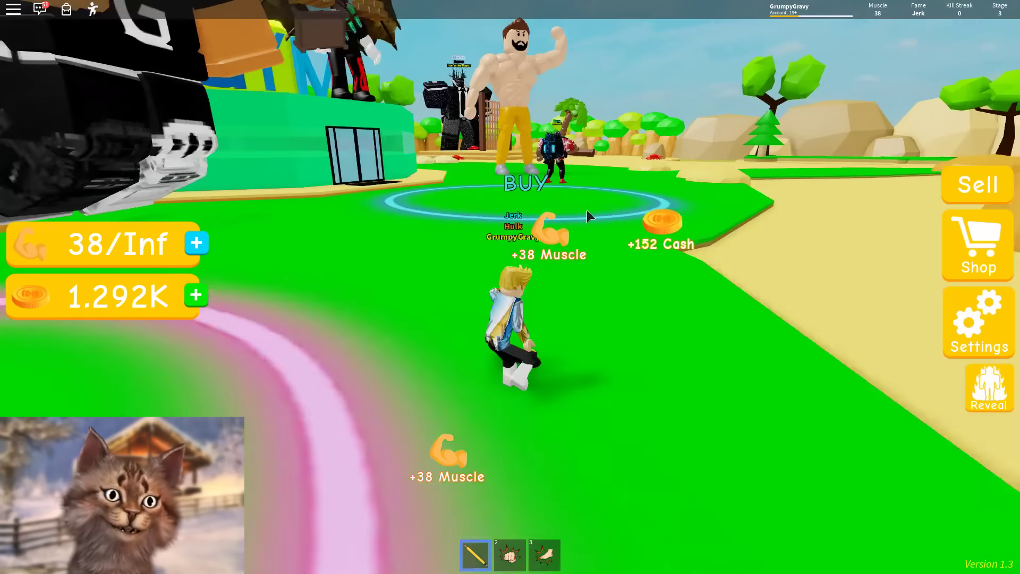
# Step: Reopen the shop after selling and go to the Body Alter upgrades list
pyautogui.click(979, 243)
pyautogui.click(407, 295)
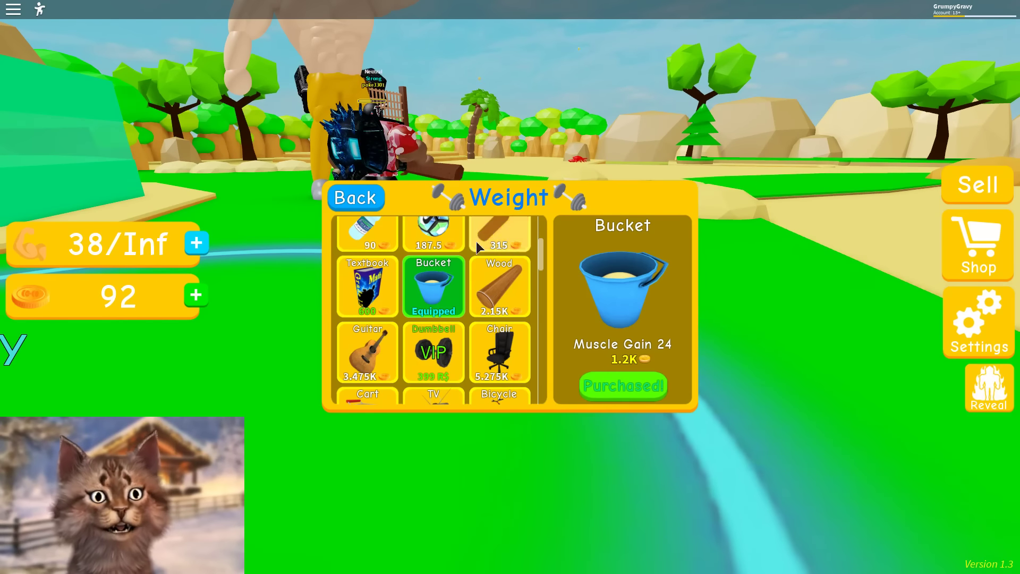
pyautogui.click(355, 198)
pyautogui.click(637, 302)
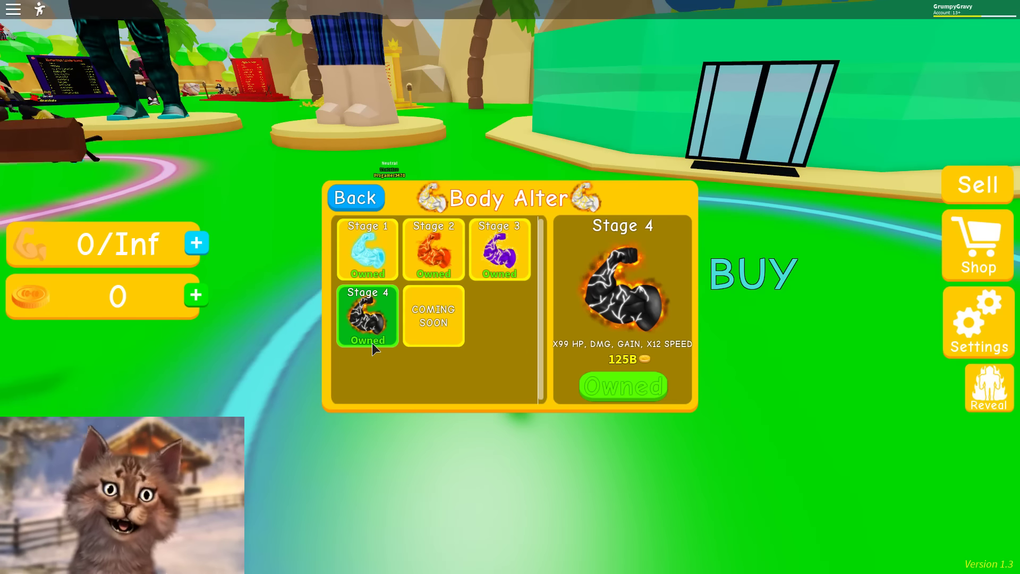
# Step: With Stage 4 bought for 125B, return to the shop menu and close it
pyautogui.click(355, 198)
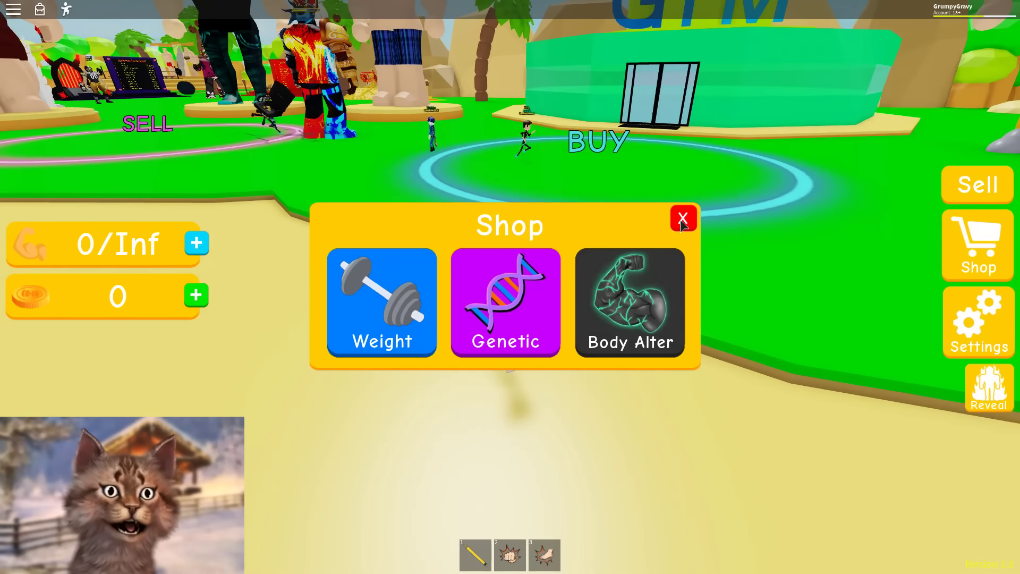
pyautogui.click(683, 218)
# Step: Lift repeatedly at 198 muscle per lift to build about 7.3K muscle
pyautogui.click(543, 259)
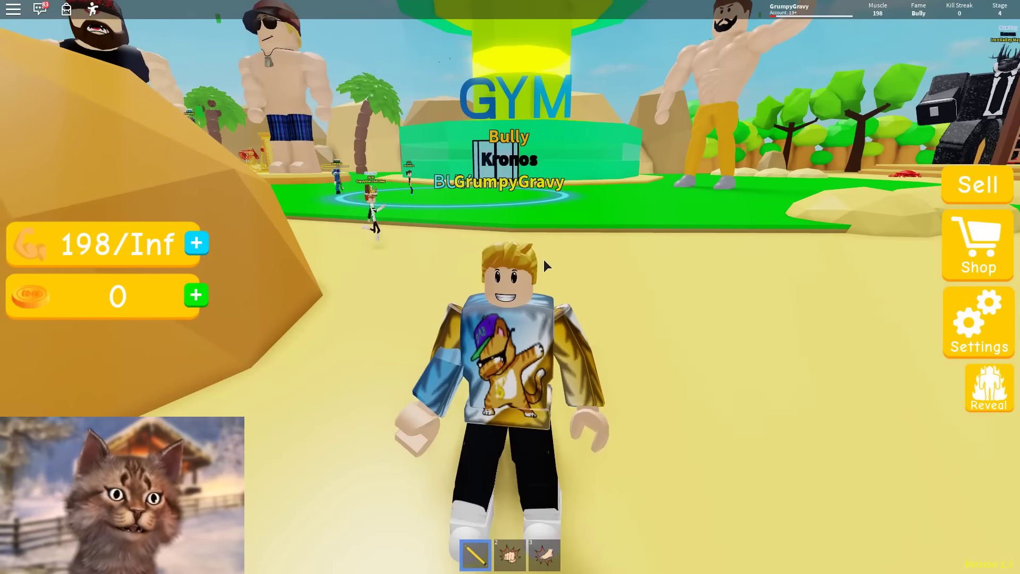
pyautogui.click(544, 259)
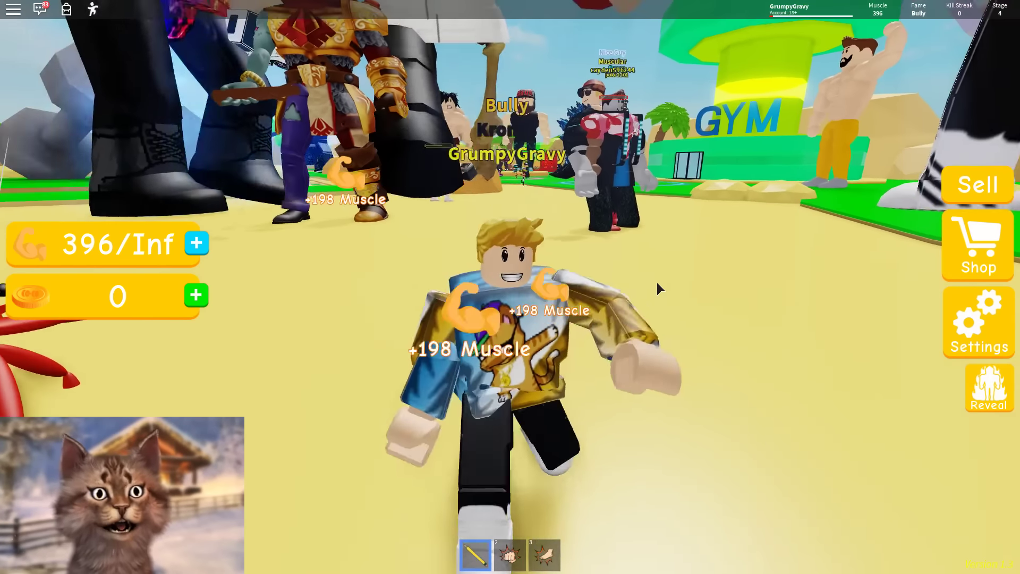
pyautogui.click(657, 282)
pyautogui.click(657, 282)
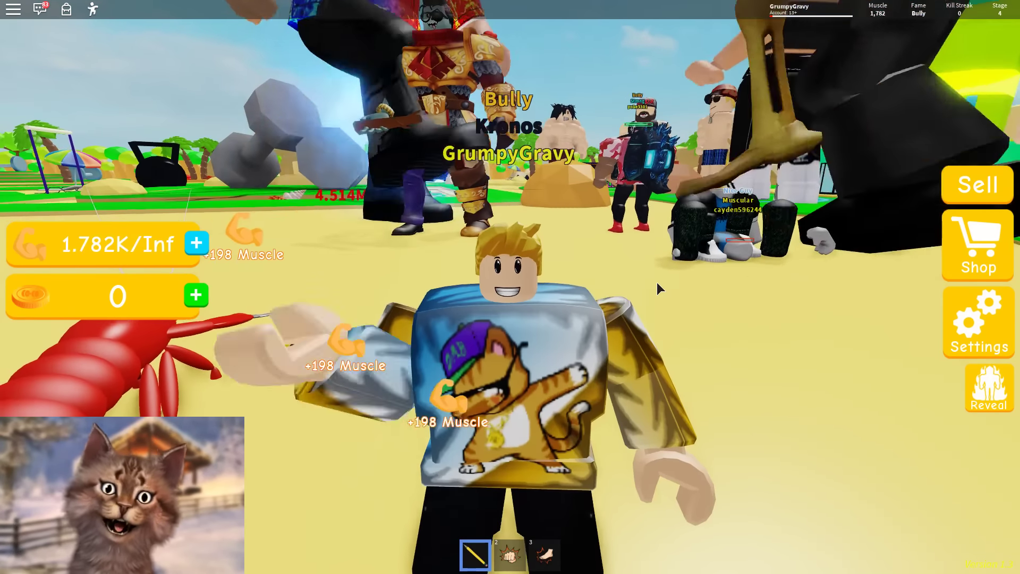
pyautogui.click(657, 282)
pyautogui.click(658, 282)
pyautogui.click(649, 303)
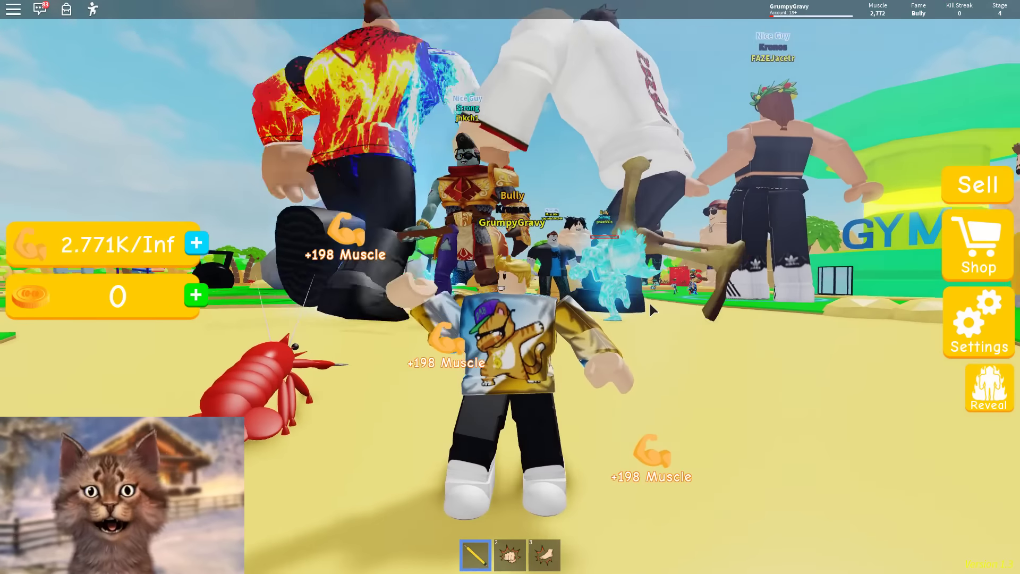
pyautogui.click(649, 303)
pyautogui.click(649, 304)
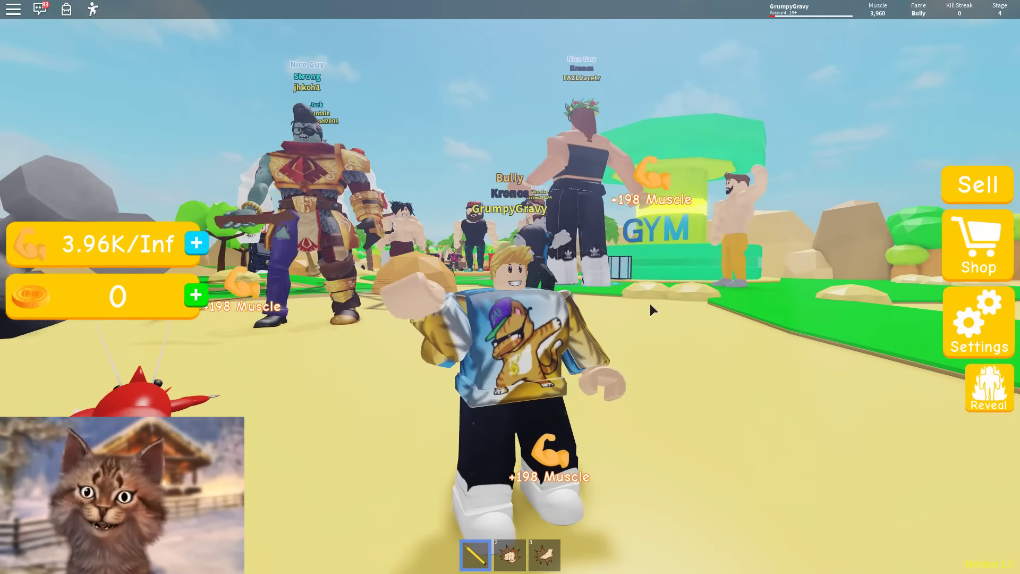
pyautogui.click(650, 304)
pyautogui.click(649, 304)
pyautogui.click(649, 303)
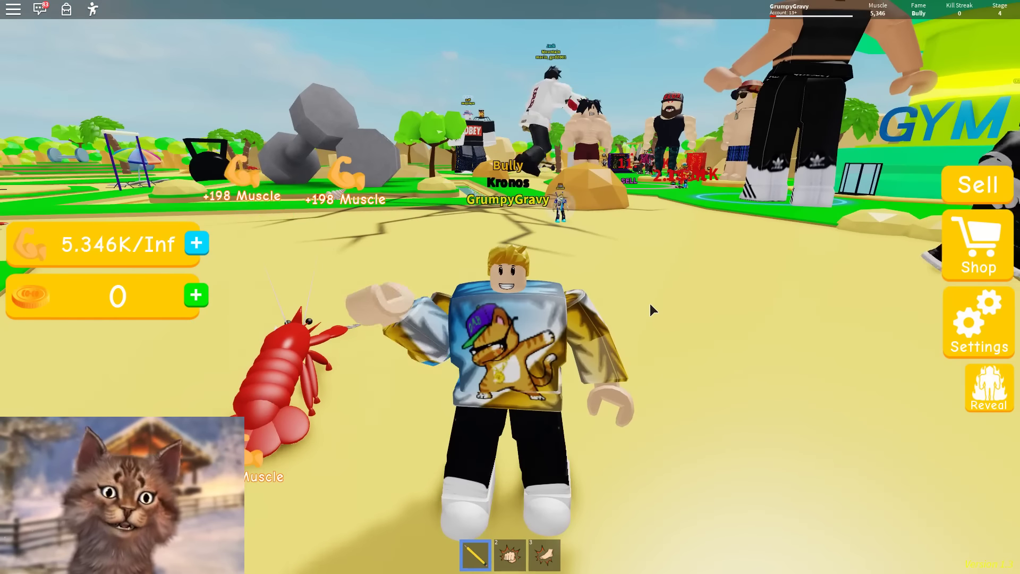
pyautogui.click(649, 304)
pyautogui.click(649, 303)
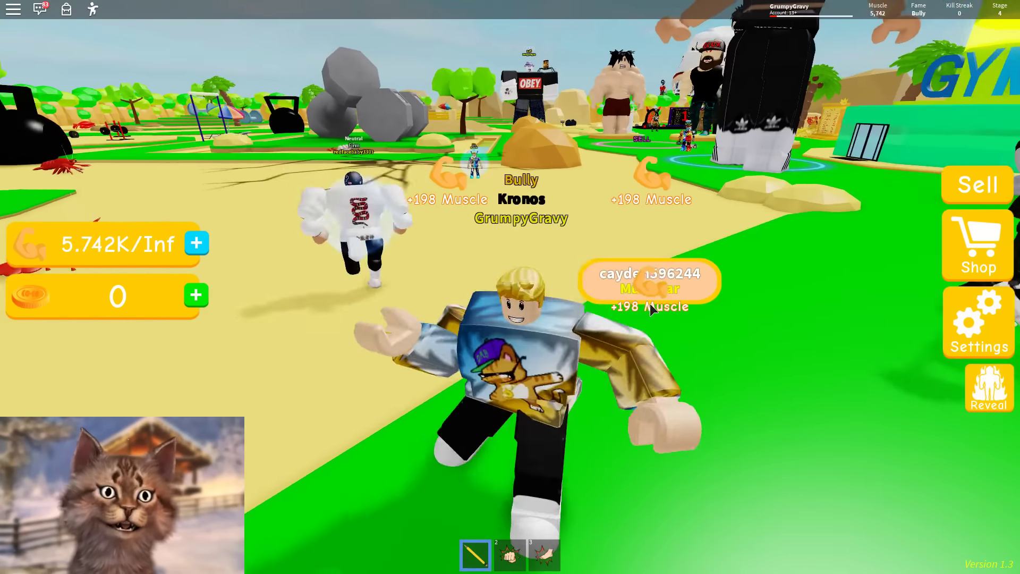
pyautogui.click(650, 303)
pyautogui.click(649, 303)
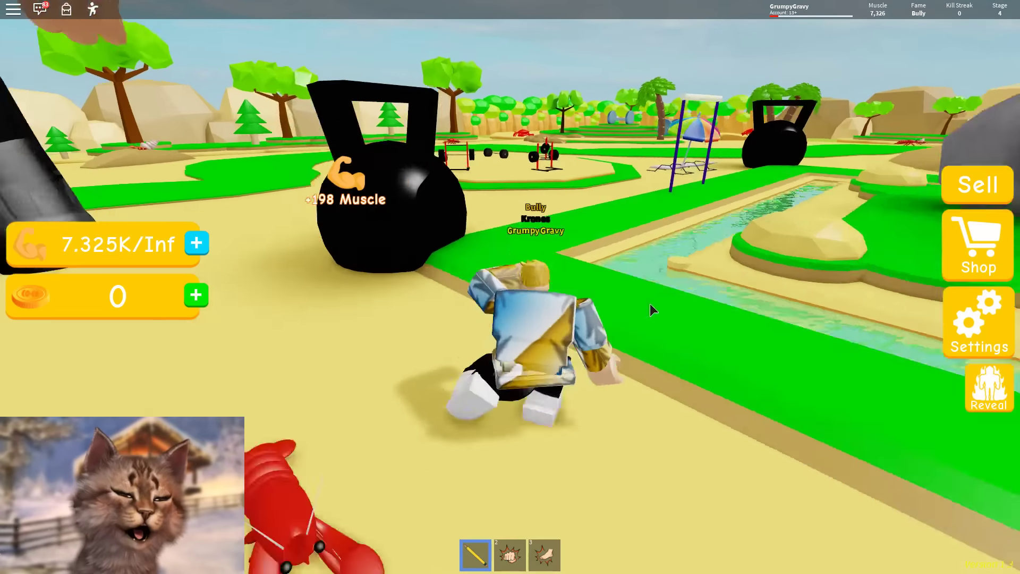
# Step: Run across the island into the SELL circle for 14.651K cash, then step into the BUY circle
pyautogui.press('w')
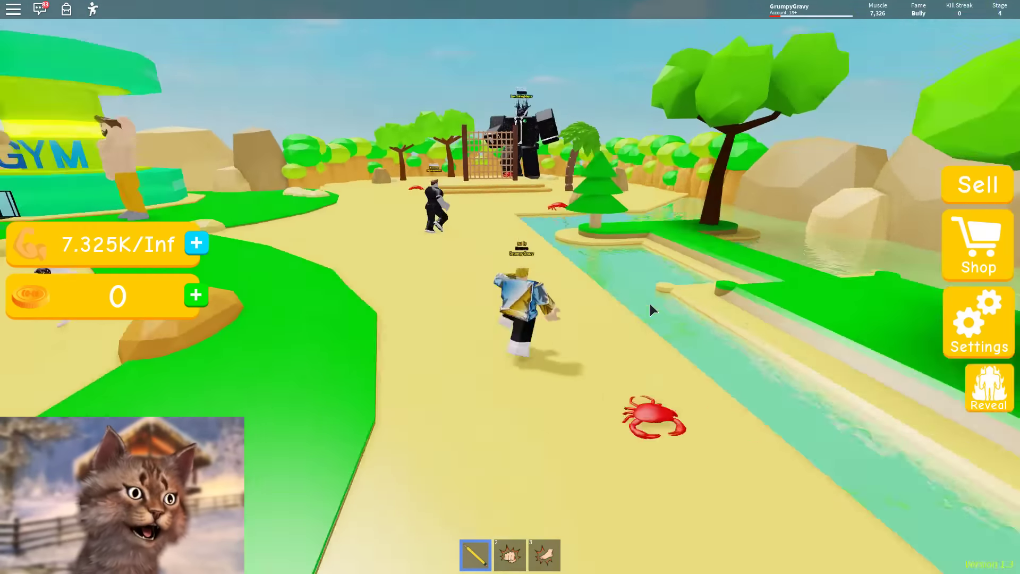
pyautogui.press('w')
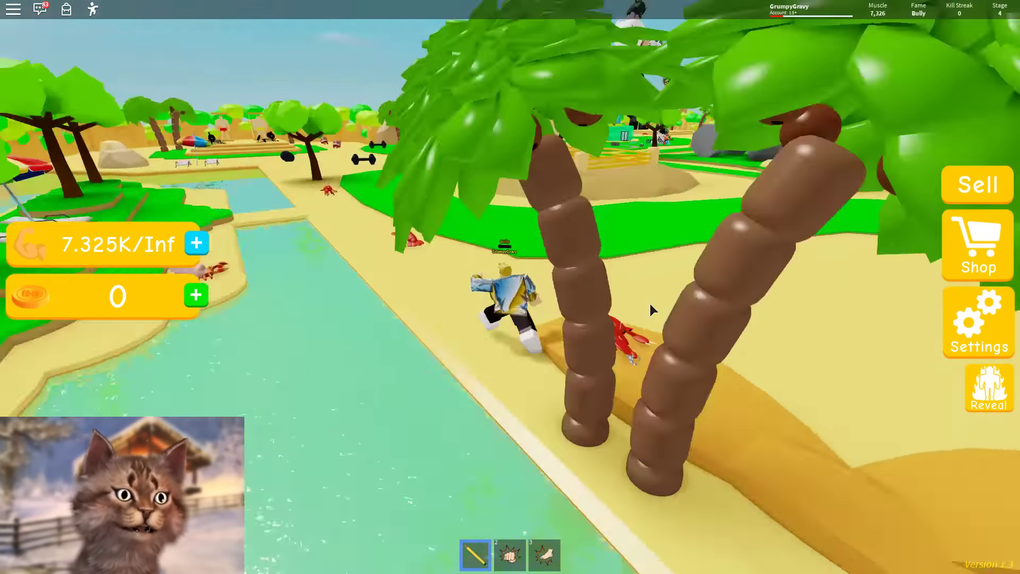
pyautogui.press('space')
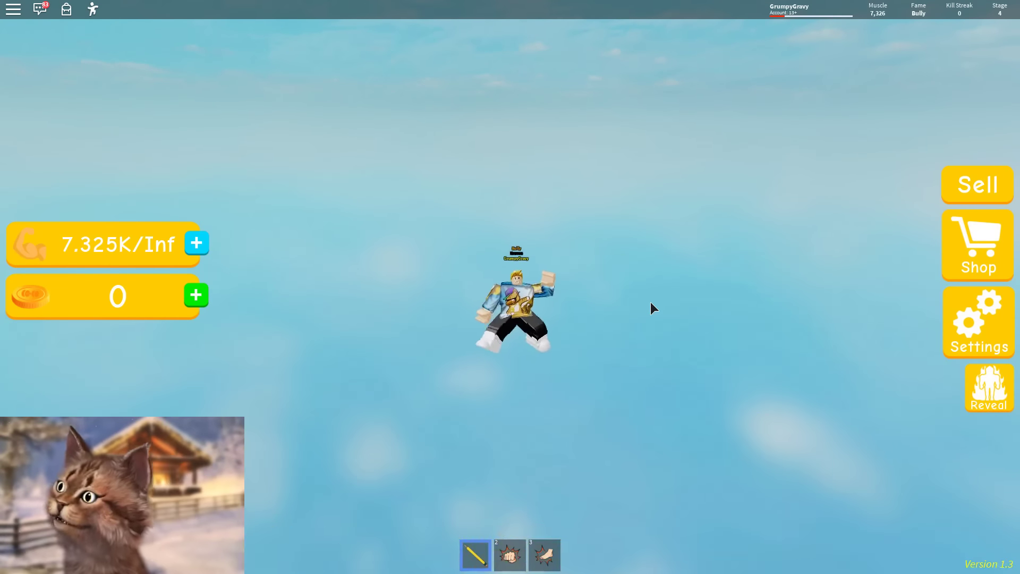
pyautogui.press('w')
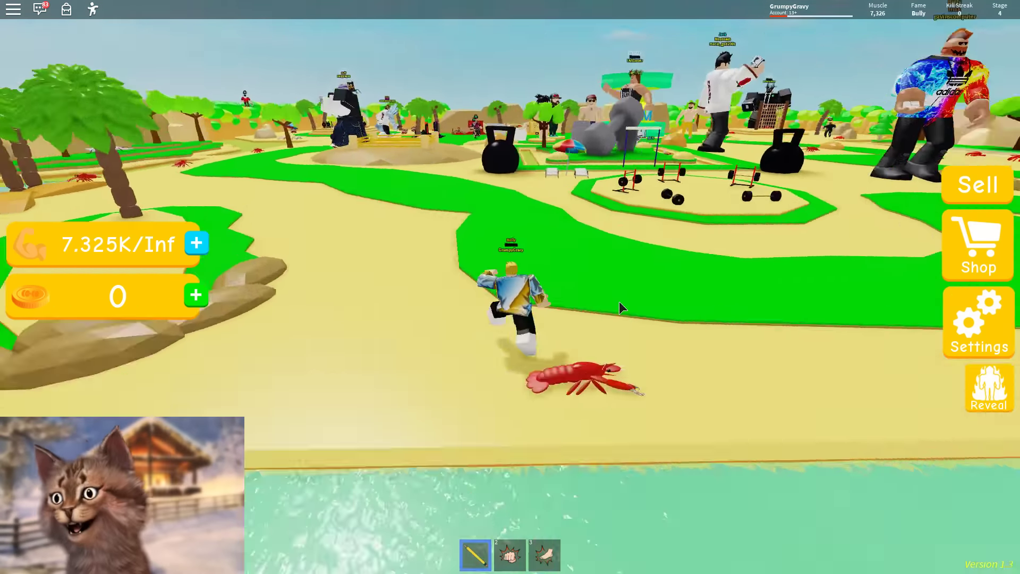
pyautogui.press('w')
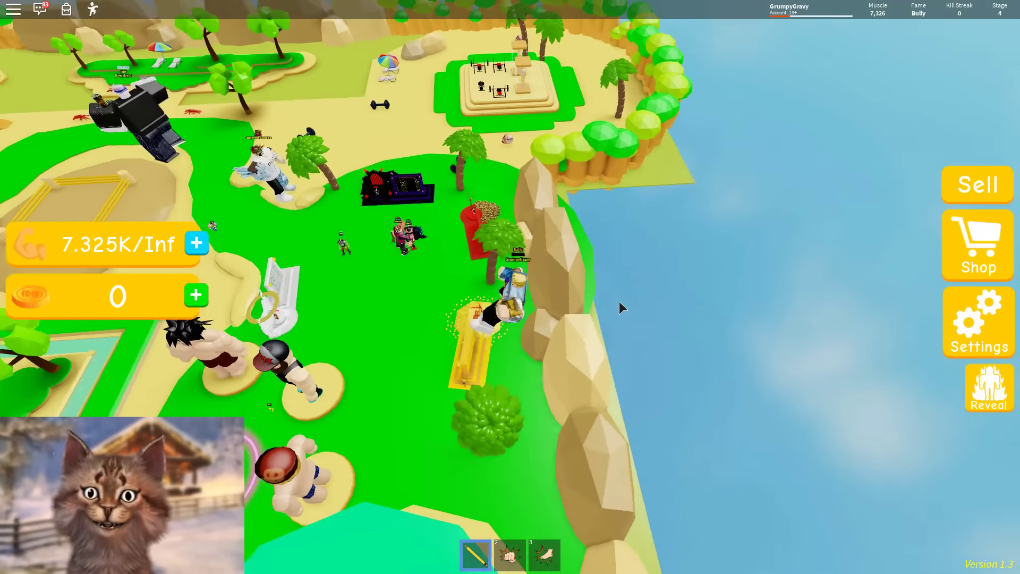
pyautogui.press('w')
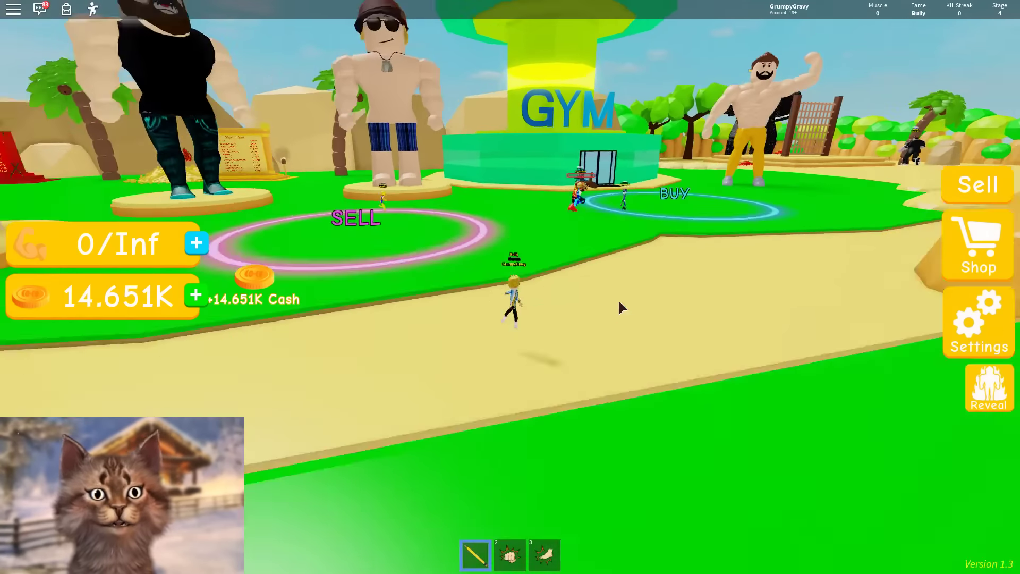
pyautogui.press('w')
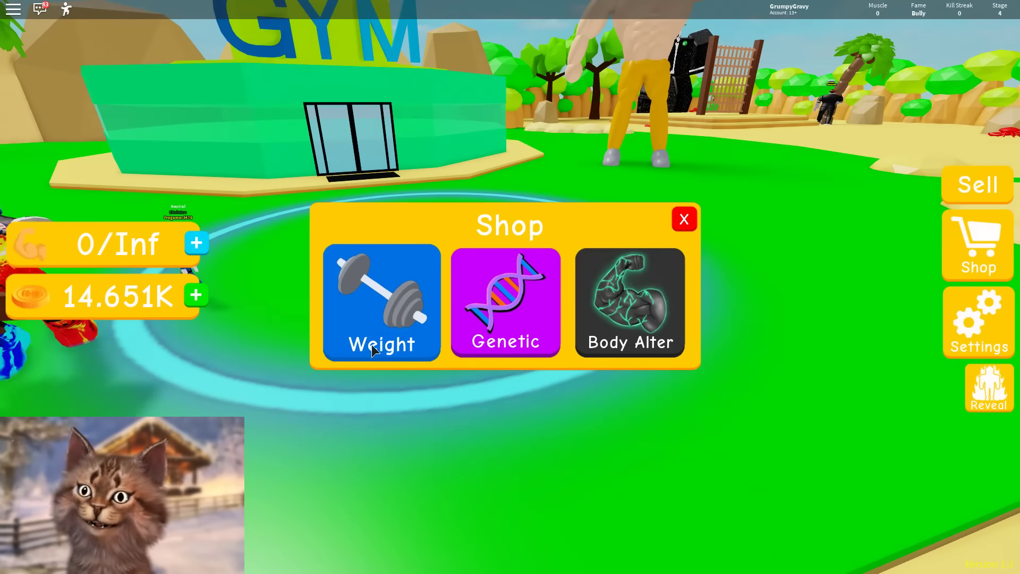
# Step: Buy and equip the TV weight (Muscle Gain 110) for 12.75K, leaving 1.901K coins
pyautogui.click(372, 344)
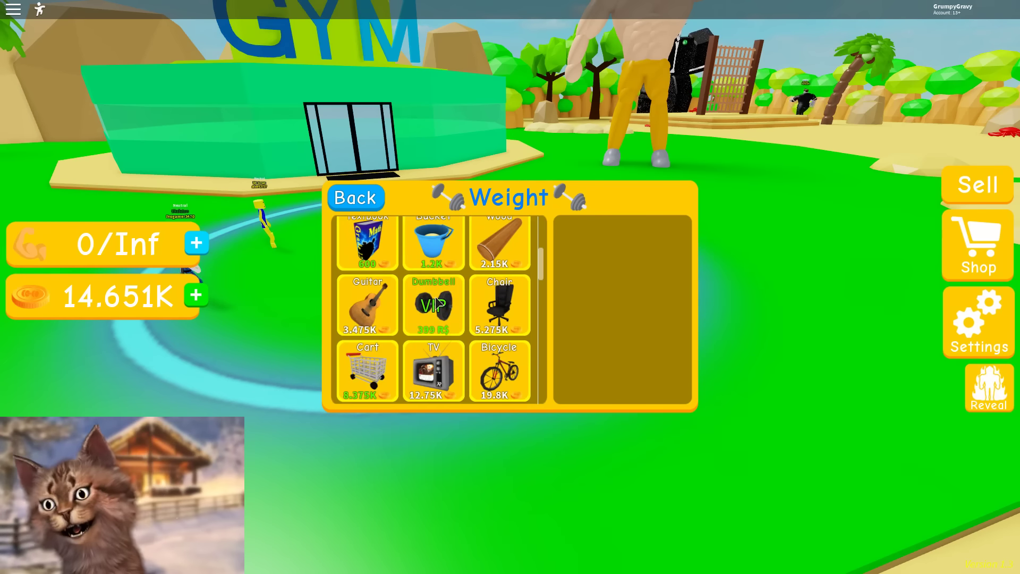
pyautogui.scroll(2, 427, 317)
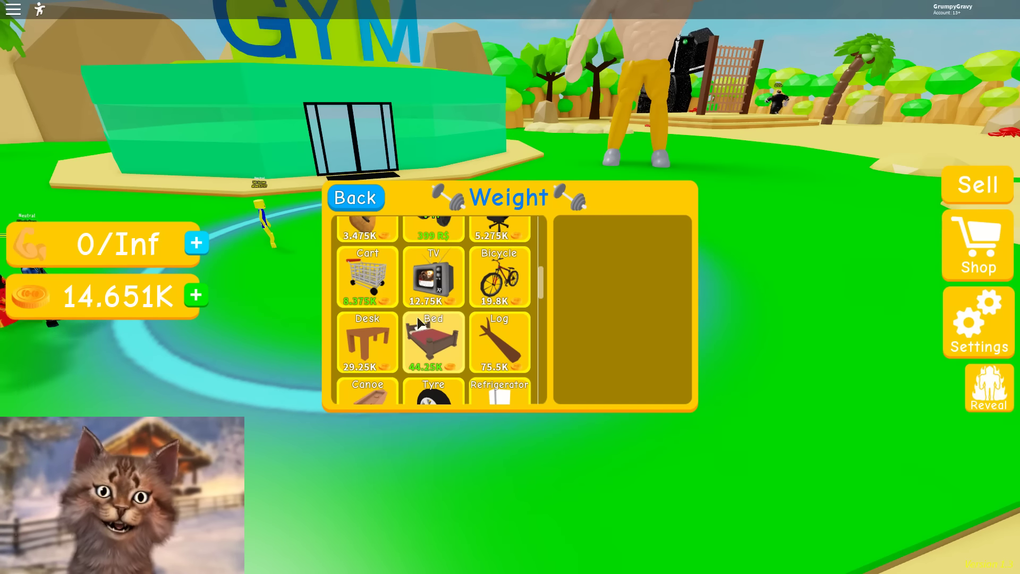
pyautogui.click(630, 397)
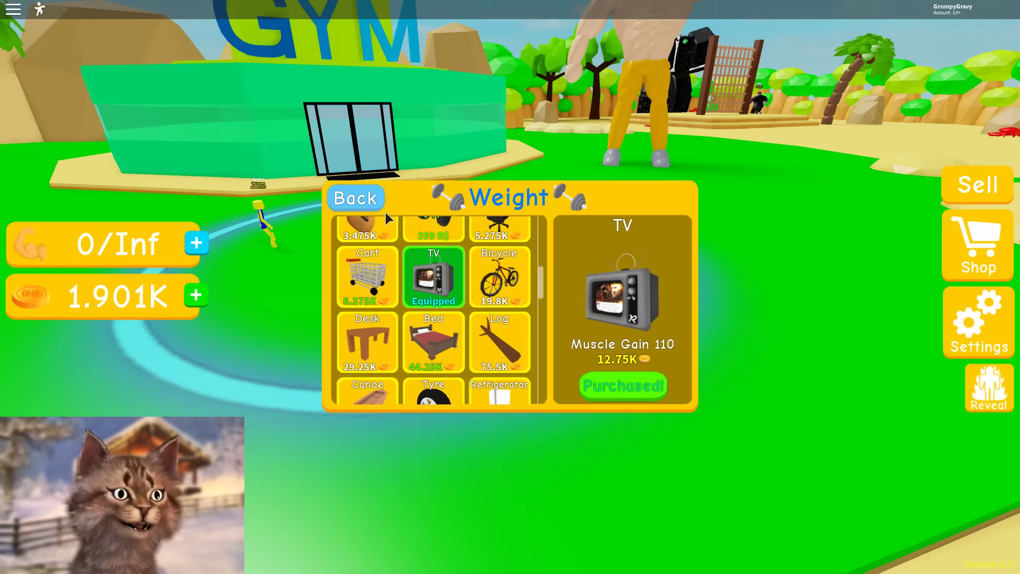
pyautogui.click(355, 198)
pyautogui.click(682, 218)
pyautogui.scroll(5, 655, 236)
# Step: Lift the TV repeatedly to build muscle
pyautogui.click(655, 237)
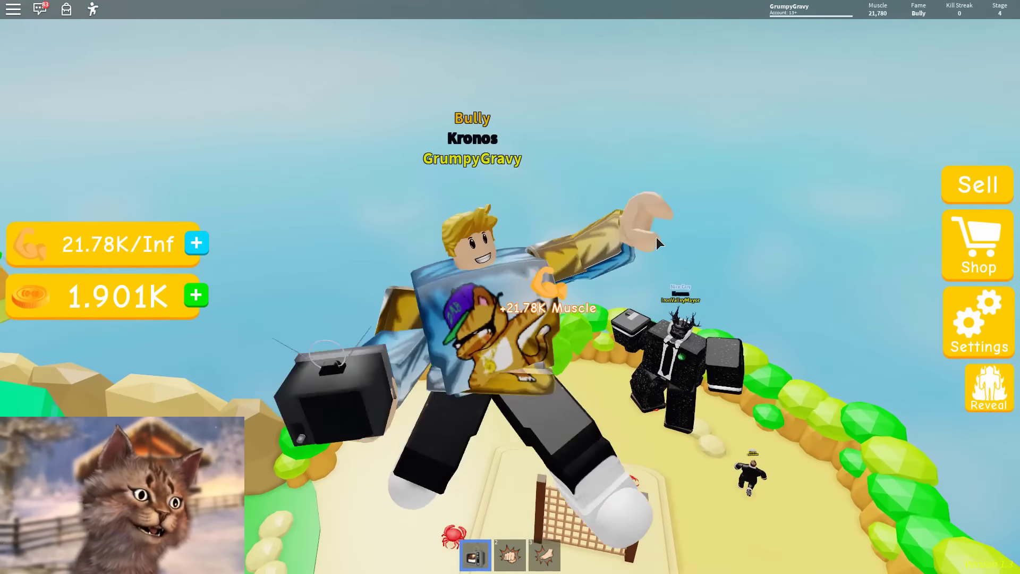
pyautogui.click(656, 237)
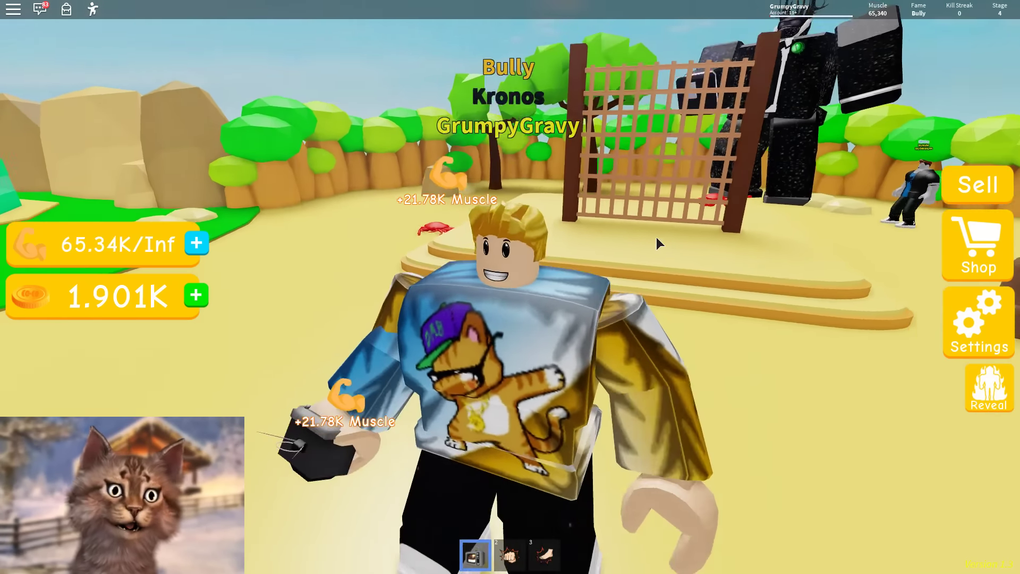
pyautogui.click(656, 236)
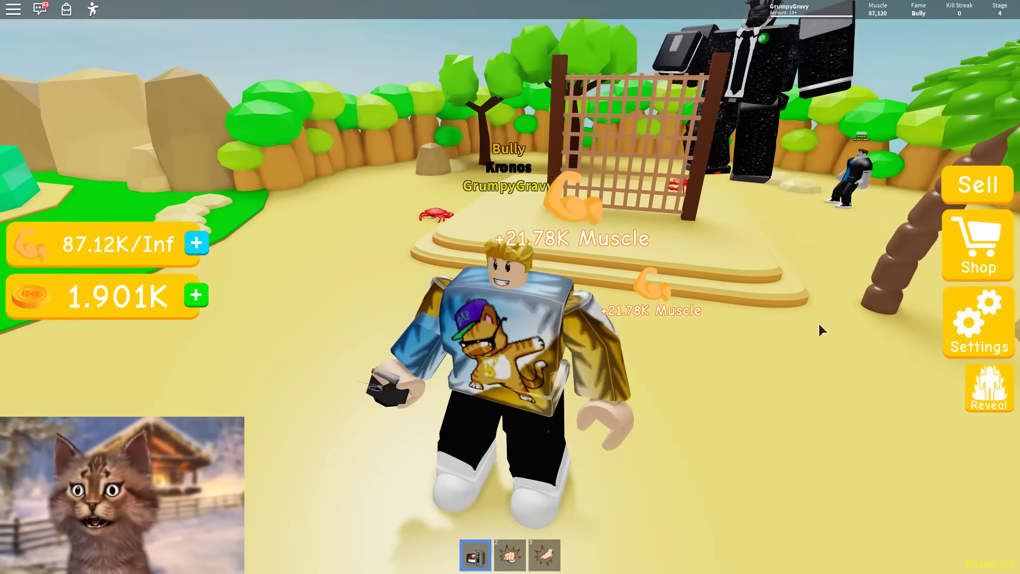
pyautogui.click(818, 324)
pyautogui.click(810, 318)
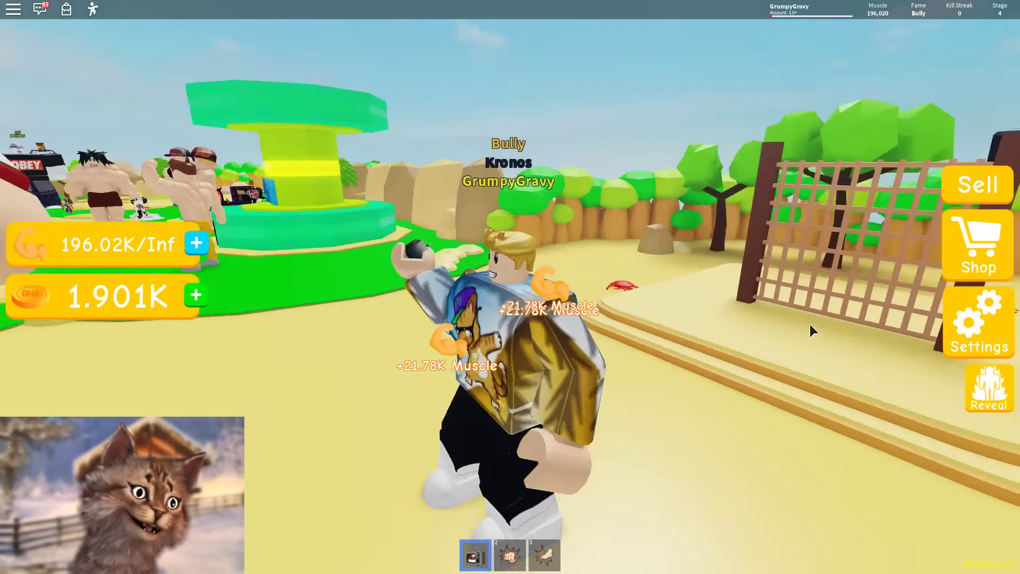
pyautogui.moveTo(810, 319)
pyautogui.mouseDown()
pyautogui.moveTo(743, 311)
pyautogui.moveTo(440, 136)
pyautogui.mouseUp()
pyautogui.click(810, 325)
pyautogui.click(810, 325)
pyautogui.click(742, 312)
pyautogui.click(738, 312)
pyautogui.click(439, 136)
# Step: Wave hello from the emote wheel and check the player leaderboard
pyautogui.click(94, 9)
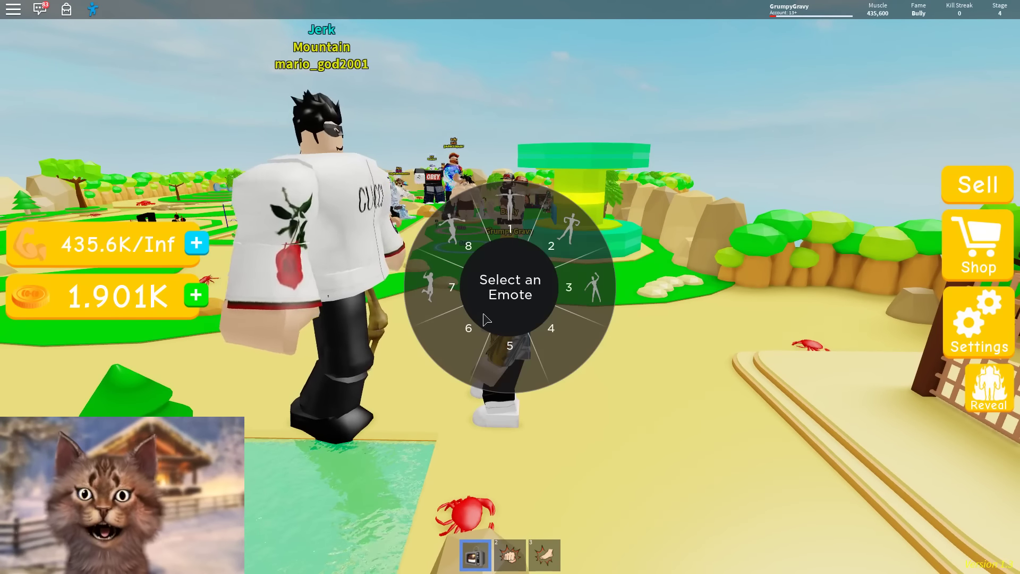
pyautogui.click(580, 297)
pyautogui.moveTo(578, 302); pyautogui.dragTo(584, 323)
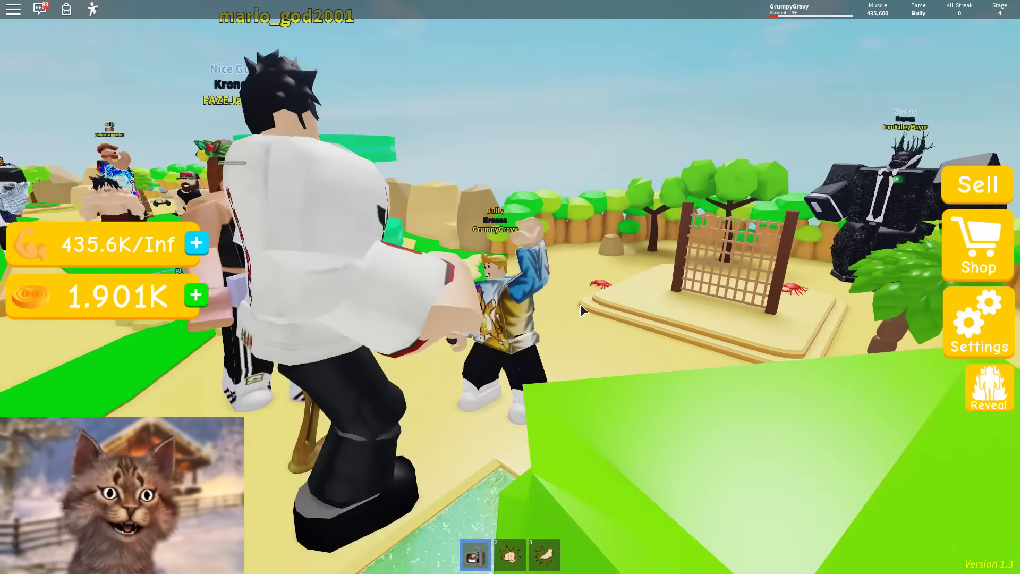
pyautogui.press('Tab')
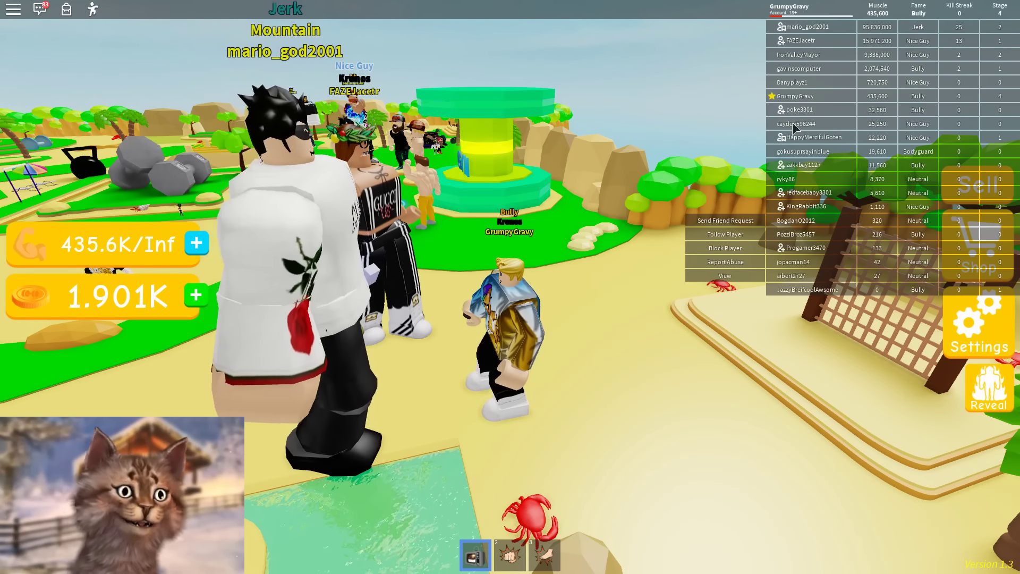
pyautogui.press('Tab')
# Step: Keep lifting the TV, then perform another emote from the wheel
pyautogui.click(584, 262)
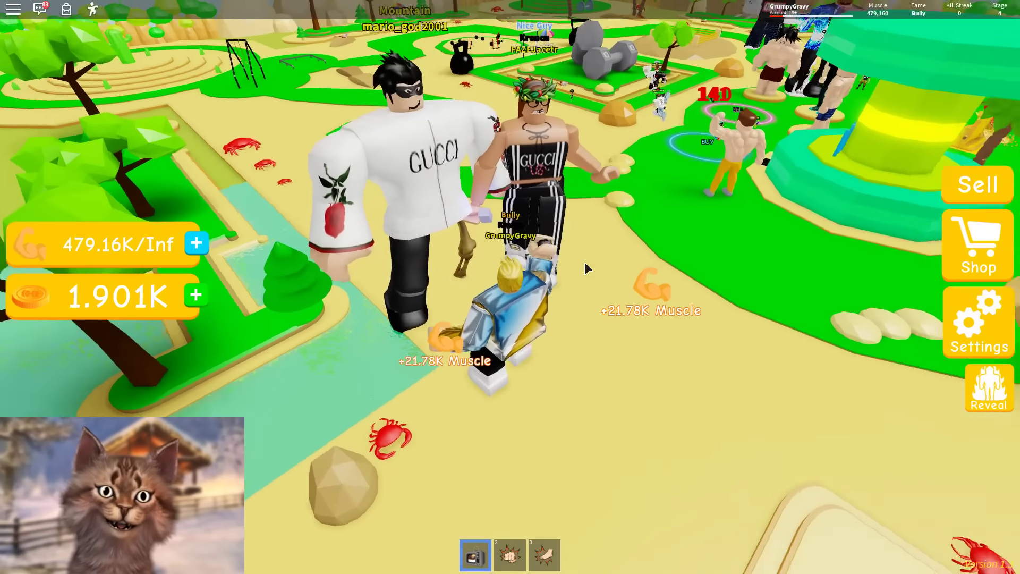
pyautogui.click(584, 262)
pyautogui.click(607, 211)
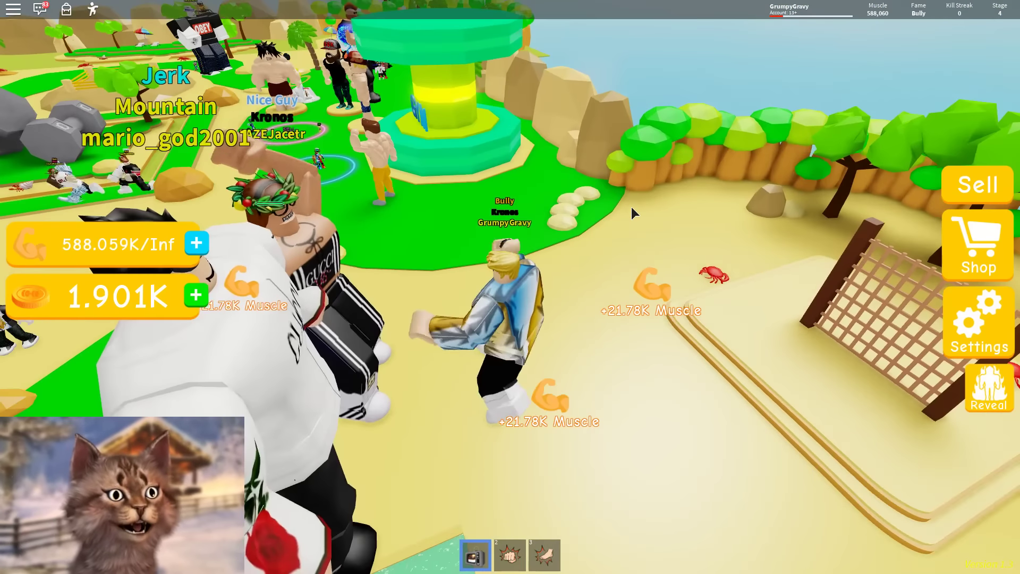
pyautogui.click(631, 206)
pyautogui.click(631, 206)
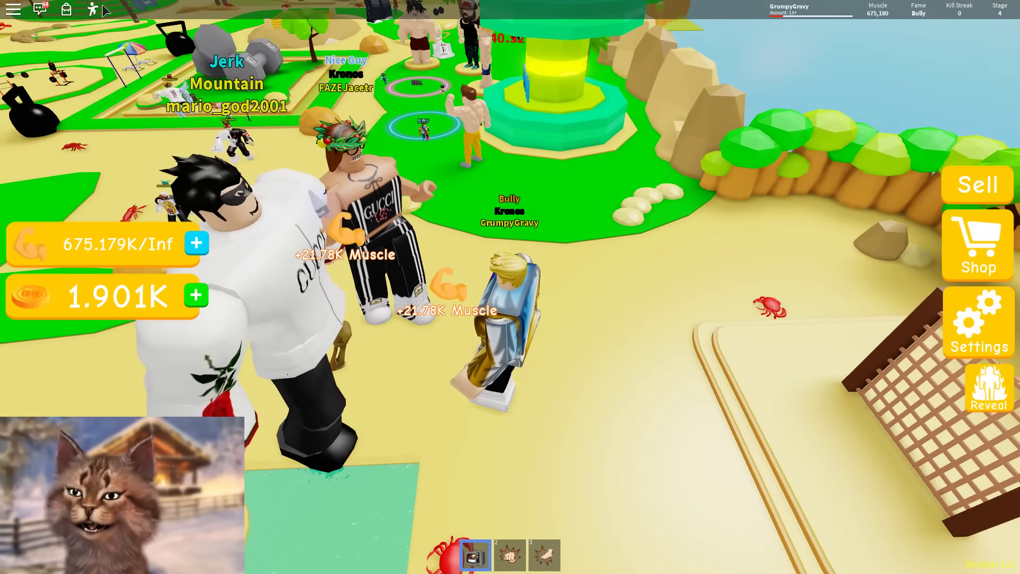
pyautogui.press('.')
pyautogui.click(510, 199)
pyautogui.moveTo(558, 303); pyautogui.dragTo(623, 293)
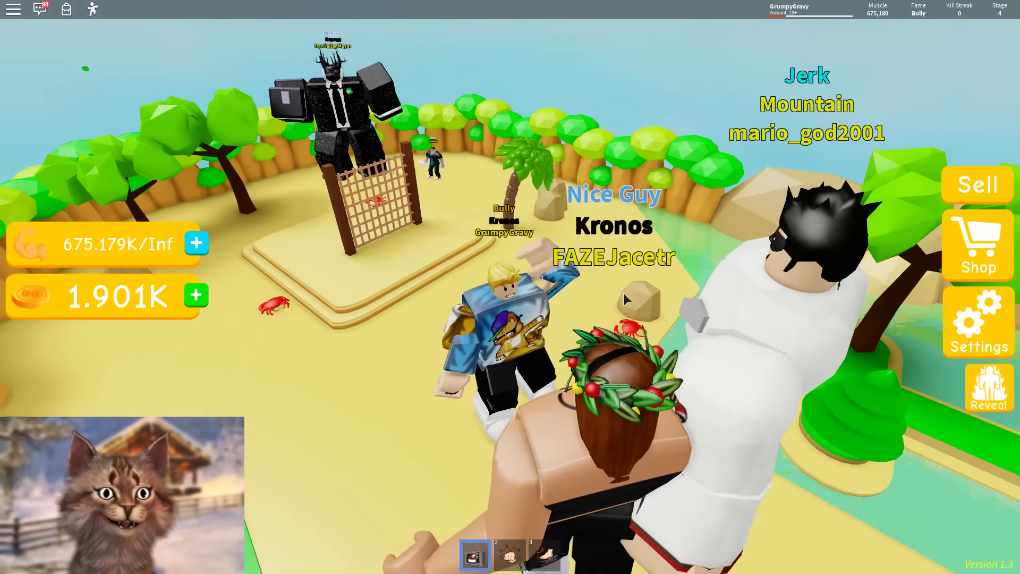
# Step: Lift the TV past 1M muscle with the leaderboard shown
pyautogui.click(623, 292)
pyautogui.click(623, 292)
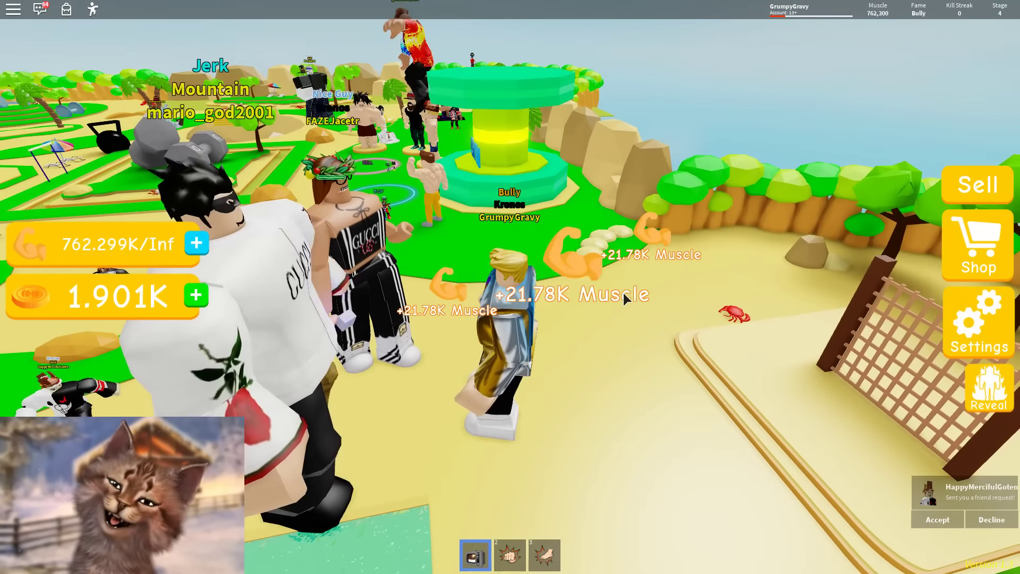
pyautogui.click(623, 293)
pyautogui.click(624, 292)
pyautogui.click(623, 293)
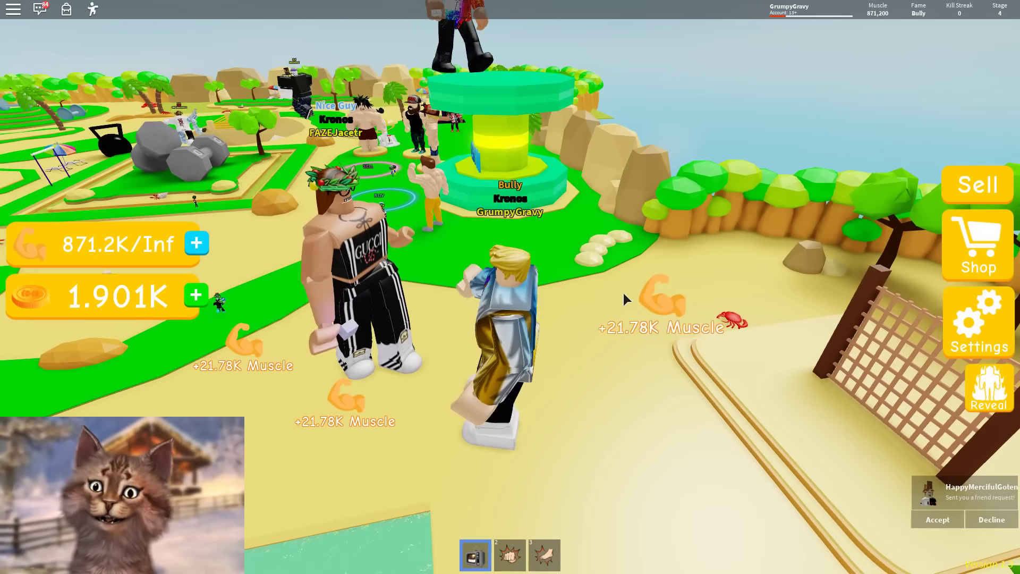
pyautogui.click(623, 292)
pyautogui.click(623, 293)
pyautogui.click(623, 292)
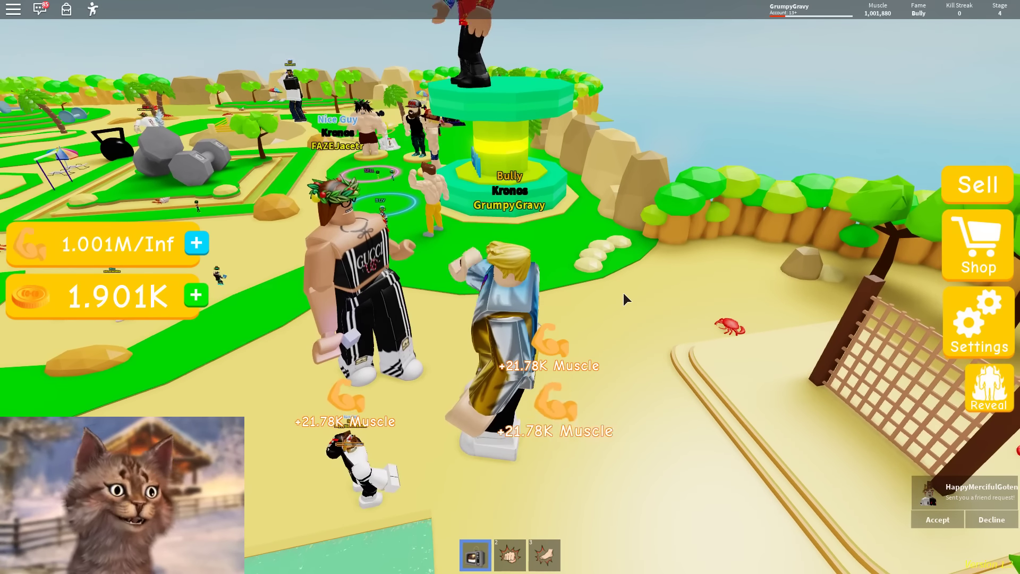
pyautogui.click(623, 293)
pyautogui.click(547, 314)
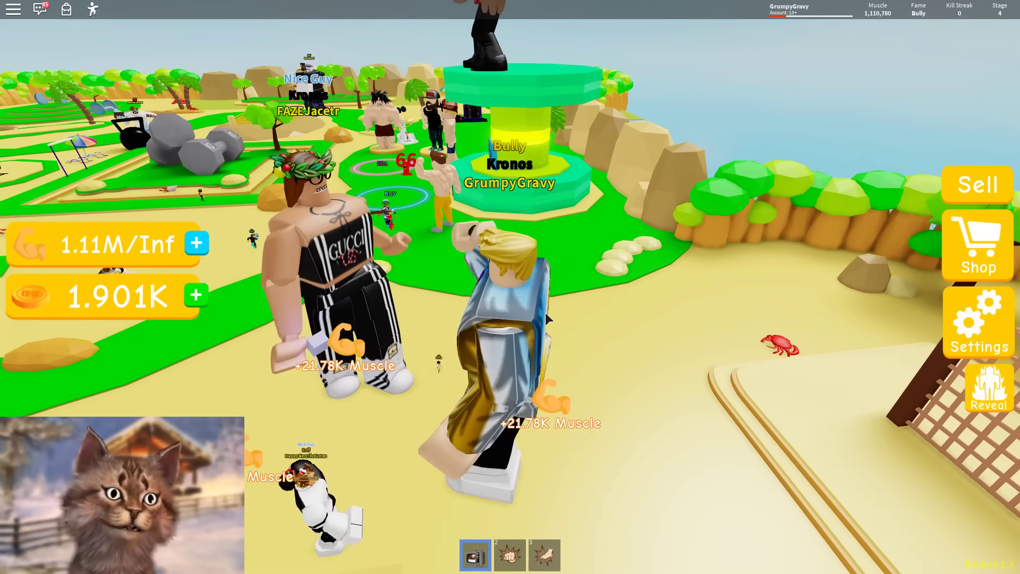
pyautogui.press('Tab')
pyautogui.click(558, 318)
pyautogui.click(558, 319)
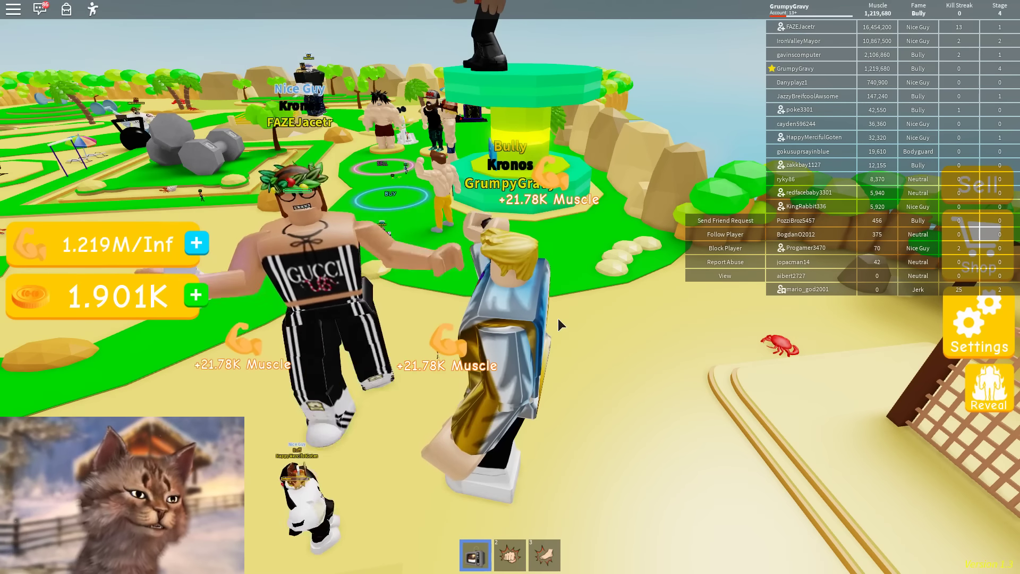
pyautogui.click(558, 318)
pyautogui.click(558, 318)
pyautogui.click(558, 319)
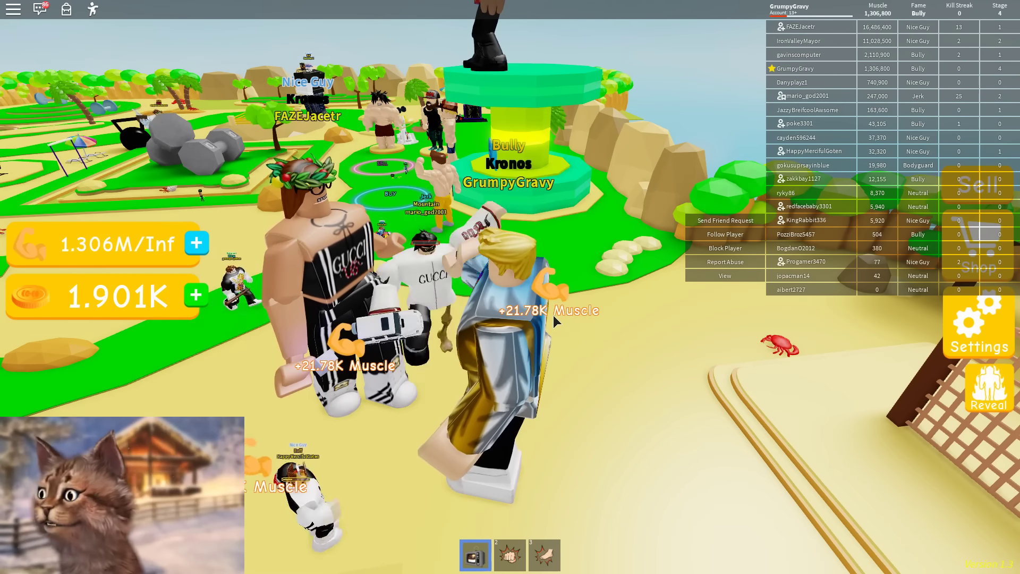
# Step: Continue lifting the TV up to about 1.65M muscle
pyautogui.click(498, 256)
pyautogui.click(440, 296)
pyautogui.moveTo(440, 296); pyautogui.dragTo(497, 228)
pyautogui.click(497, 228)
pyautogui.click(497, 228)
pyautogui.click(496, 228)
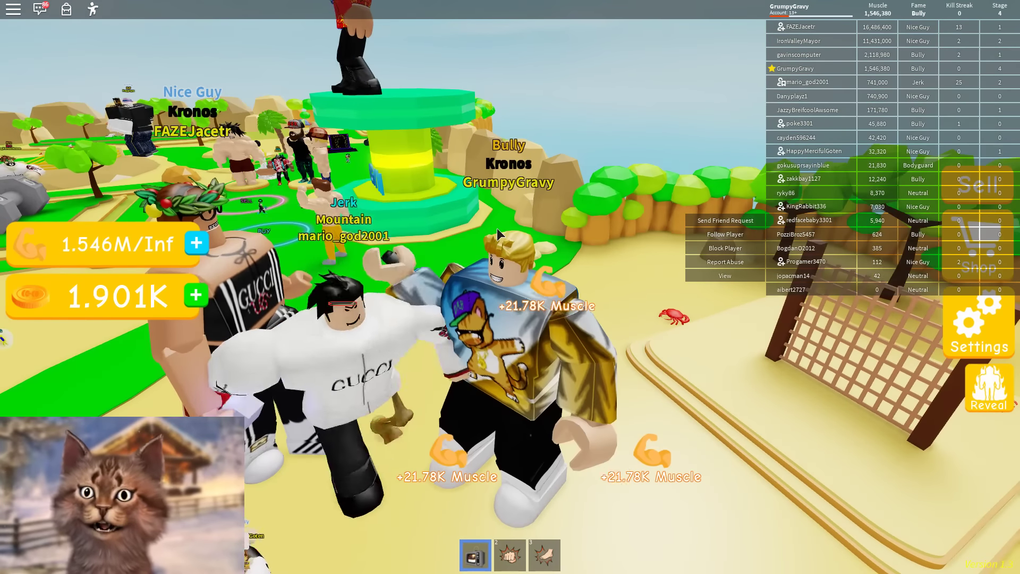
pyautogui.click(496, 228)
pyautogui.click(496, 228)
pyautogui.click(497, 228)
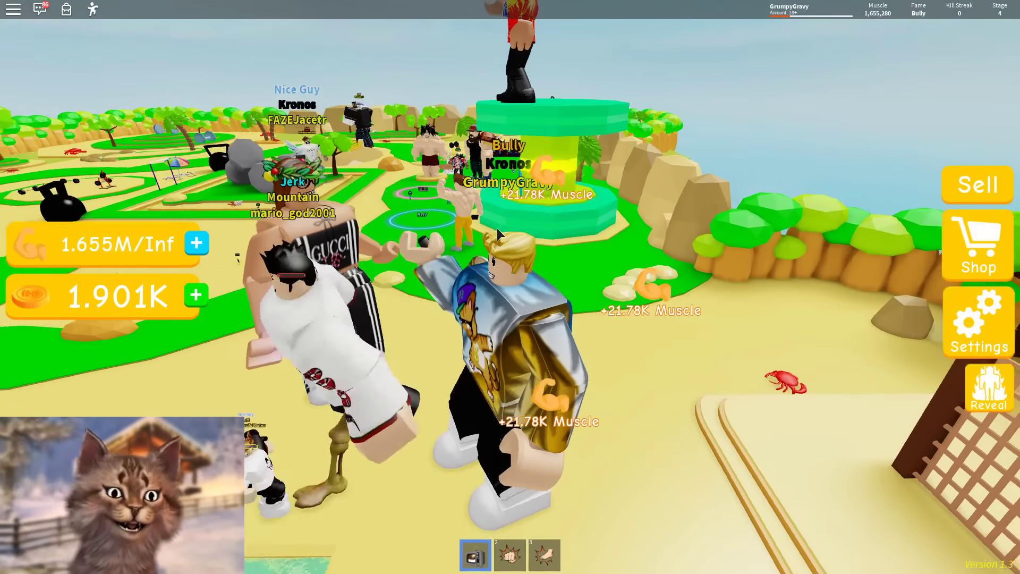
# Step: Sell the muscle for 3.31M cash and buy the Hydrant weight in the shop
pyautogui.press('w')
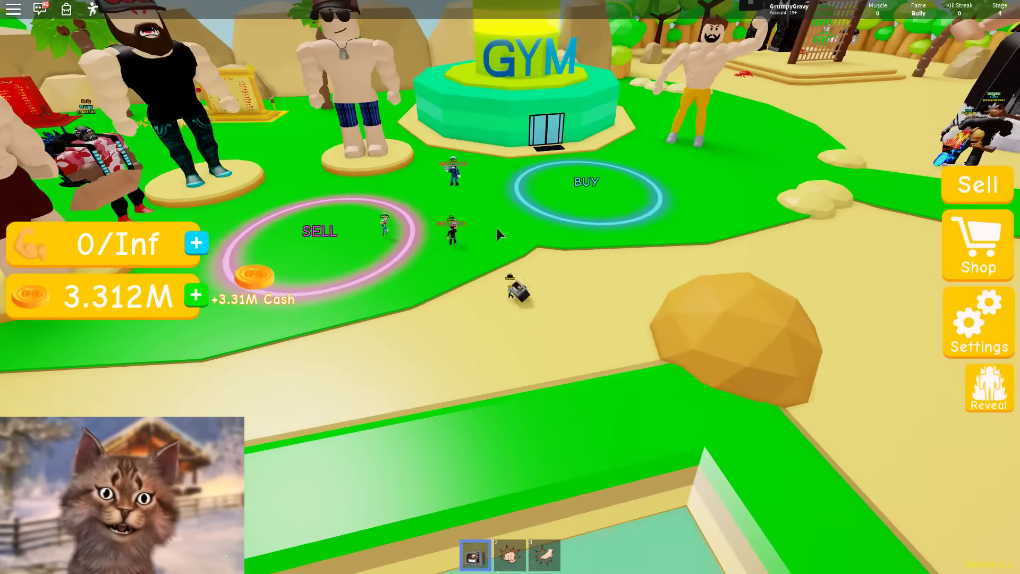
pyautogui.press('w')
pyautogui.click(382, 299)
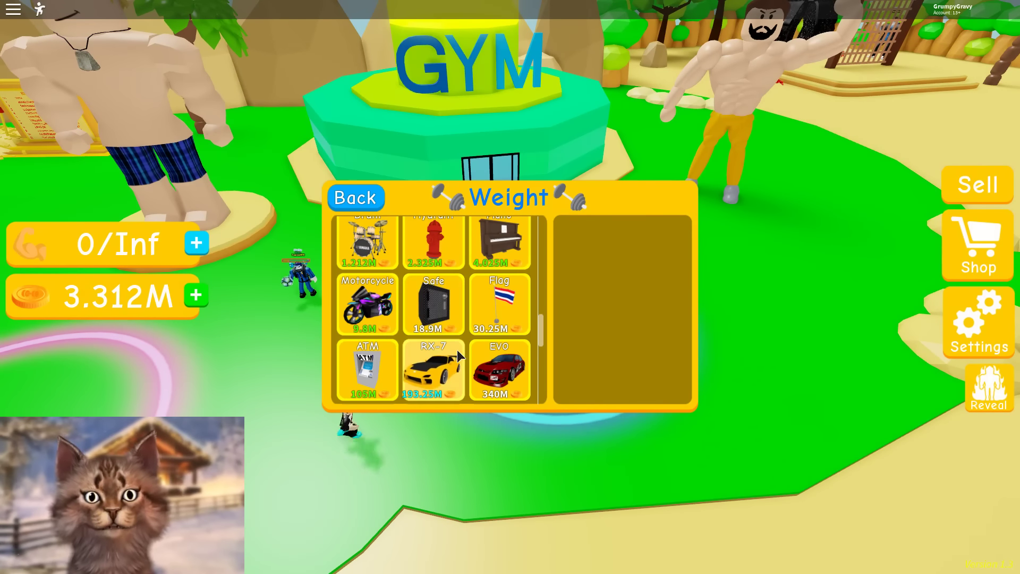
pyautogui.click(355, 198)
# Step: Close the shop and lift the Hydrant repeatedly while watching the leaderboard
pyautogui.click(681, 220)
pyautogui.moveTo(681, 221); pyautogui.dragTo(691, 212)
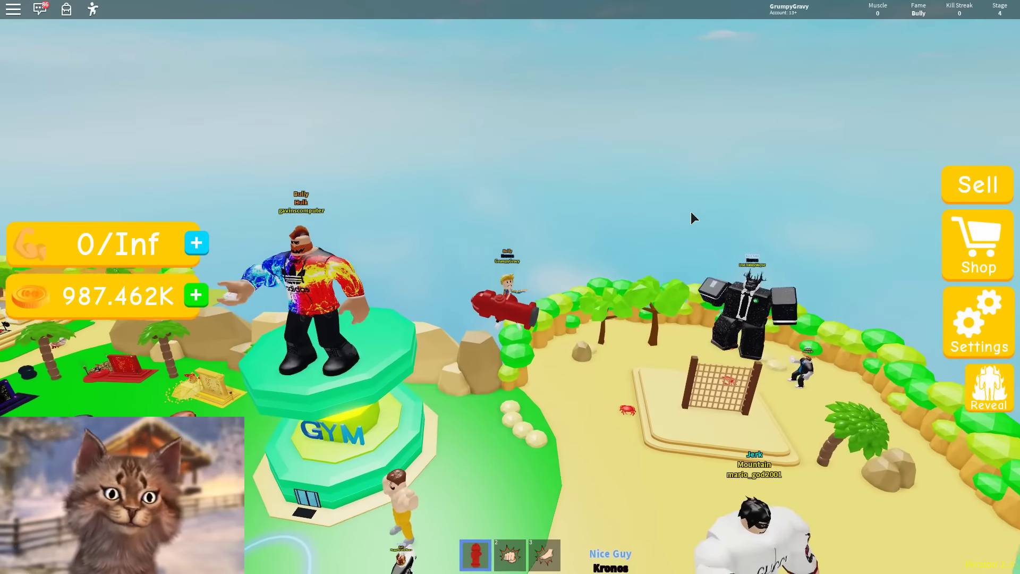
pyautogui.click(690, 211)
pyautogui.click(719, 224)
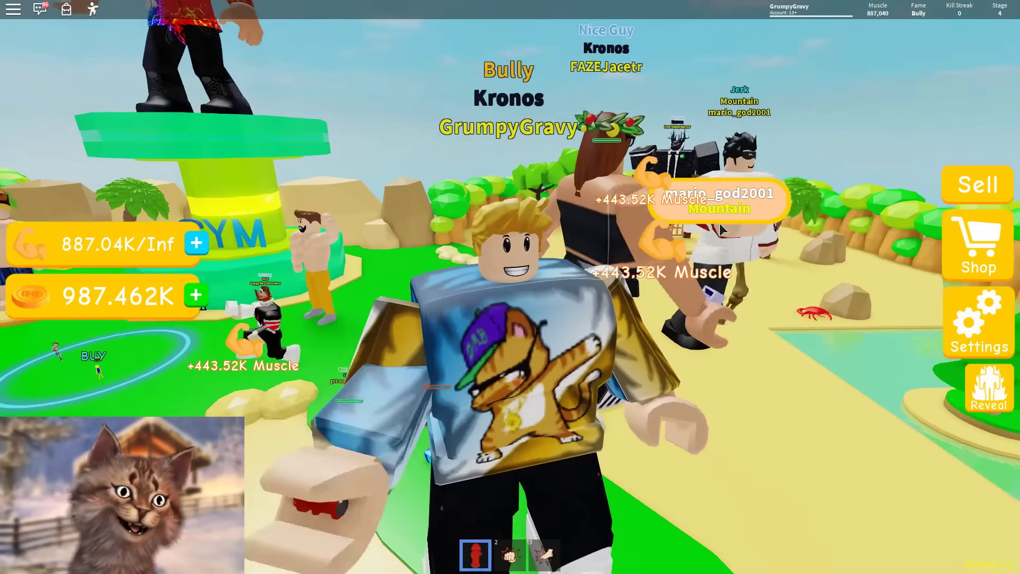
pyautogui.click(720, 223)
pyautogui.moveTo(719, 223); pyautogui.dragTo(795, 307)
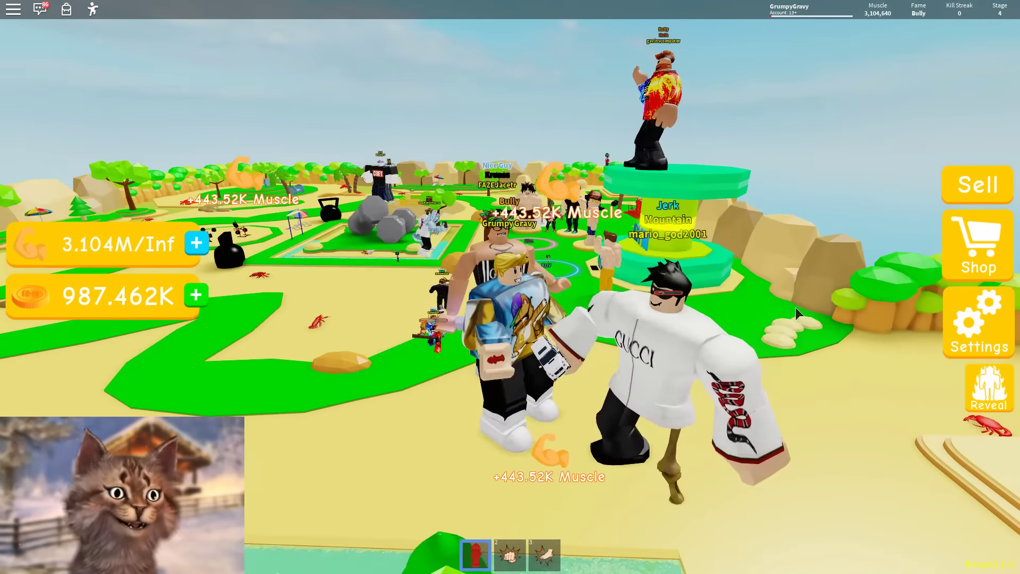
pyautogui.press('Tab')
pyautogui.click(761, 370)
pyautogui.click(751, 384)
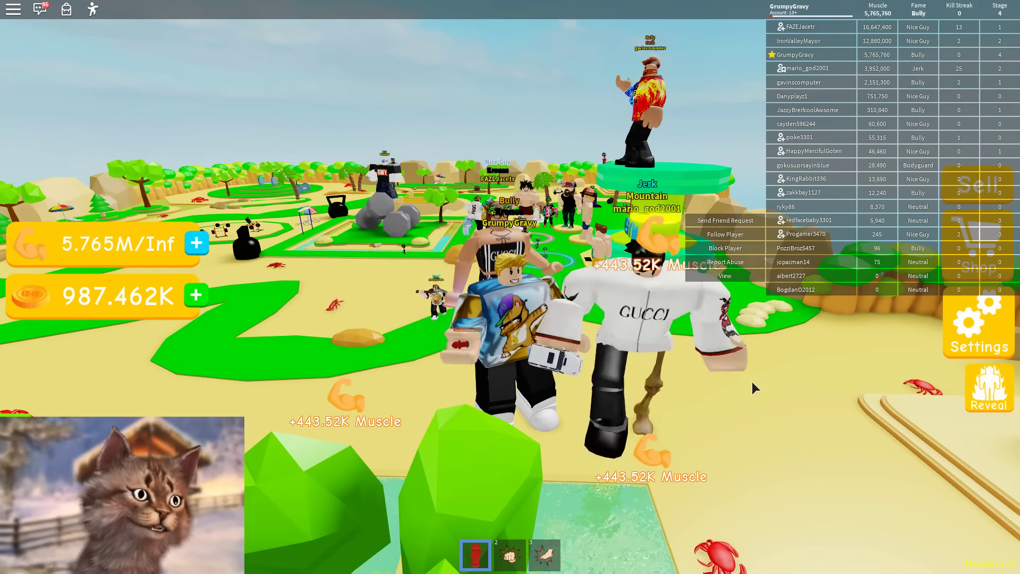
pyautogui.click(752, 381)
pyautogui.click(752, 370)
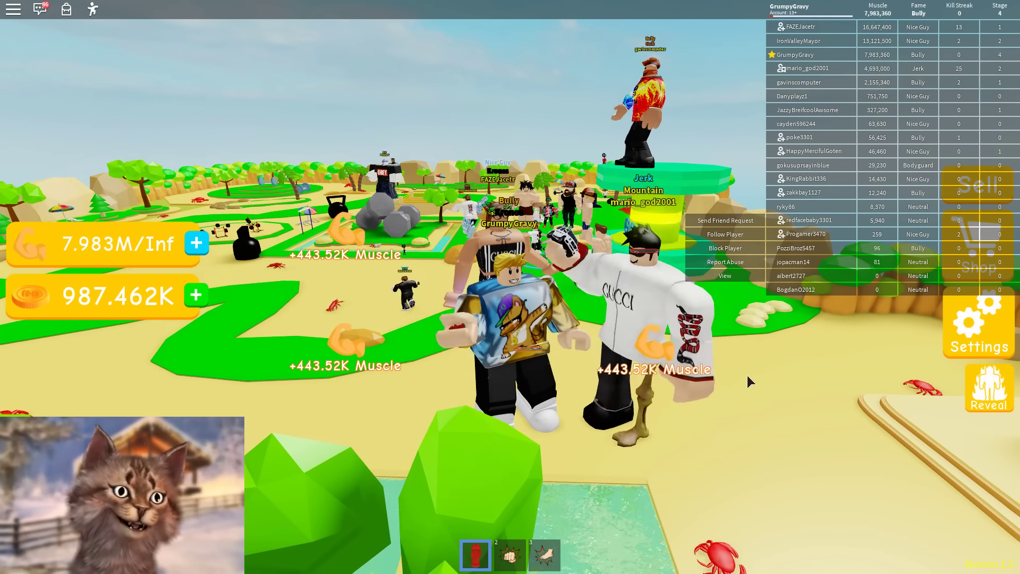
pyautogui.click(747, 376)
pyautogui.click(733, 358)
# Step: Keep lifting the Hydrant to about 17.74M muscle, then switch to fighting
pyautogui.moveTo(733, 358); pyautogui.dragTo(675, 358)
pyautogui.click(676, 358)
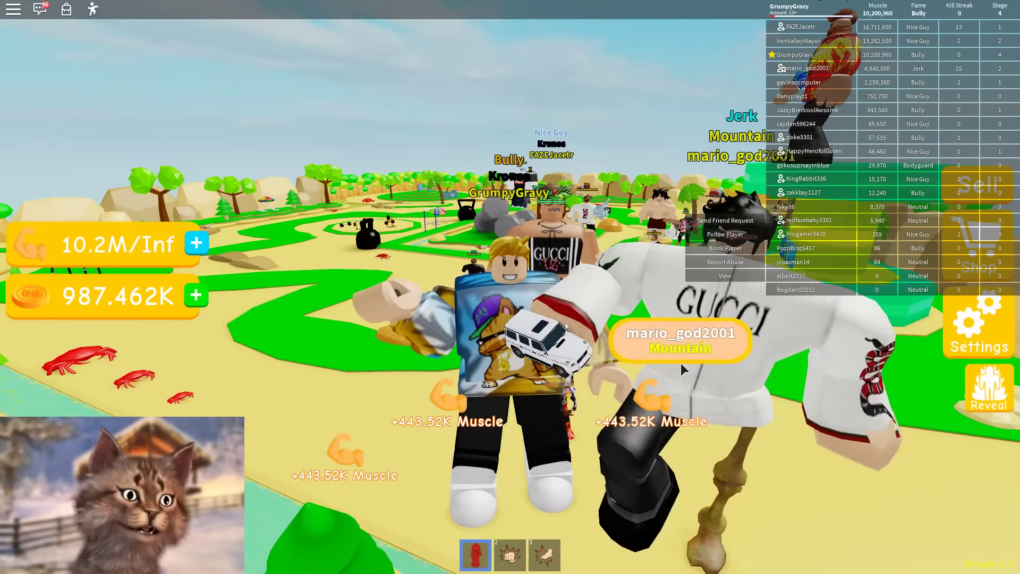
pyautogui.click(757, 450)
pyautogui.click(768, 478)
pyautogui.press('Tab')
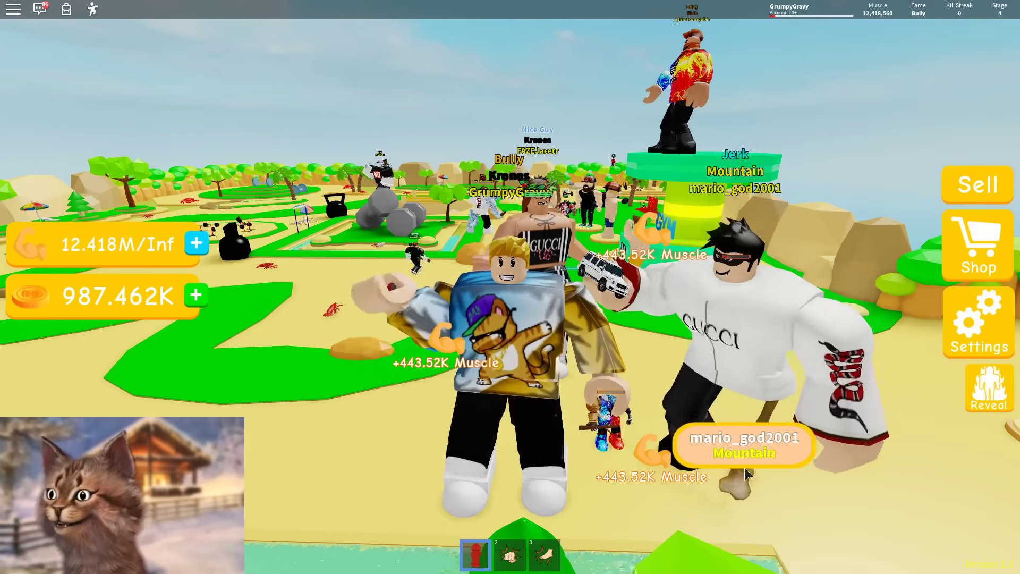
pyautogui.click(744, 468)
pyautogui.click(745, 468)
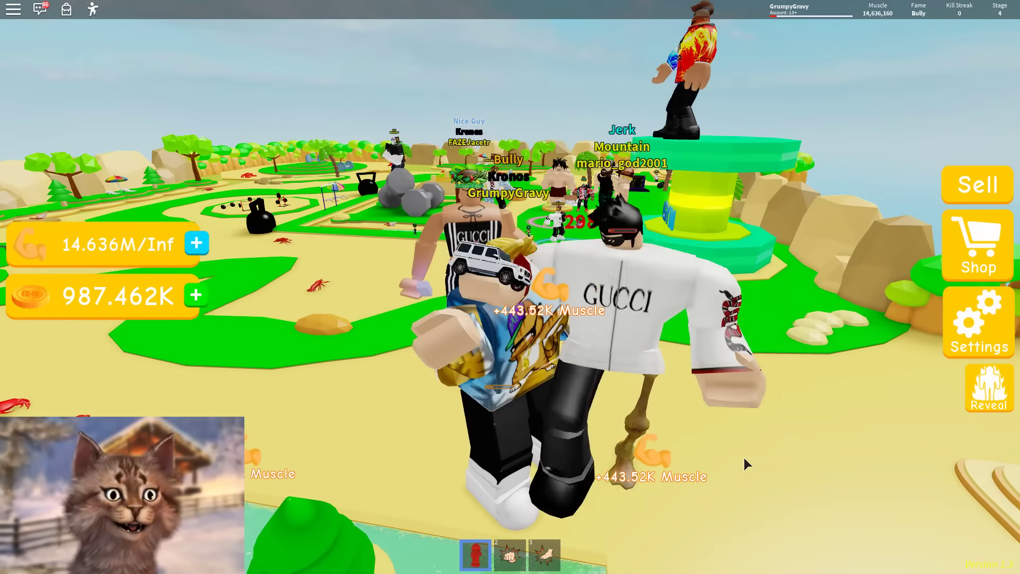
pyautogui.click(743, 458)
pyautogui.click(723, 450)
pyautogui.click(685, 422)
pyautogui.click(670, 393)
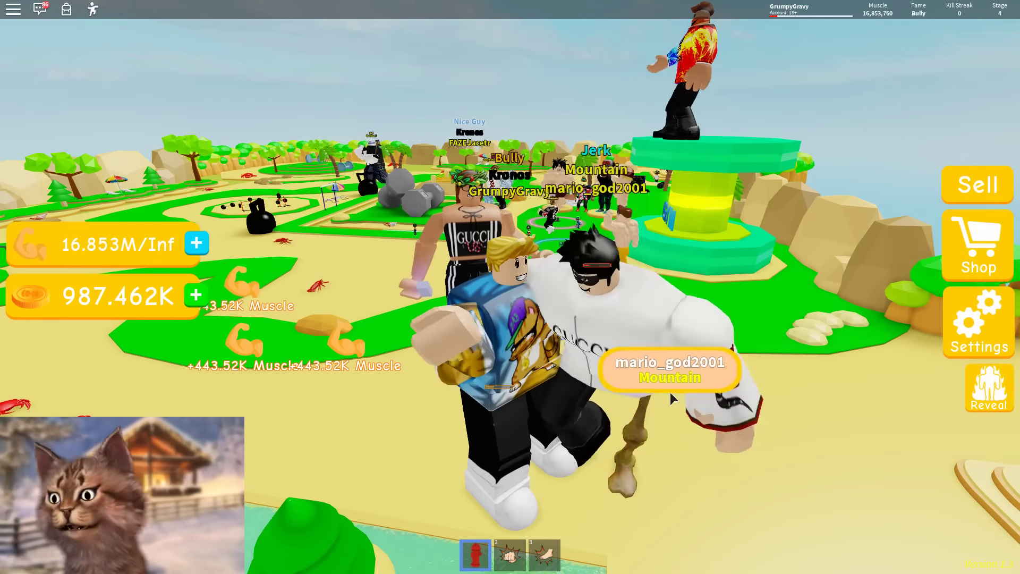
pyautogui.click(671, 396)
pyautogui.press('2')
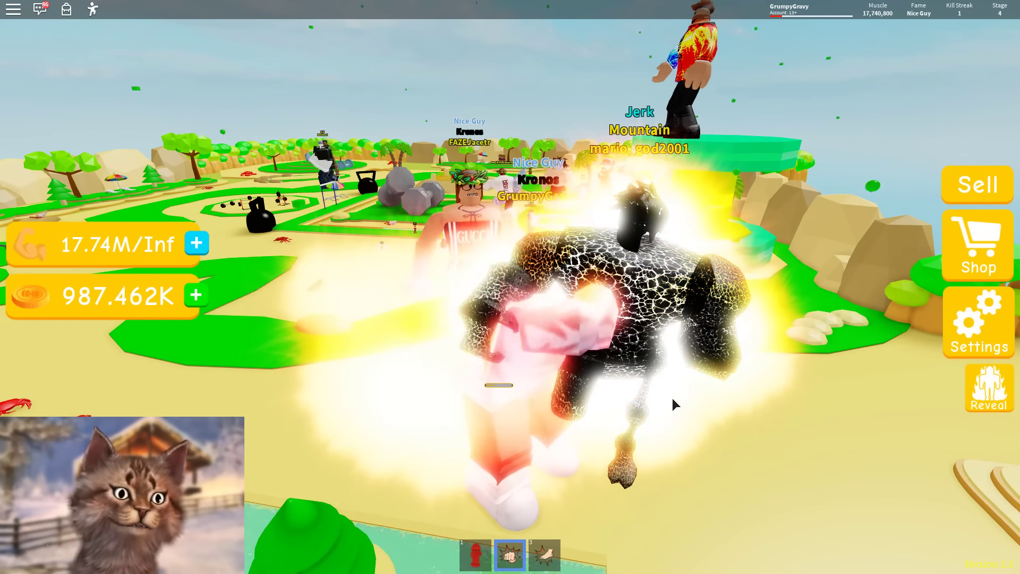
# Step: Re-equip the Hydrant with slot 1 and resume lifting to grow muscle
pyautogui.click(671, 398)
pyautogui.press('1')
pyautogui.click(672, 398)
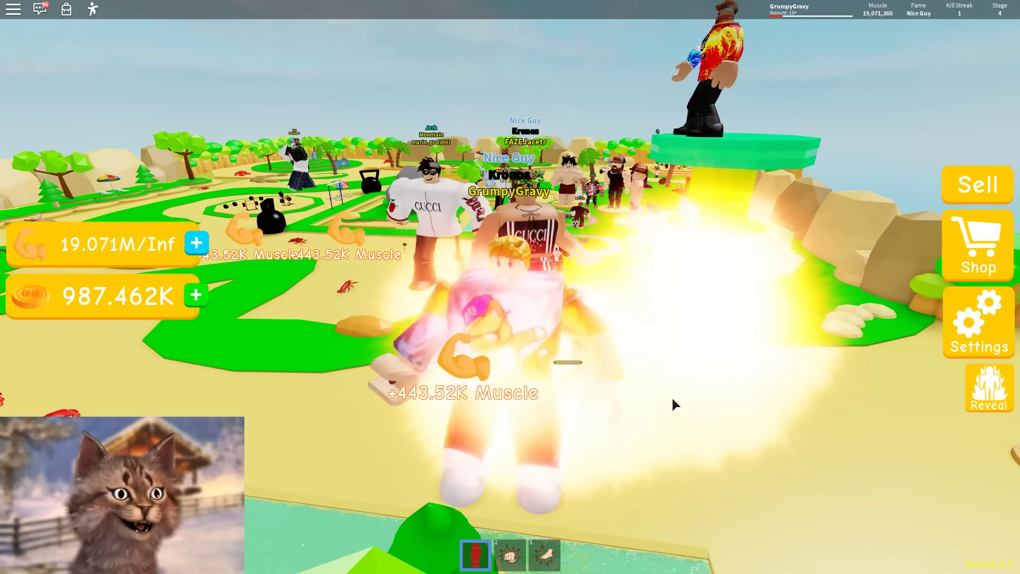
pyautogui.click(672, 398)
pyautogui.click(672, 398)
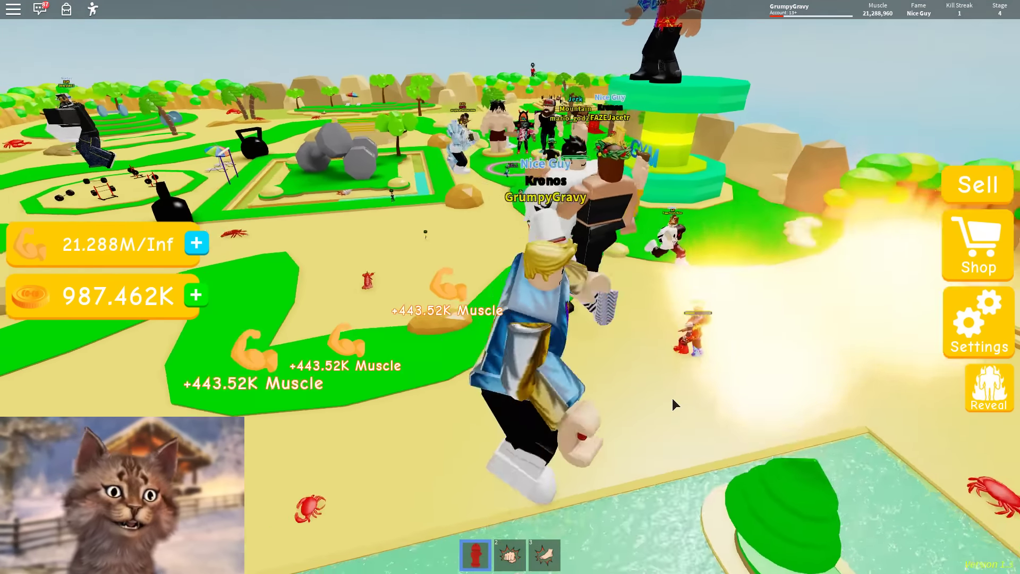
pyautogui.click(672, 397)
pyautogui.click(672, 398)
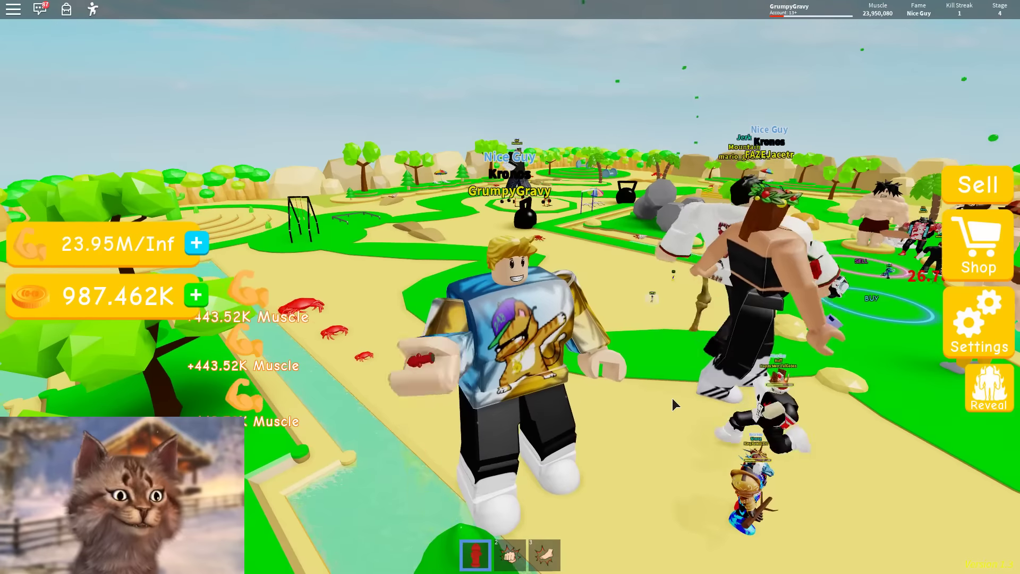
pyautogui.click(672, 398)
pyautogui.click(672, 398)
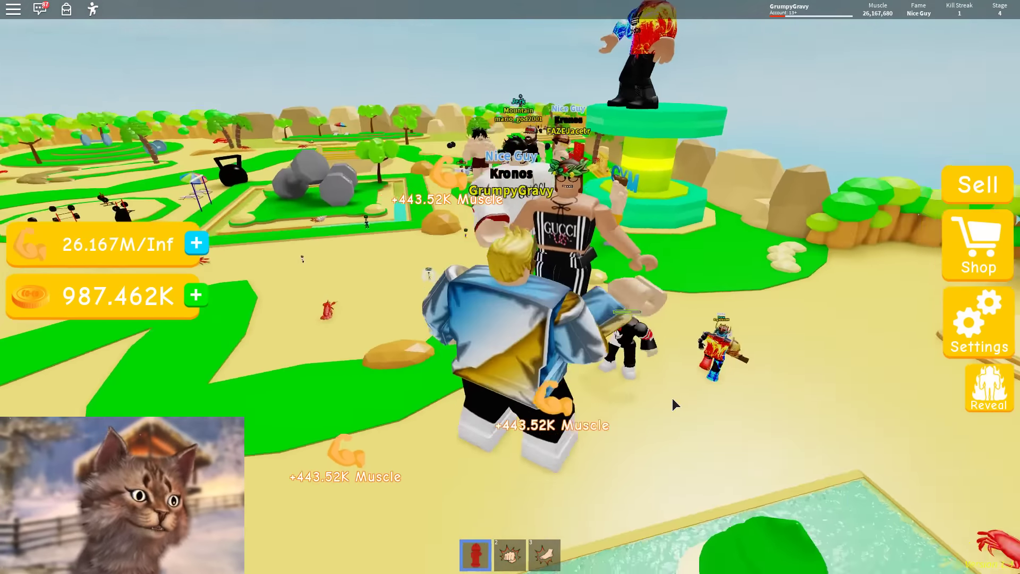
pyautogui.click(672, 397)
pyautogui.click(672, 398)
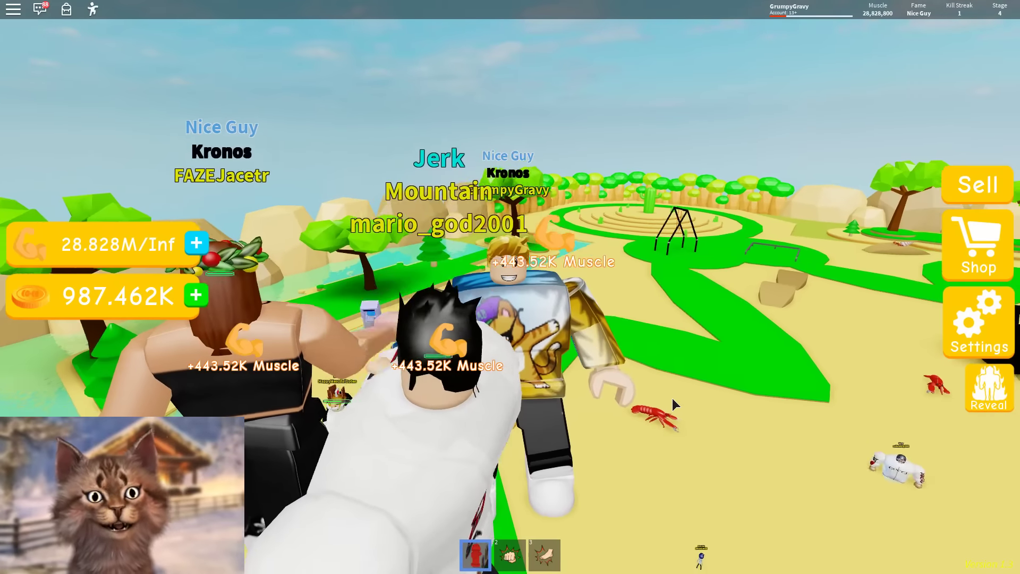
# Step: Continue lifting the Hydrant until muscle reaches about 38.14M
pyautogui.click(672, 397)
pyautogui.click(671, 397)
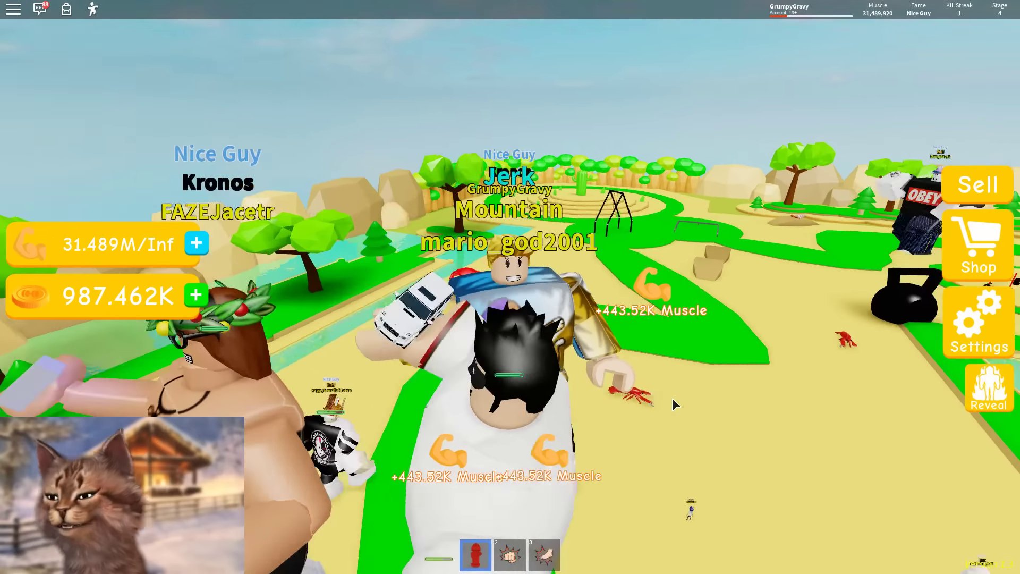
pyautogui.click(671, 398)
pyautogui.click(676, 399)
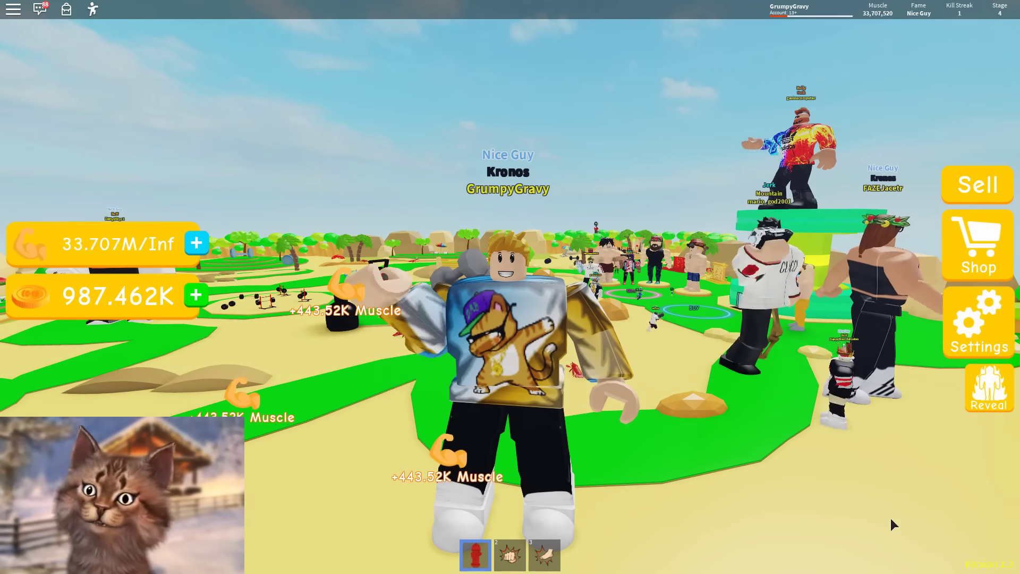
pyautogui.click(890, 518)
pyautogui.moveTo(890, 518); pyautogui.dragTo(690, 408)
pyautogui.click(673, 381)
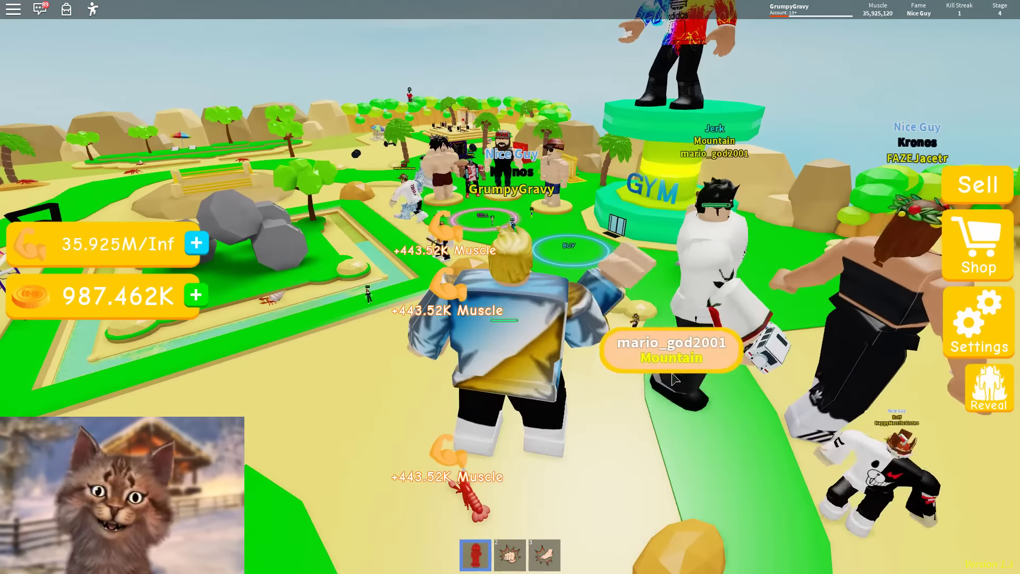
pyautogui.click(679, 368)
pyautogui.click(679, 369)
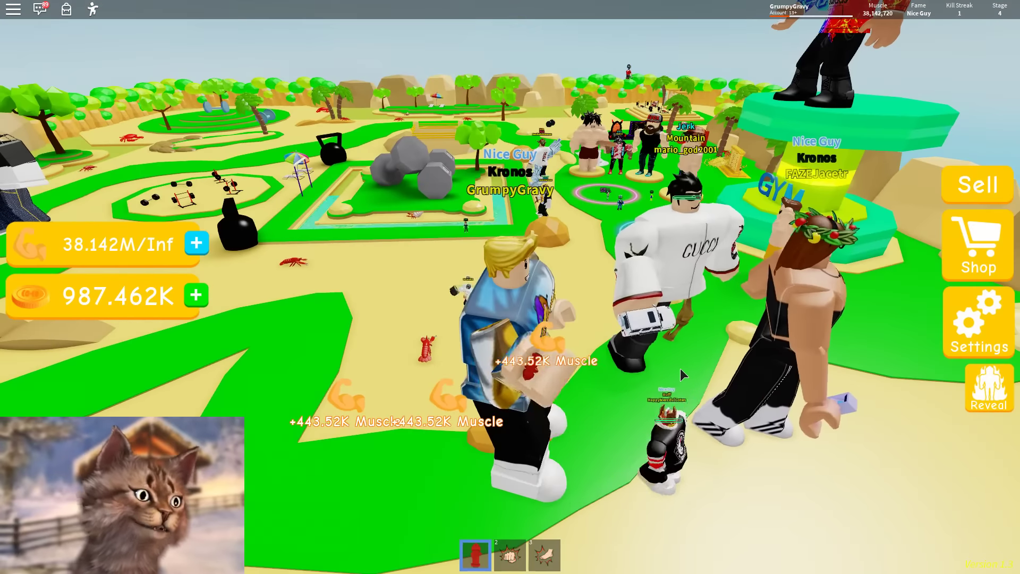
# Step: Do the Hype Dance emote and lift to about 41.69M muscle
pyautogui.click(680, 368)
pyautogui.press('.')
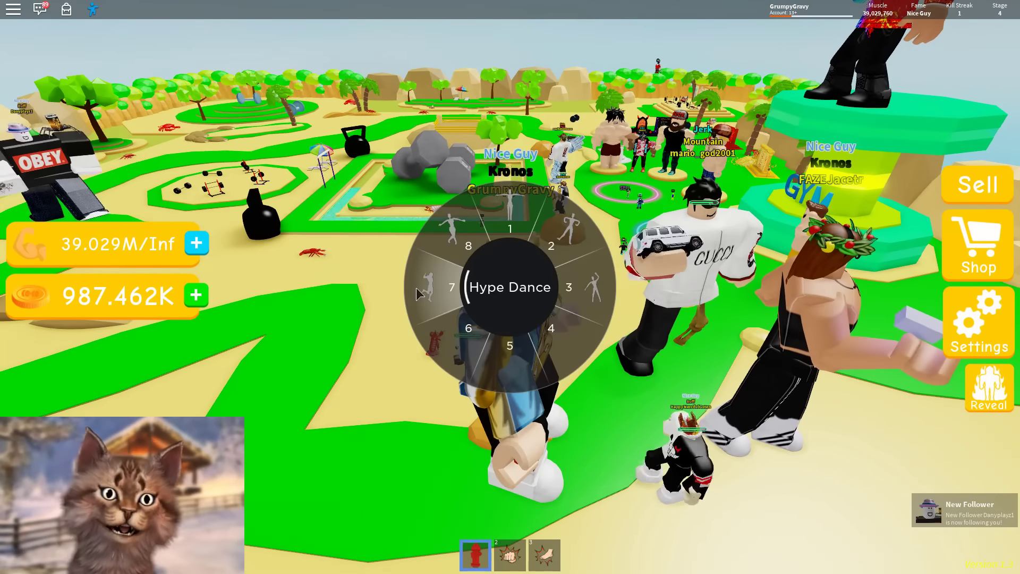
pyautogui.click(430, 285)
pyautogui.moveTo(510, 319); pyautogui.dragTo(705, 399)
pyautogui.click(705, 399)
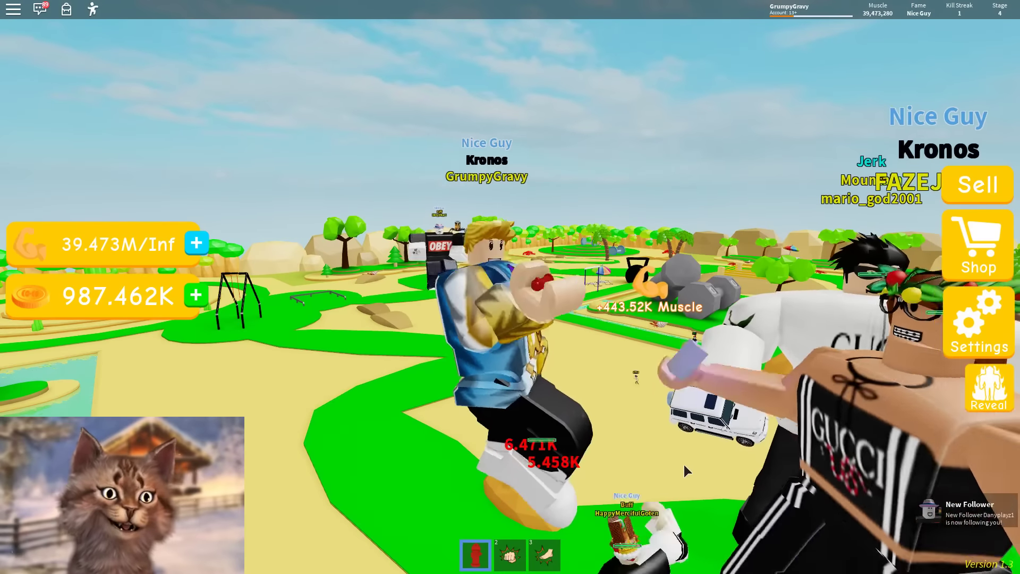
pyautogui.click(662, 458)
pyautogui.click(662, 458)
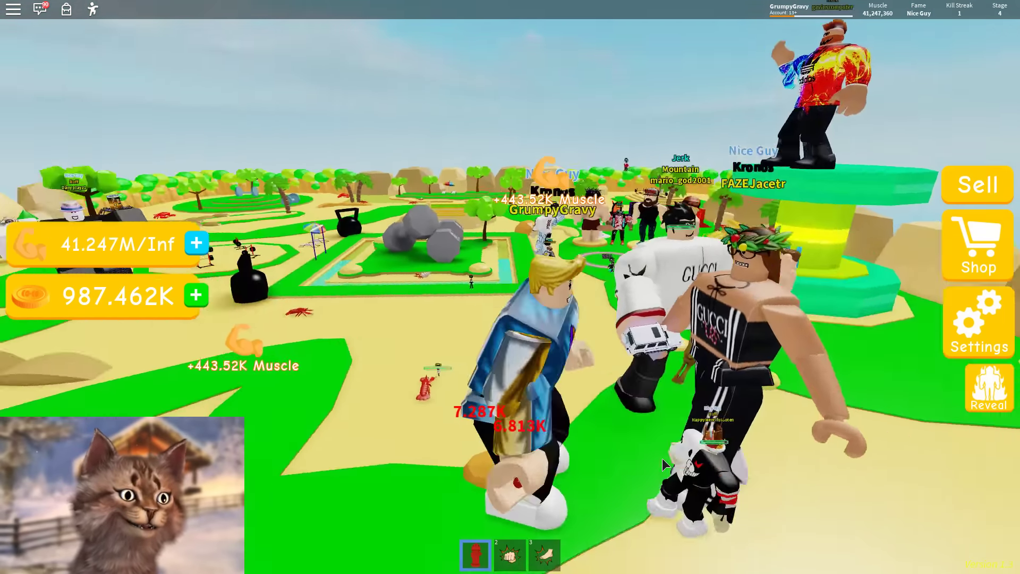
pyautogui.click(662, 458)
# Step: Equip the slot 3 attack and knock out nearby players for kill streaks
pyautogui.press('3')
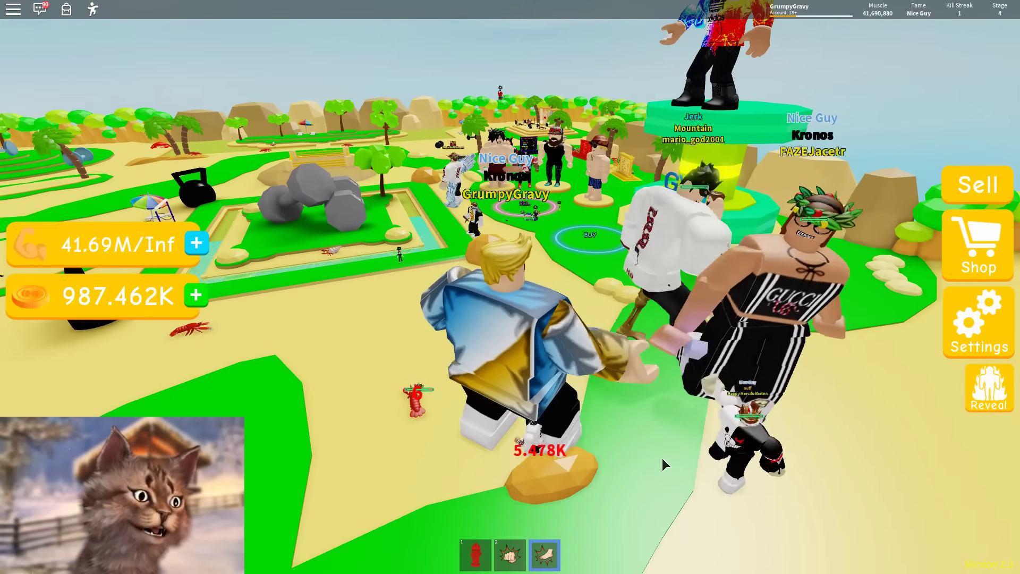
pyautogui.click(663, 458)
pyautogui.click(662, 458)
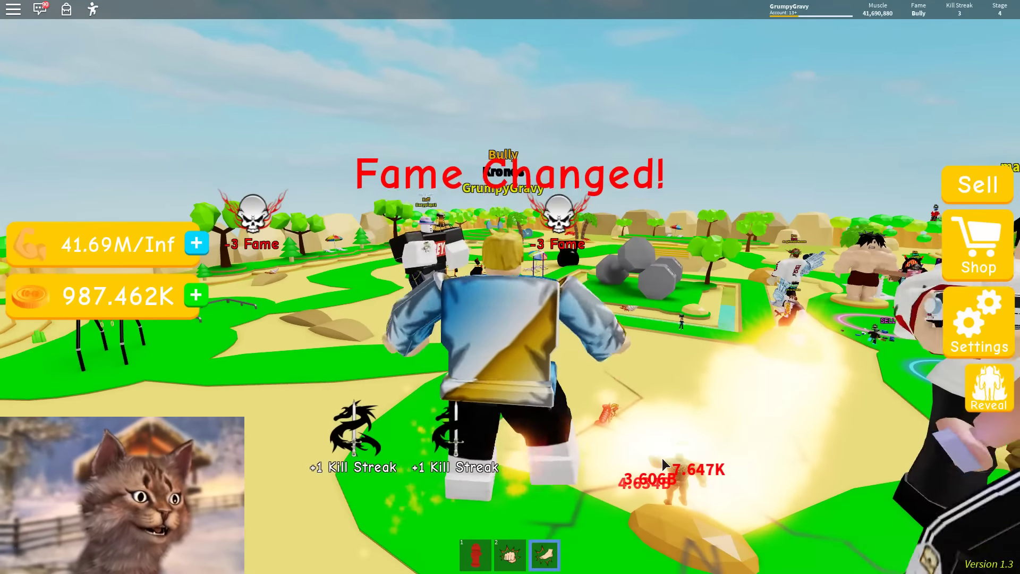
pyautogui.click(662, 458)
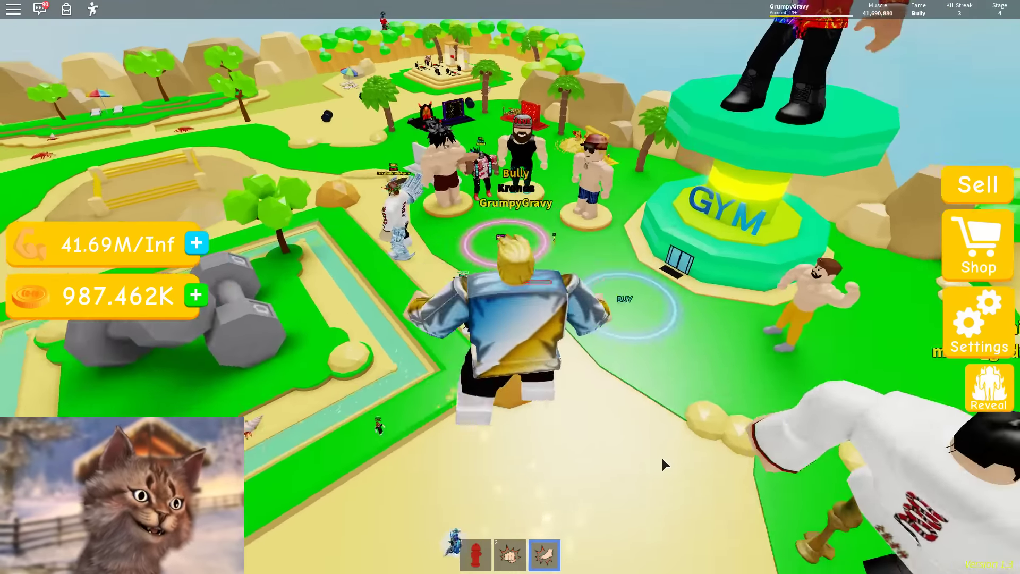
# Step: Sell all muscle for cash and buy the Flag weight for 30.25M
pyautogui.press('w')
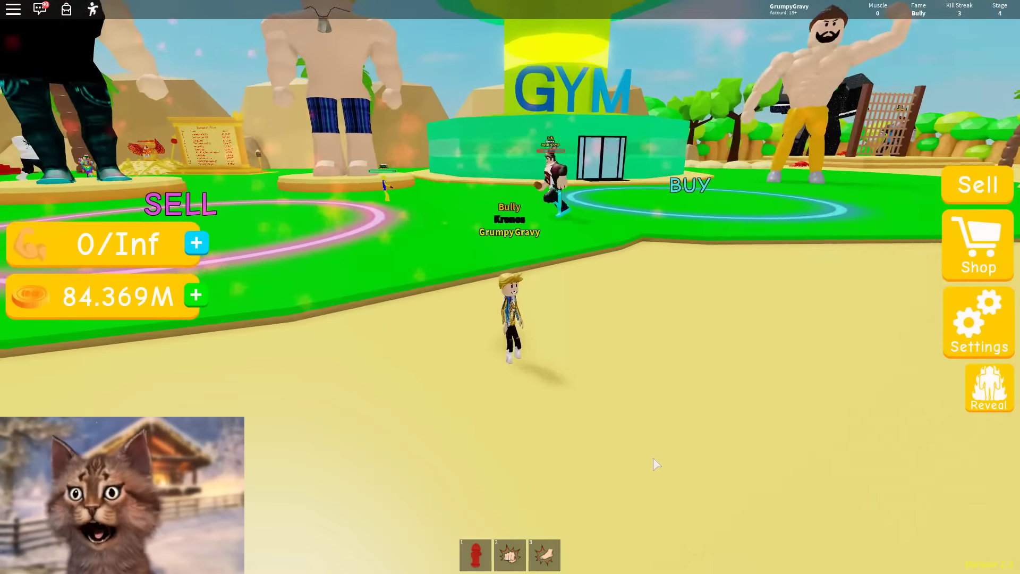
pyautogui.press('w')
pyautogui.click(380, 303)
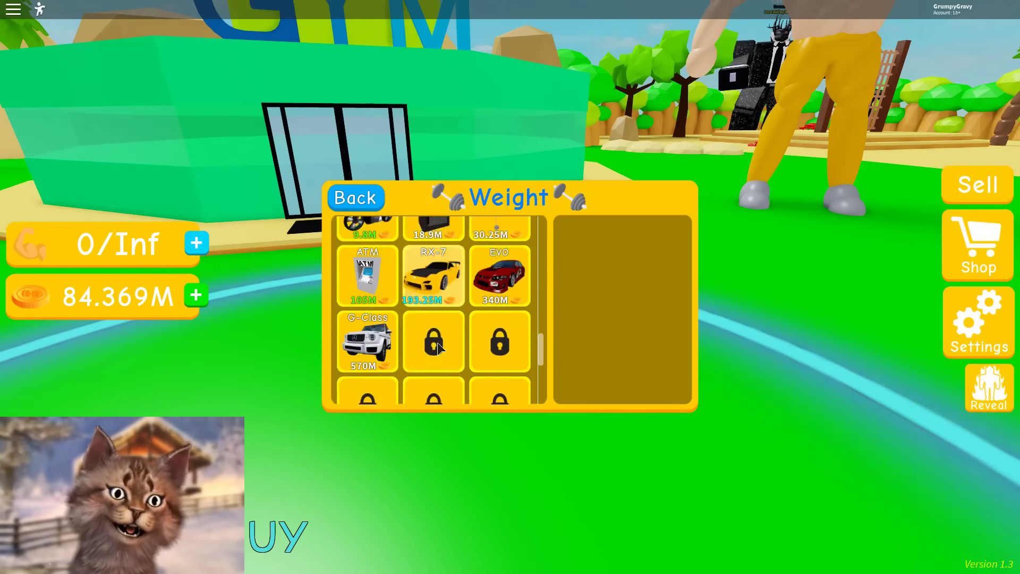
pyautogui.scroll(2, 438, 344)
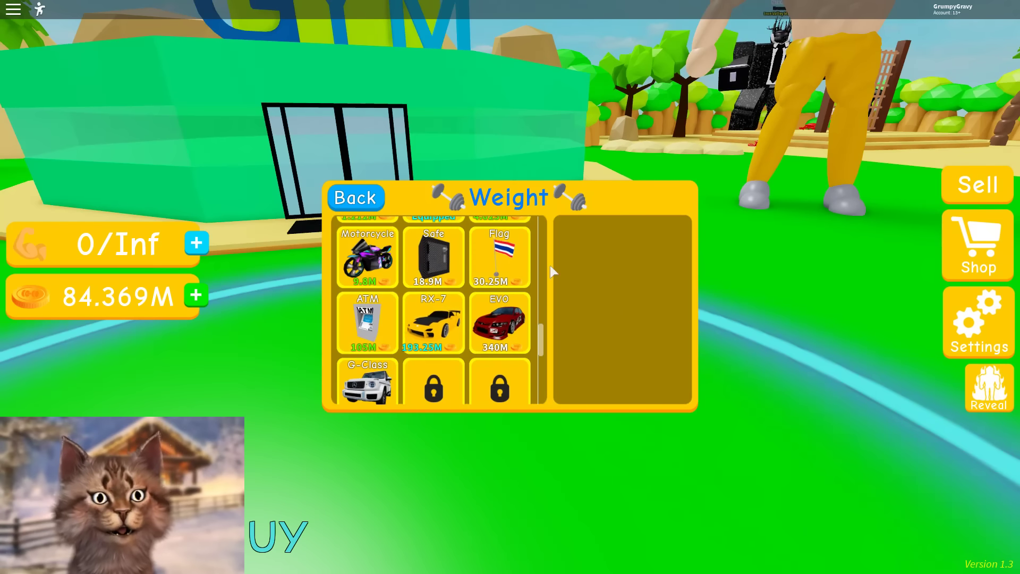
pyautogui.click(597, 386)
pyautogui.click(355, 197)
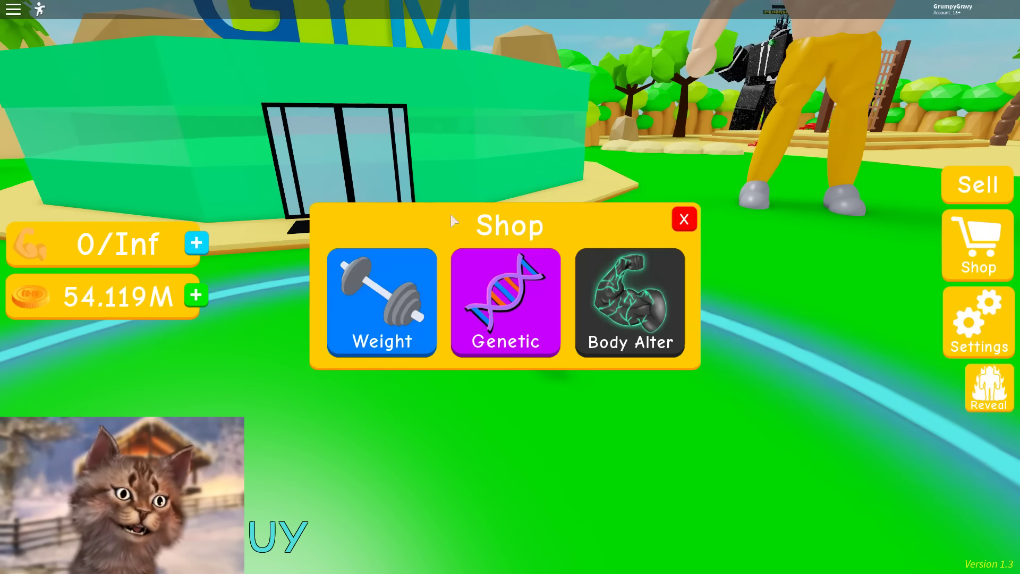
# Step: Close the shop and start lifting the new Flag weight
pyautogui.click(683, 220)
pyautogui.click(681, 224)
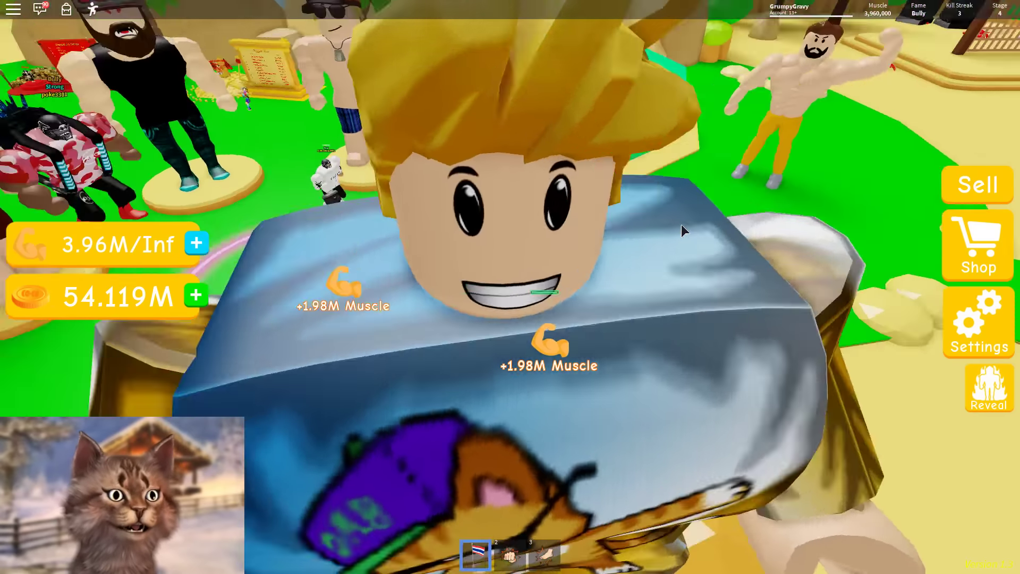
pyautogui.click(681, 223)
pyautogui.click(681, 224)
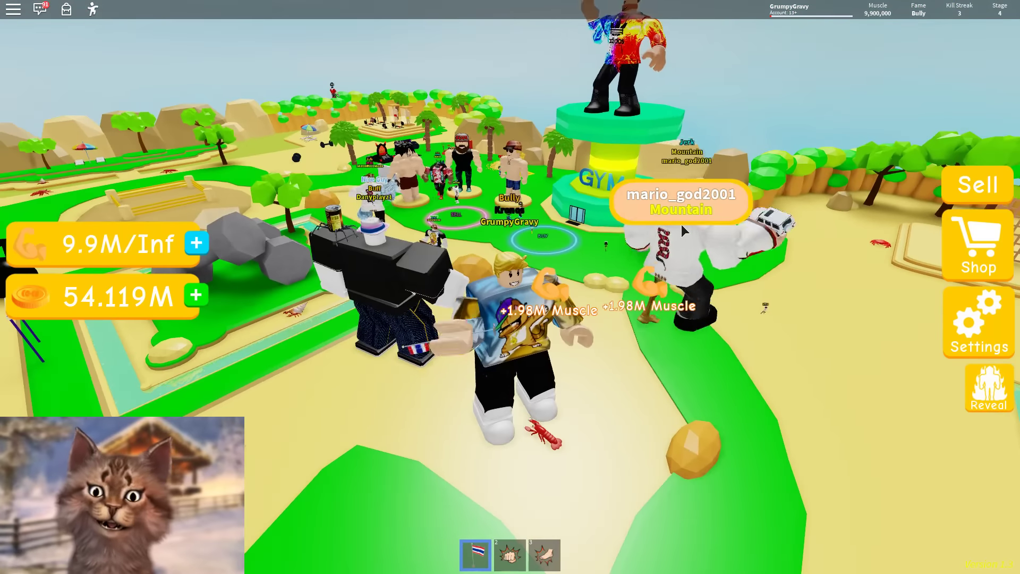
pyautogui.click(774, 279)
pyautogui.click(772, 291)
pyautogui.click(772, 290)
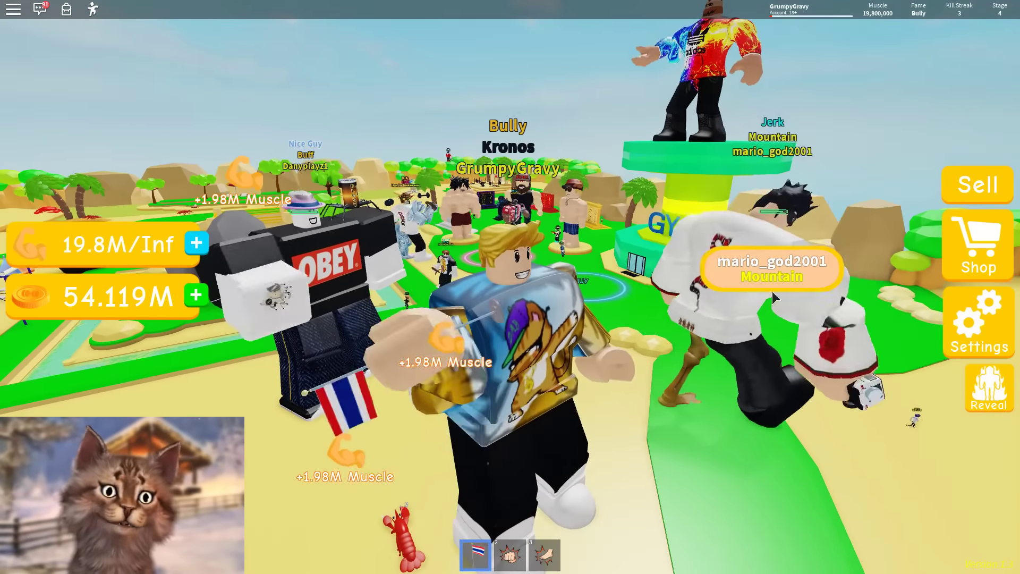
pyautogui.click(797, 367)
pyautogui.click(781, 367)
pyautogui.click(777, 367)
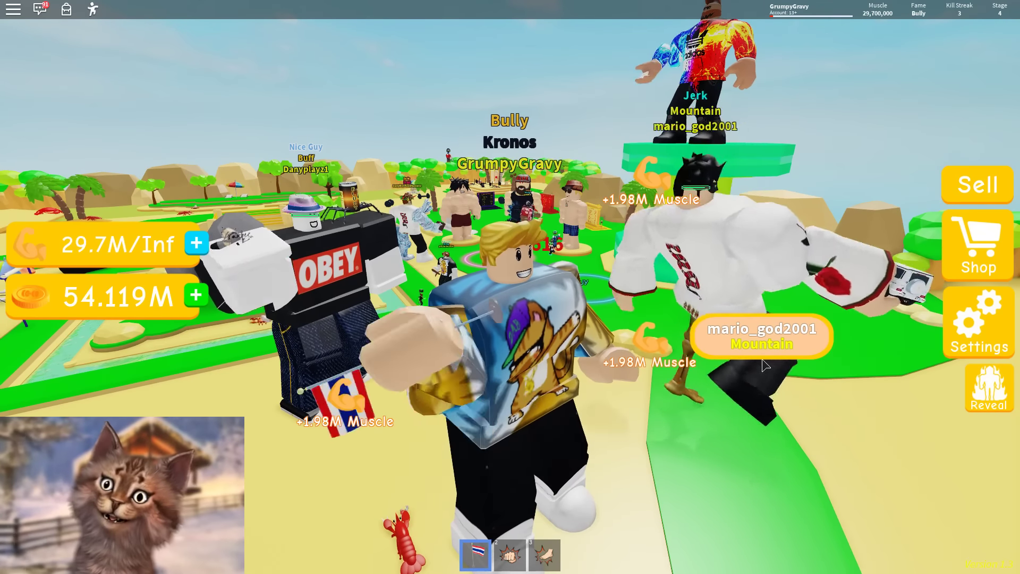
# Step: Keep lifting the Flag until muscle reaches about 79M
pyautogui.click(765, 365)
pyautogui.click(764, 366)
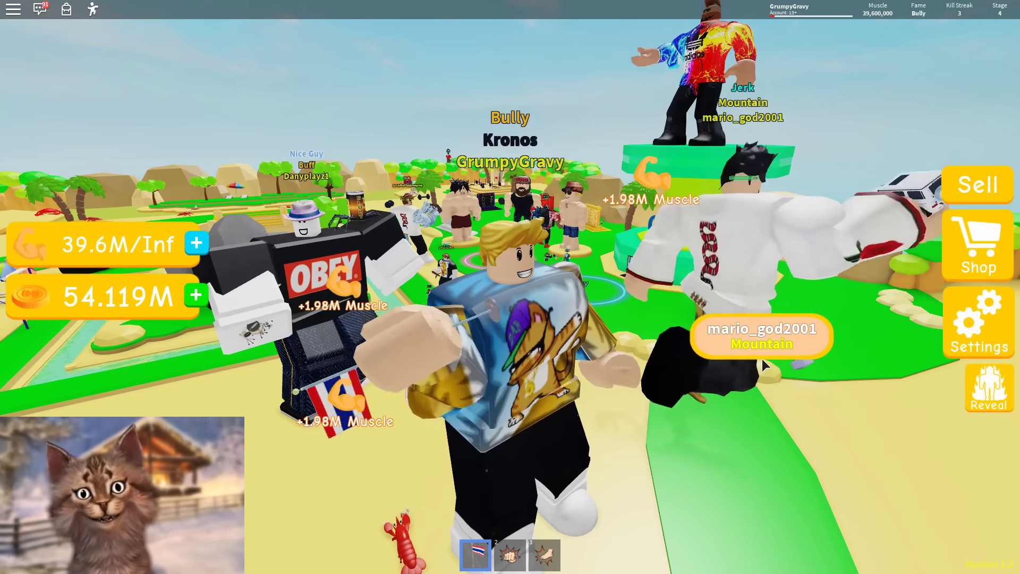
pyautogui.click(765, 365)
pyautogui.click(765, 364)
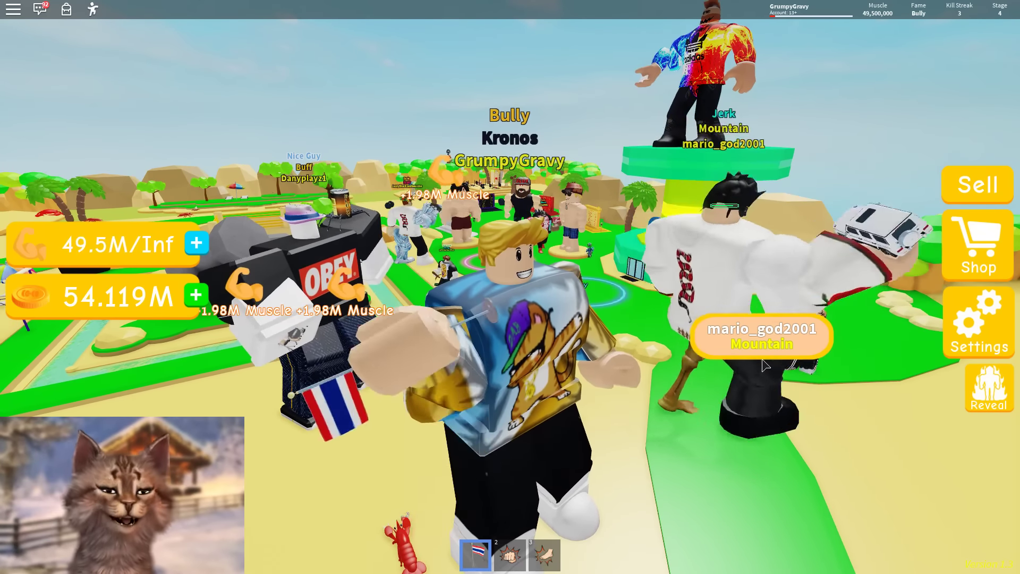
pyautogui.click(765, 365)
pyautogui.click(764, 366)
pyautogui.click(765, 365)
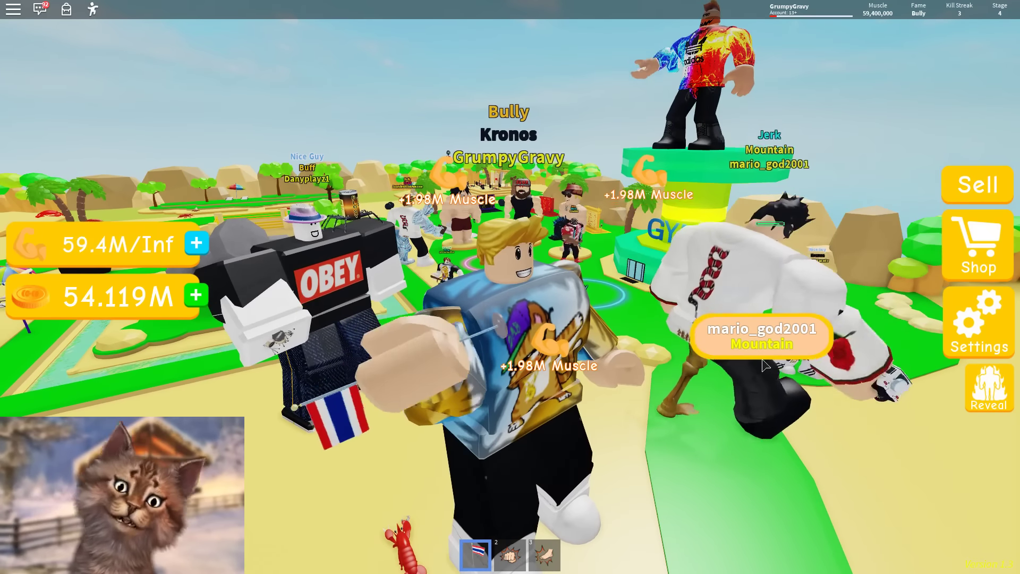
pyautogui.click(765, 364)
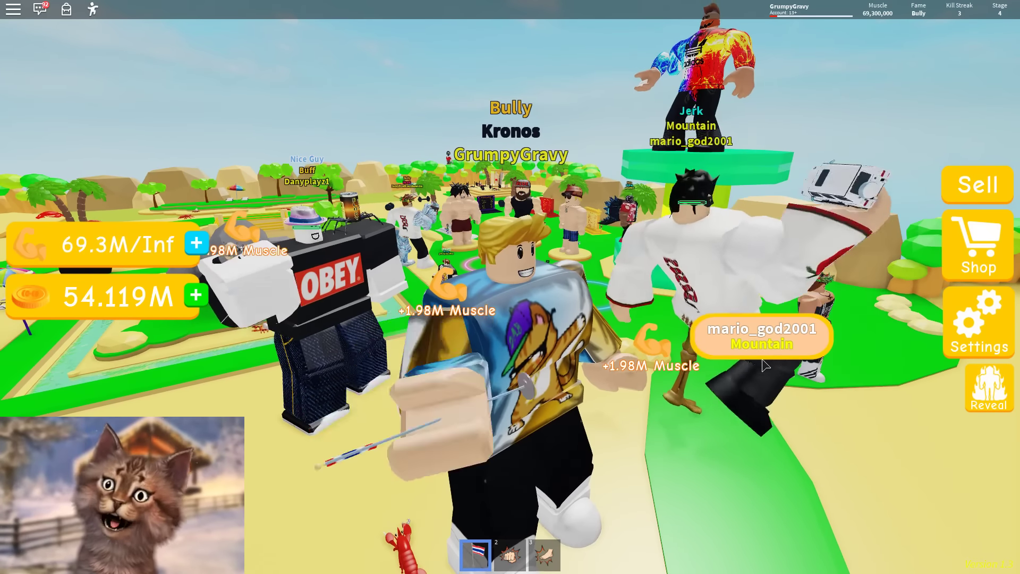
pyautogui.click(765, 365)
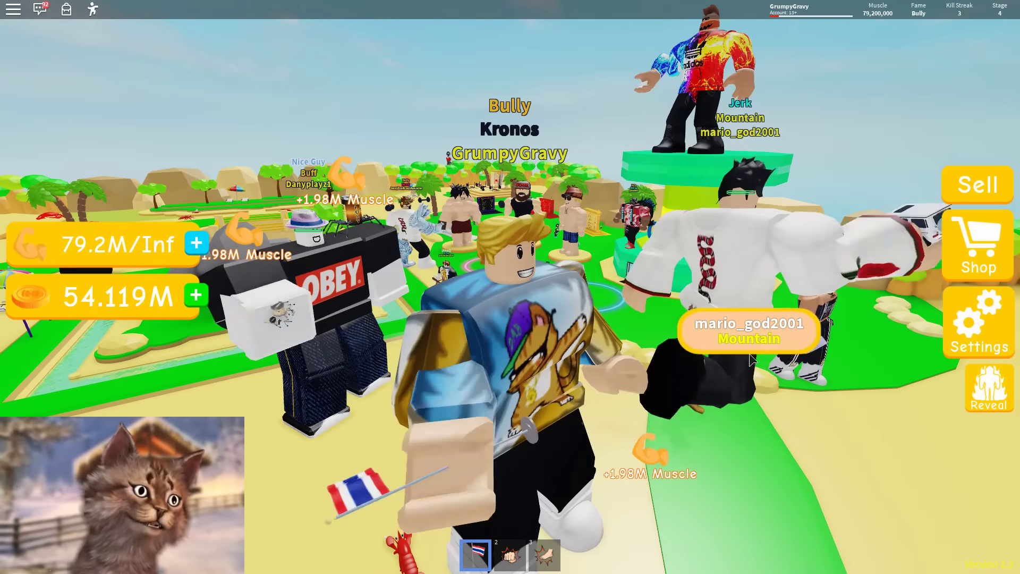
pyautogui.click(765, 365)
# Step: Lift the flag repeatedly with the leaderboard shown, pushing muscle to about 190.08M
pyautogui.press('Tab')
pyautogui.click(779, 439)
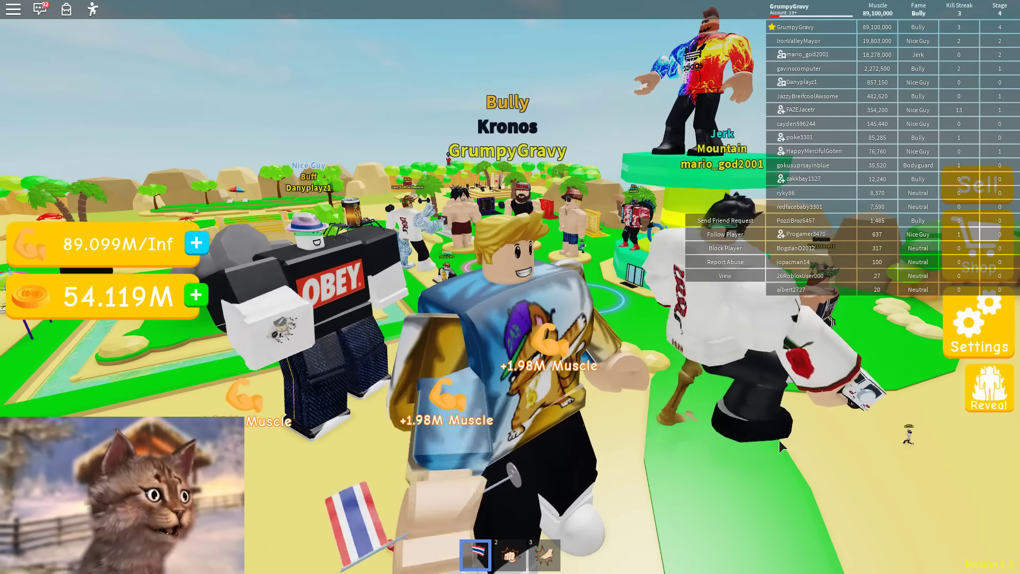
pyautogui.click(778, 440)
pyautogui.click(776, 442)
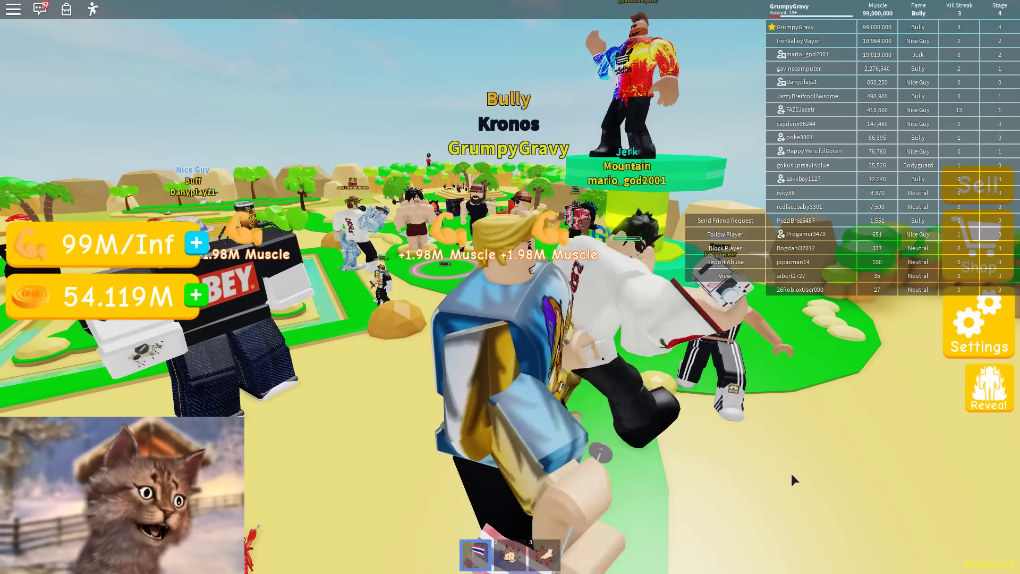
pyautogui.click(791, 473)
pyautogui.click(789, 472)
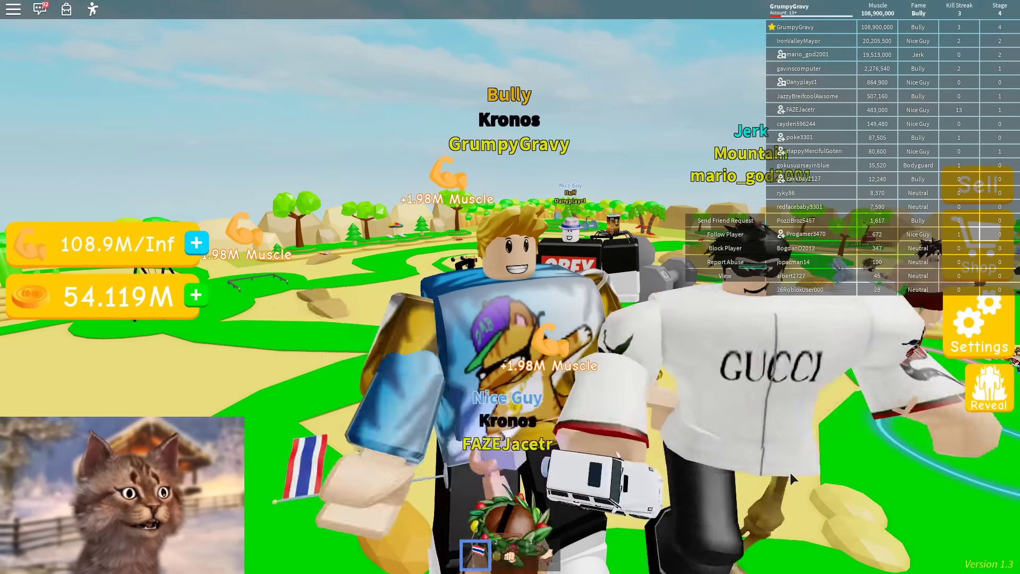
pyautogui.click(790, 472)
pyautogui.click(805, 477)
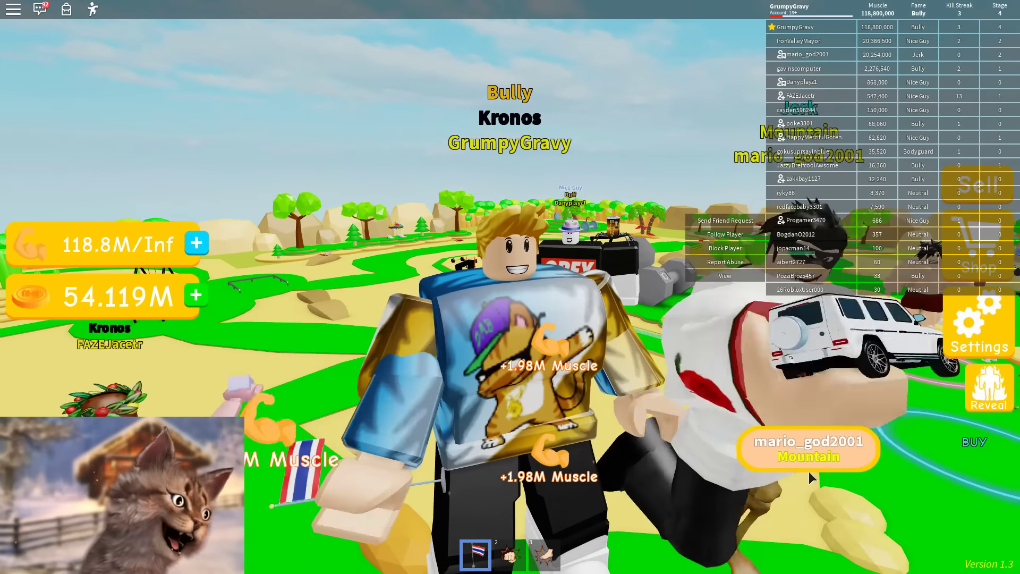
pyautogui.click(809, 470)
pyautogui.click(808, 471)
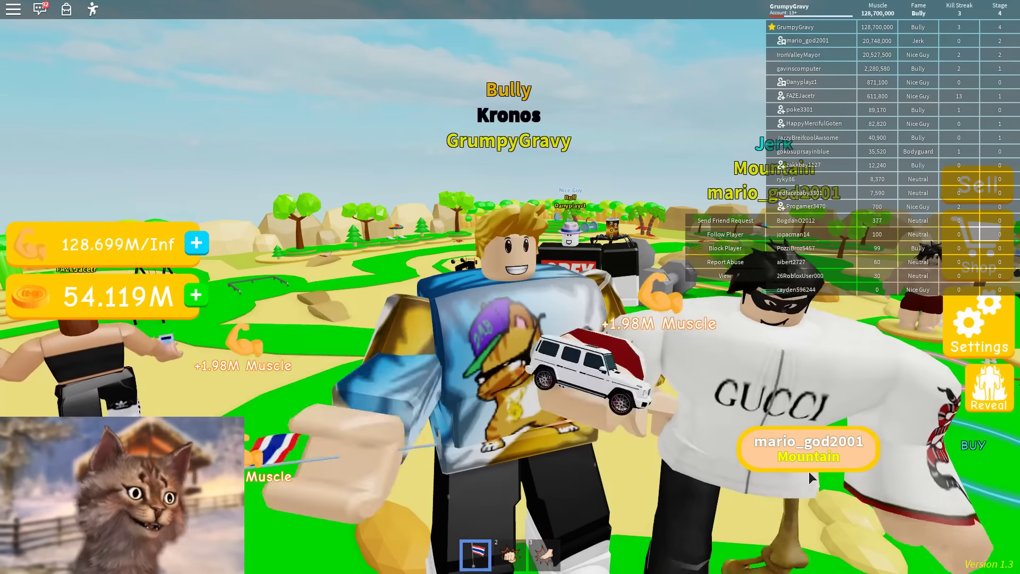
pyautogui.click(808, 471)
pyautogui.click(725, 492)
pyautogui.click(721, 481)
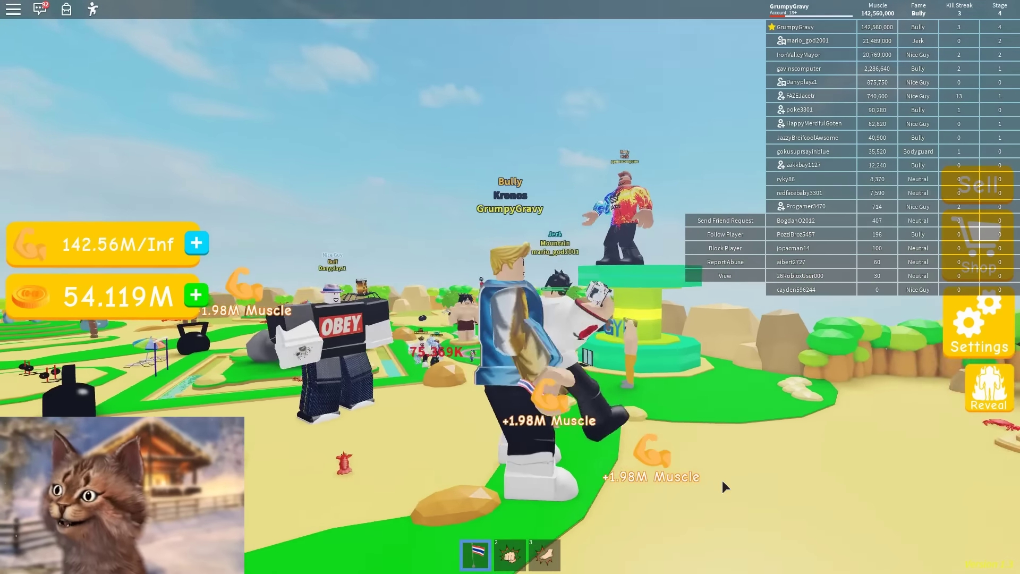
pyautogui.click(722, 480)
pyautogui.click(722, 480)
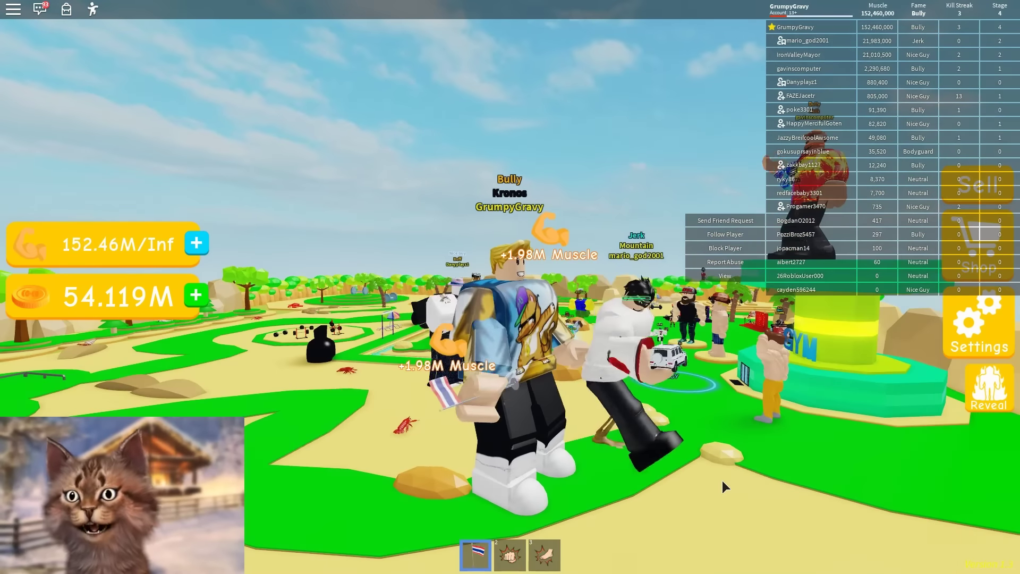
pyautogui.click(722, 480)
pyautogui.click(722, 480)
pyautogui.click(722, 480)
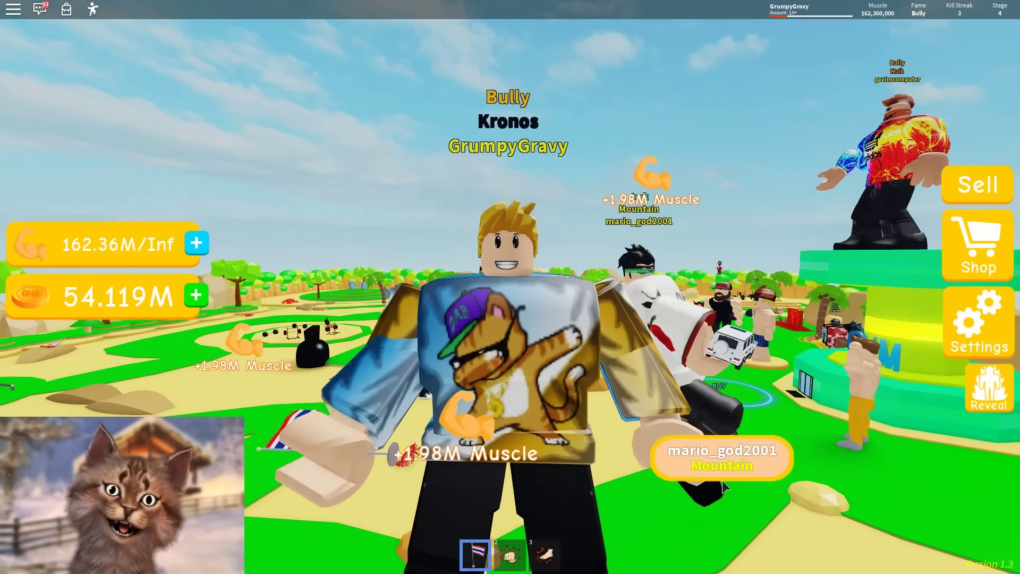
pyautogui.click(722, 481)
pyautogui.click(723, 480)
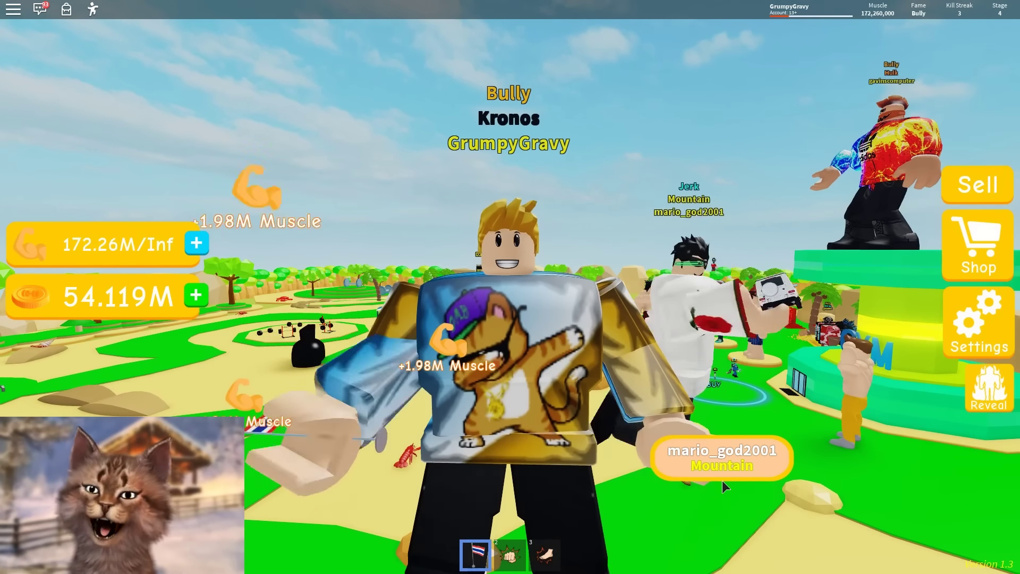
pyautogui.click(722, 481)
pyautogui.click(722, 480)
pyautogui.click(723, 488)
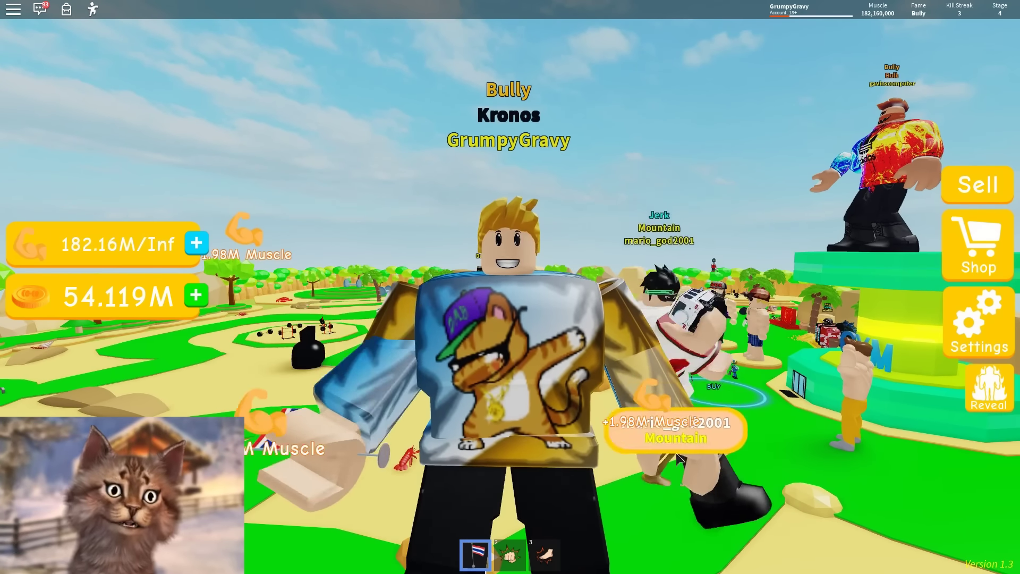
pyautogui.click(719, 513)
pyautogui.click(719, 514)
# Step: Sell the collected muscle for coins at the Sell ring and glance at the Weight shop
pyautogui.click(718, 509)
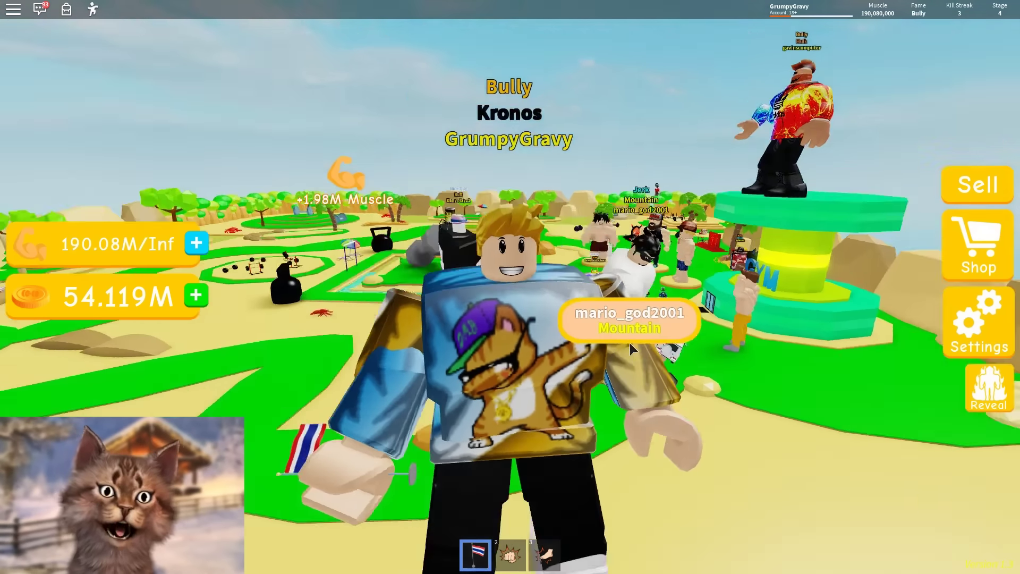
pyautogui.moveTo(717, 507); pyautogui.dragTo(630, 343)
pyautogui.press('w')
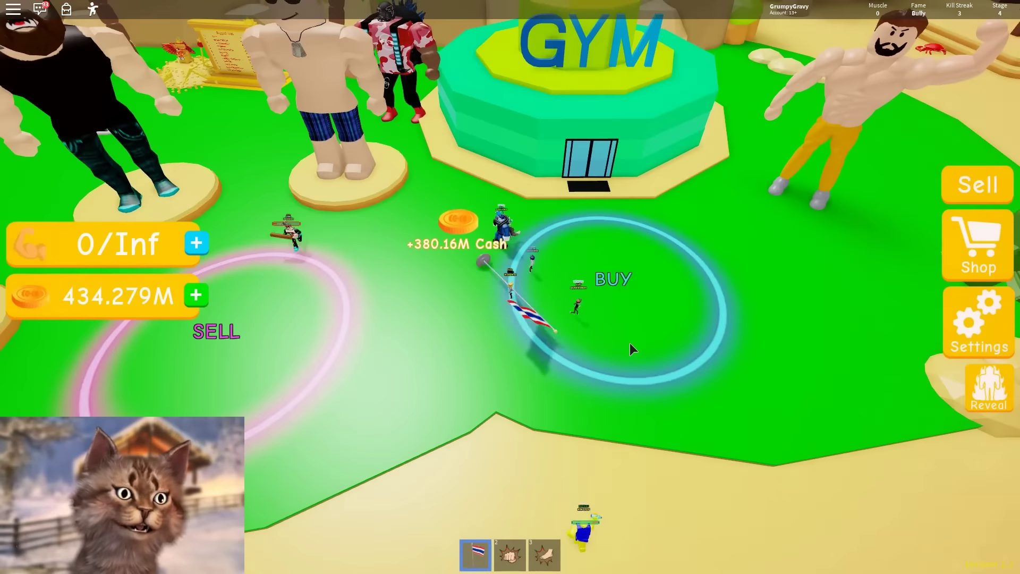
pyautogui.click(390, 298)
pyautogui.scroll(-5, 397, 311)
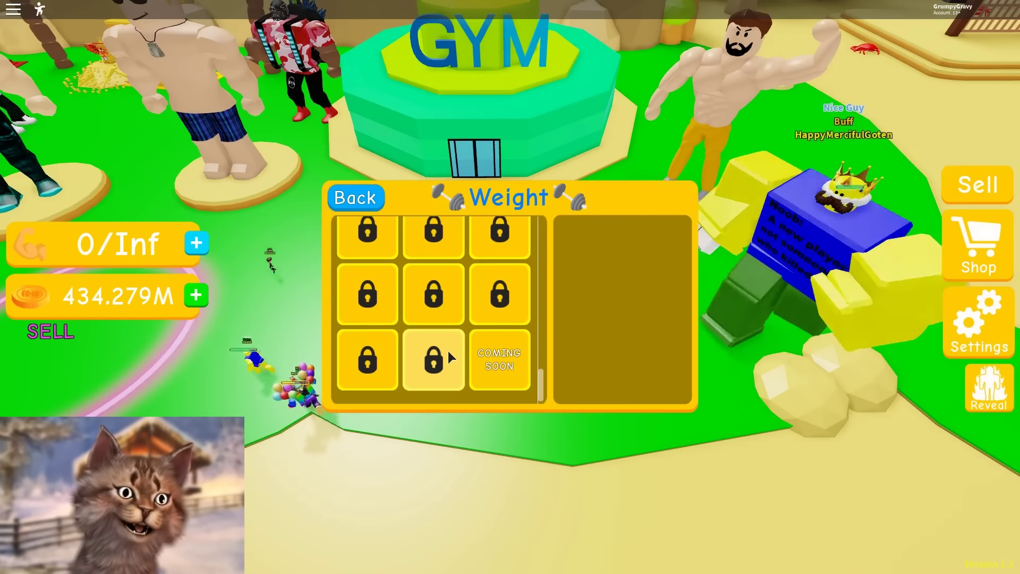
pyautogui.click(355, 197)
pyautogui.click(683, 217)
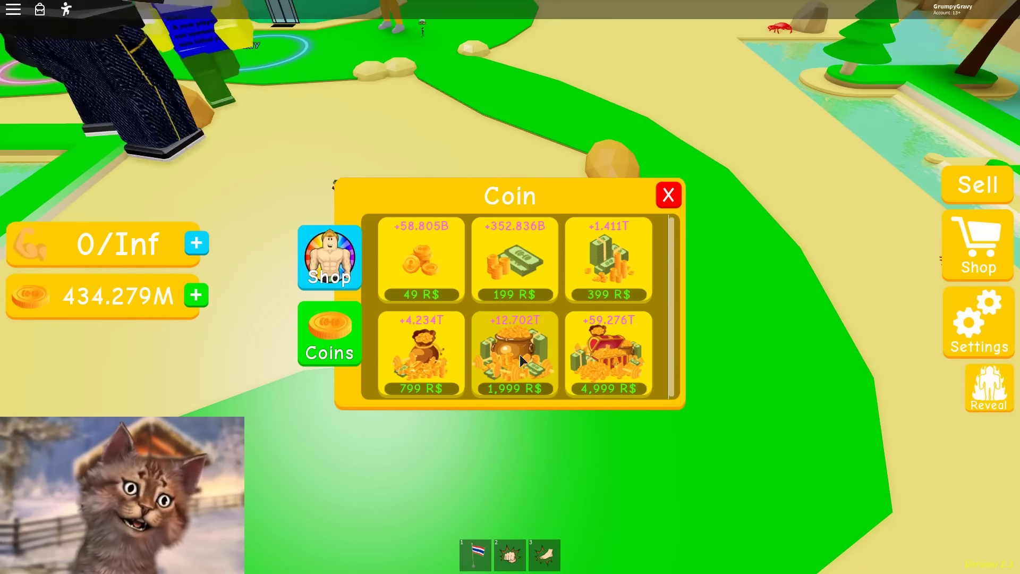
# Step: Buy the 799 R$ coin pack, raising coins to 4.234T
pyautogui.click(428, 362)
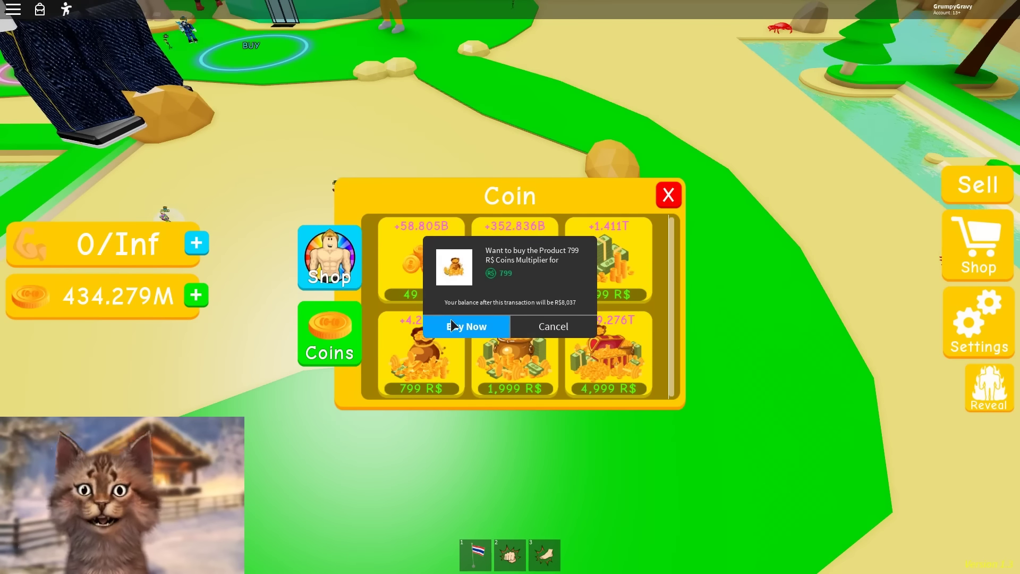
pyautogui.click(514, 329)
pyautogui.click(668, 194)
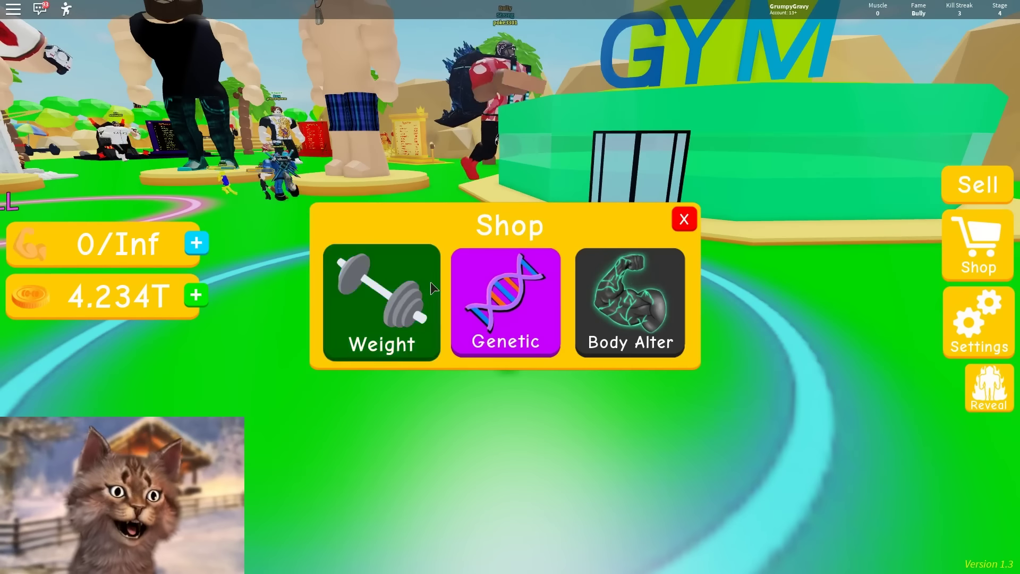
# Step: Buy weights in a run from the Van through Container, Sailboat, Windmill and Jet
pyautogui.click(378, 302)
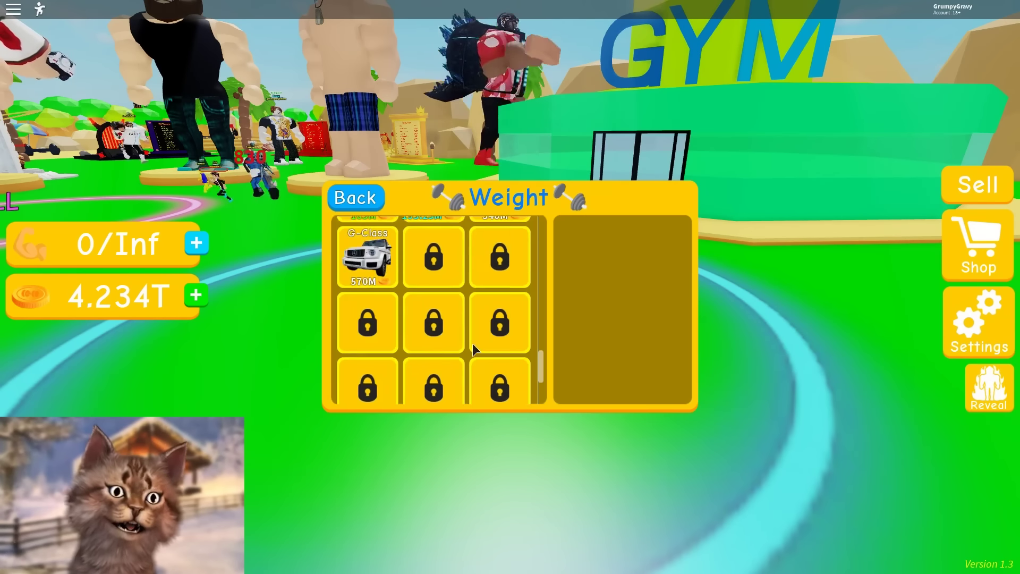
pyautogui.scroll(-3, 437, 334)
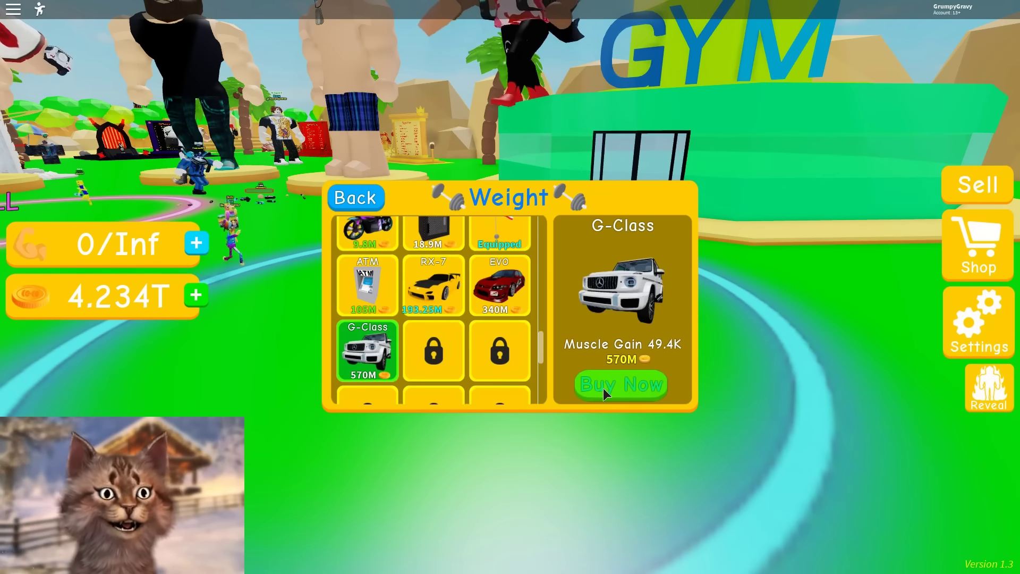
pyautogui.click(442, 358)
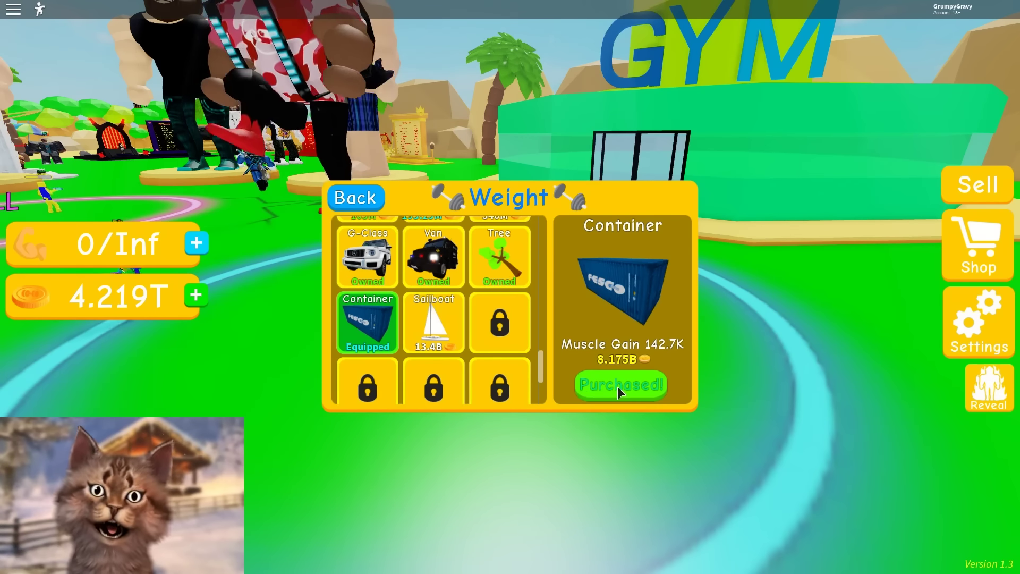
pyautogui.click(615, 386)
pyautogui.click(434, 322)
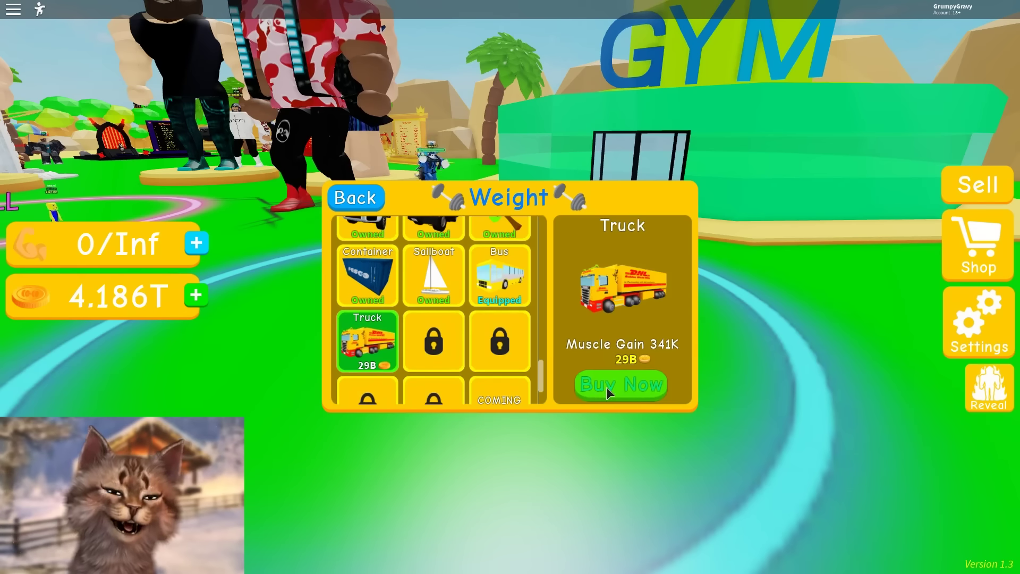
pyautogui.click(616, 390)
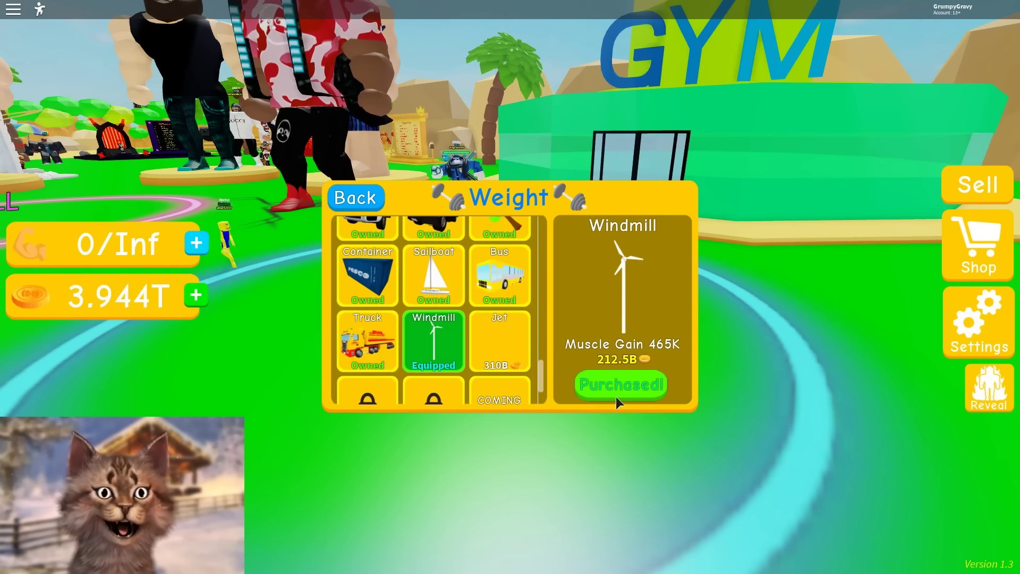
pyautogui.click(498, 351)
pyautogui.scroll(-2, 502, 323)
# Step: Buy the Tank and the 600B Transport Helicopter weight, leaving coins at 2.592T, and exit the shop
pyautogui.click(375, 359)
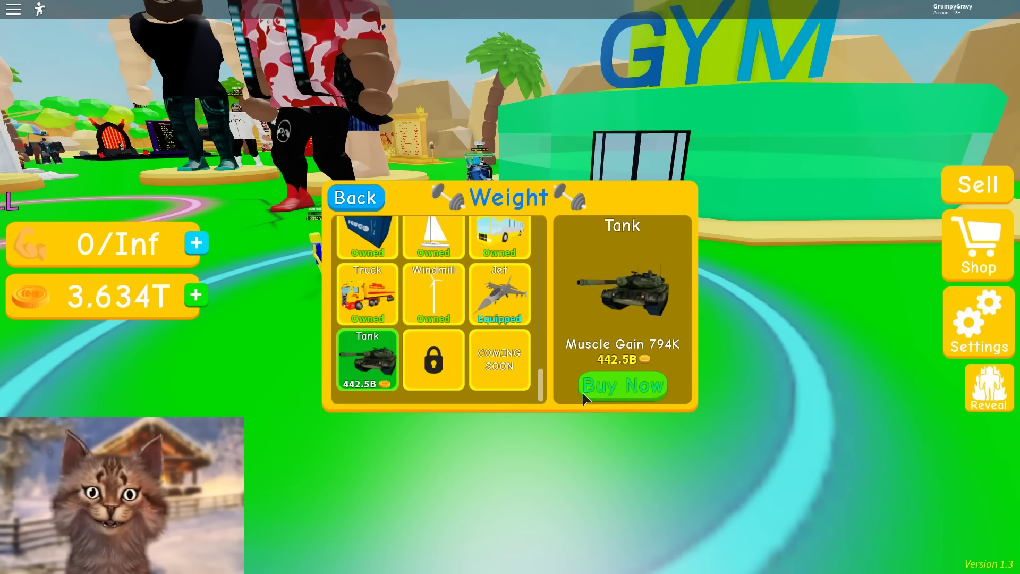
pyautogui.click(630, 391)
pyautogui.click(451, 366)
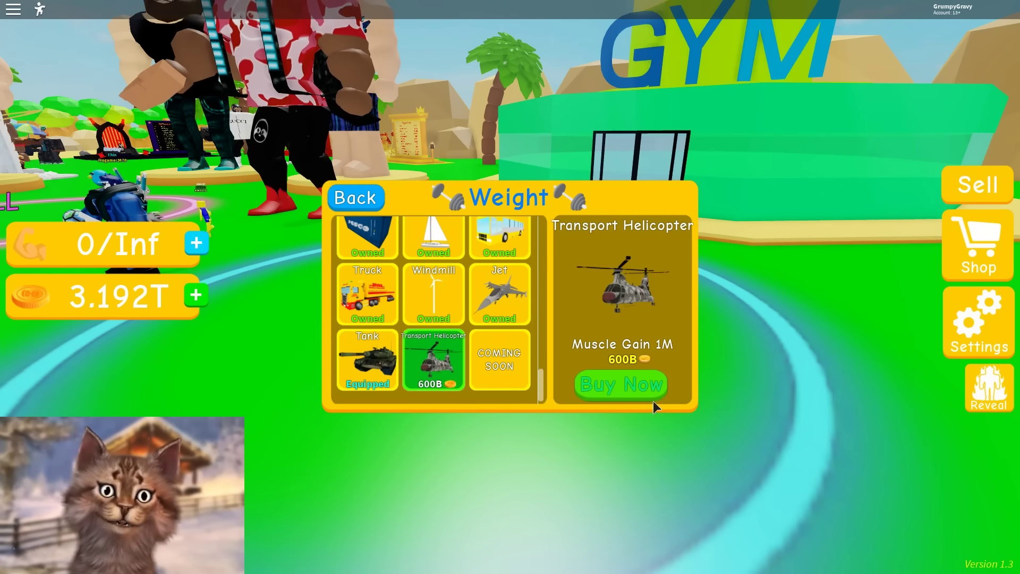
pyautogui.click(613, 385)
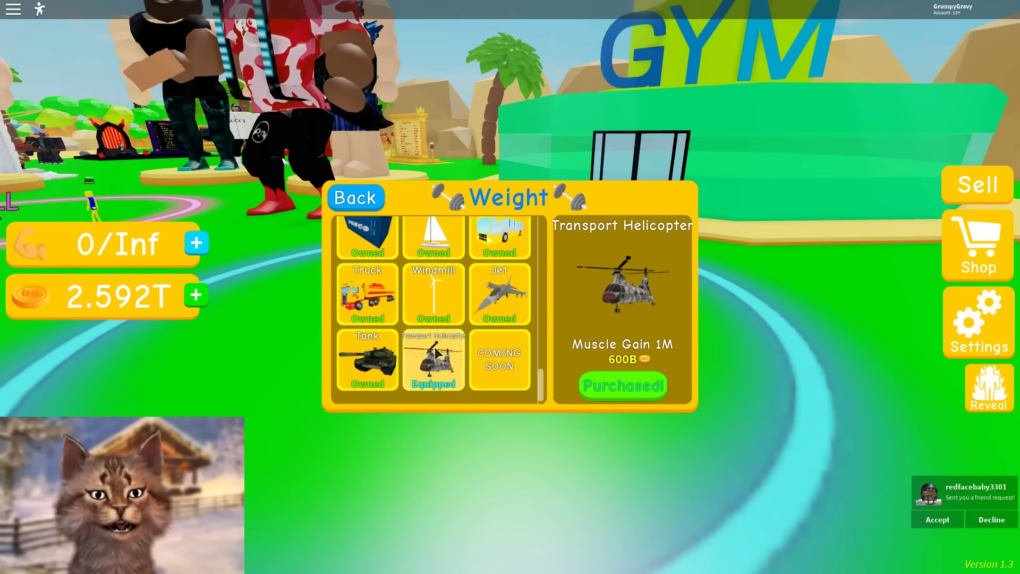
pyautogui.click(355, 197)
pyautogui.click(683, 220)
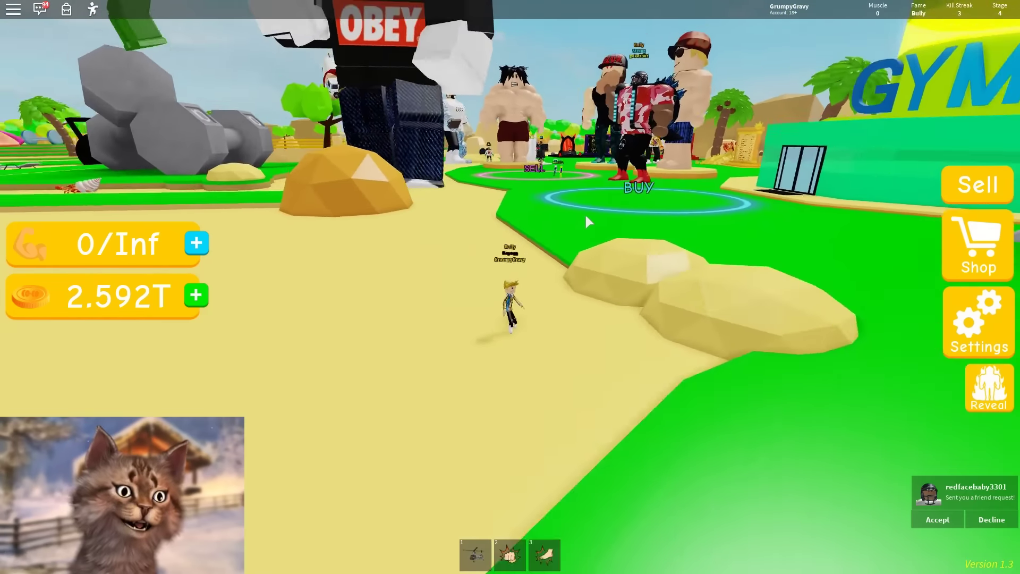
# Step: Equip the Transport Helicopter from hotbar slot 1 and orbit the view around it
pyautogui.press('1')
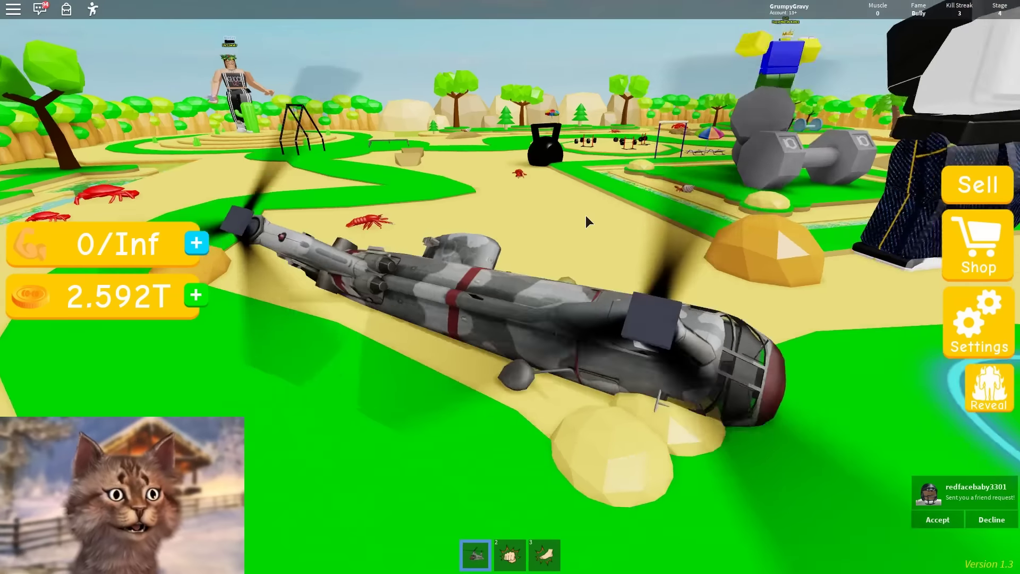
pyautogui.scroll(5, 586, 221)
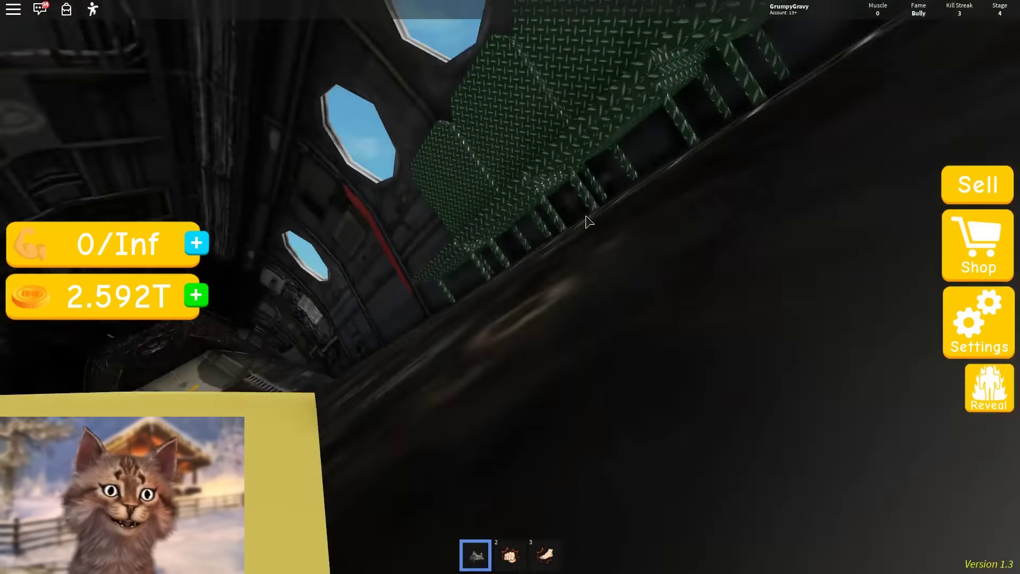
pyautogui.scroll(-5, 586, 222)
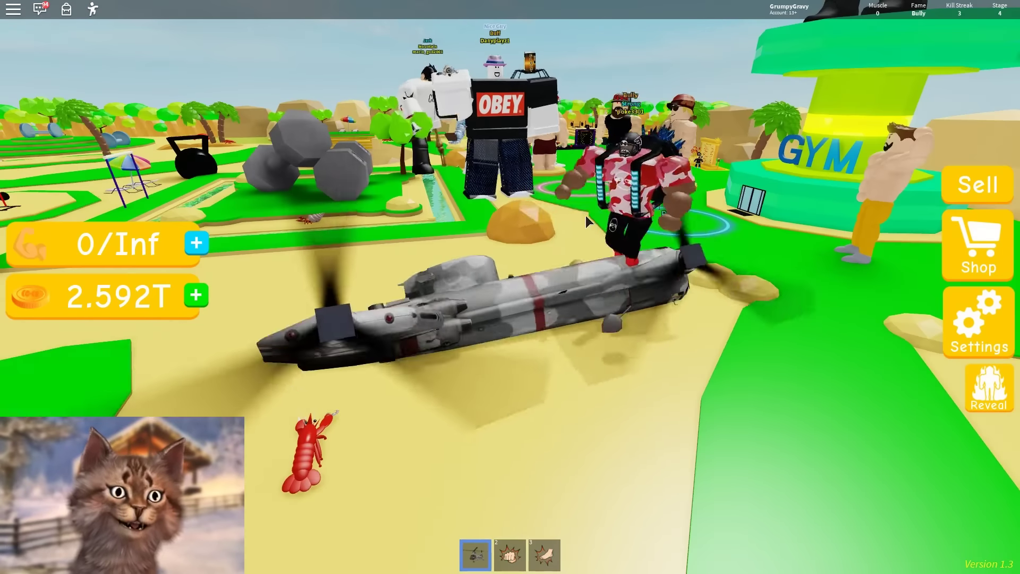
pyautogui.rightClick(586, 215)
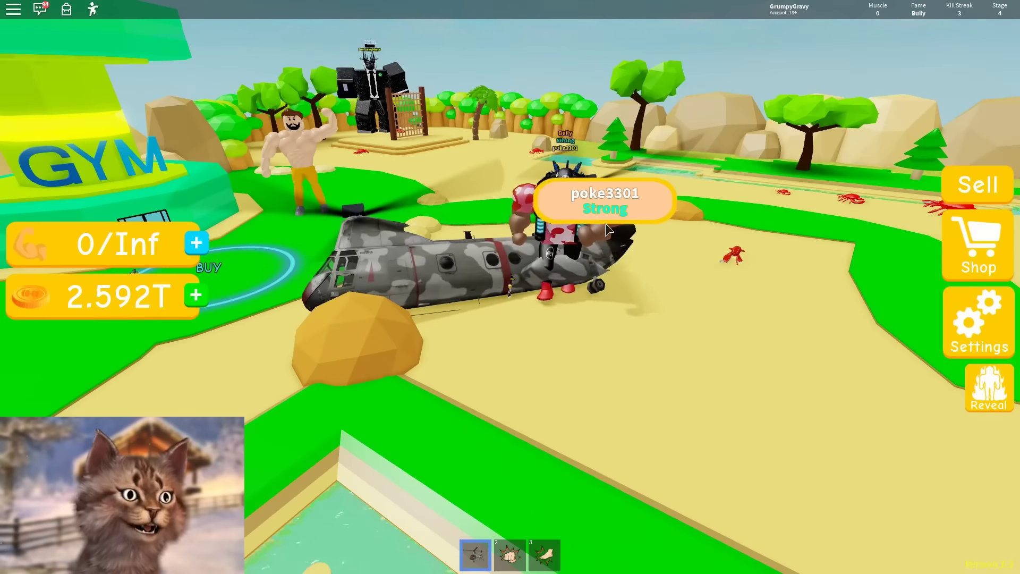
pyautogui.moveTo(605, 224); pyautogui.dragTo(626, 212)
pyautogui.rightClick(625, 212)
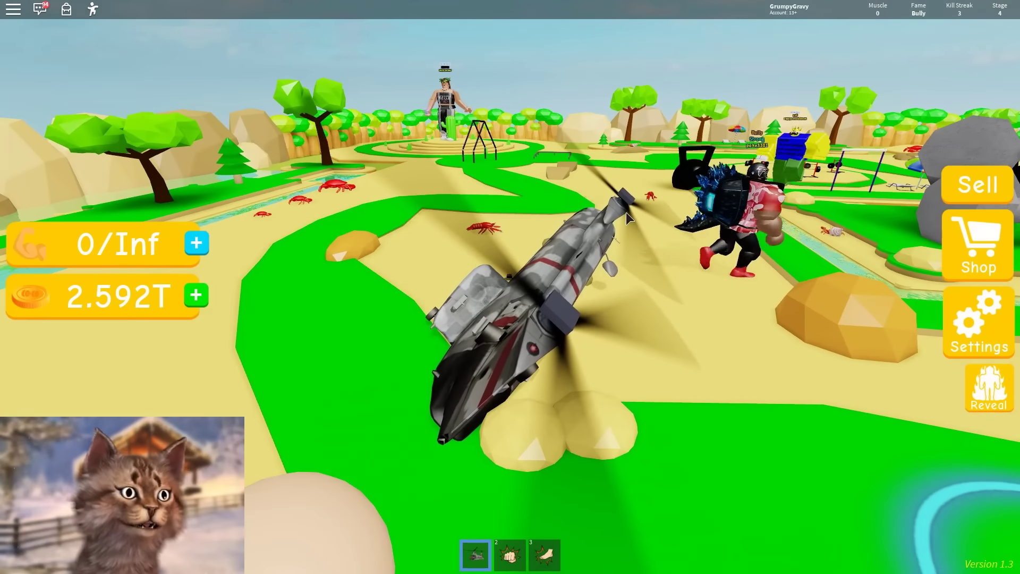
# Step: Lift the helicopter repeatedly at 198M muscle per lift to build muscle into the billions
pyautogui.click(714, 430)
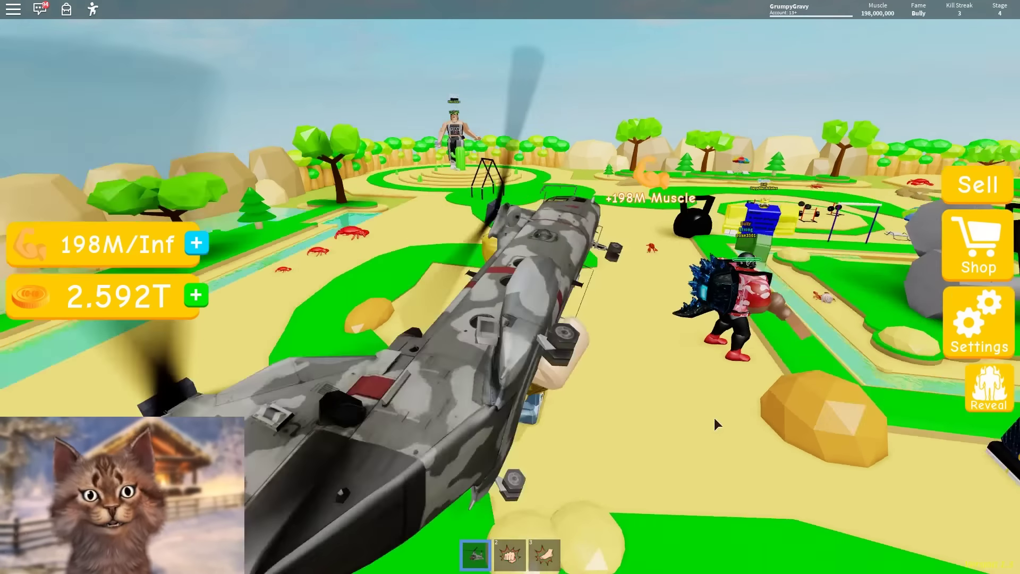
pyautogui.click(714, 418)
pyautogui.click(709, 410)
pyautogui.click(708, 410)
pyautogui.click(655, 342)
pyautogui.click(654, 343)
pyautogui.click(654, 343)
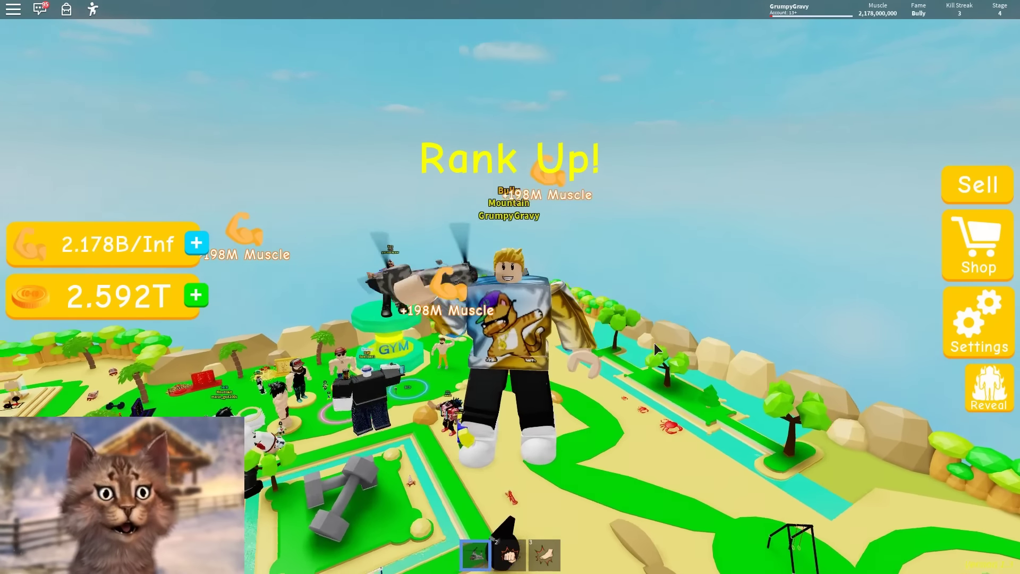
pyautogui.click(654, 343)
pyautogui.click(654, 343)
pyautogui.click(654, 343)
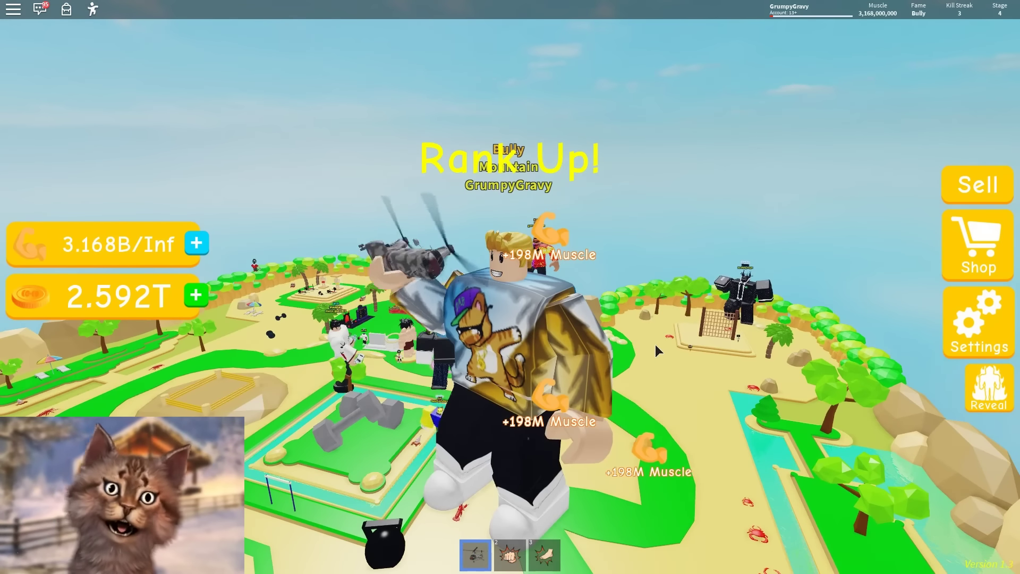
pyautogui.click(655, 343)
pyautogui.click(571, 349)
pyautogui.click(598, 345)
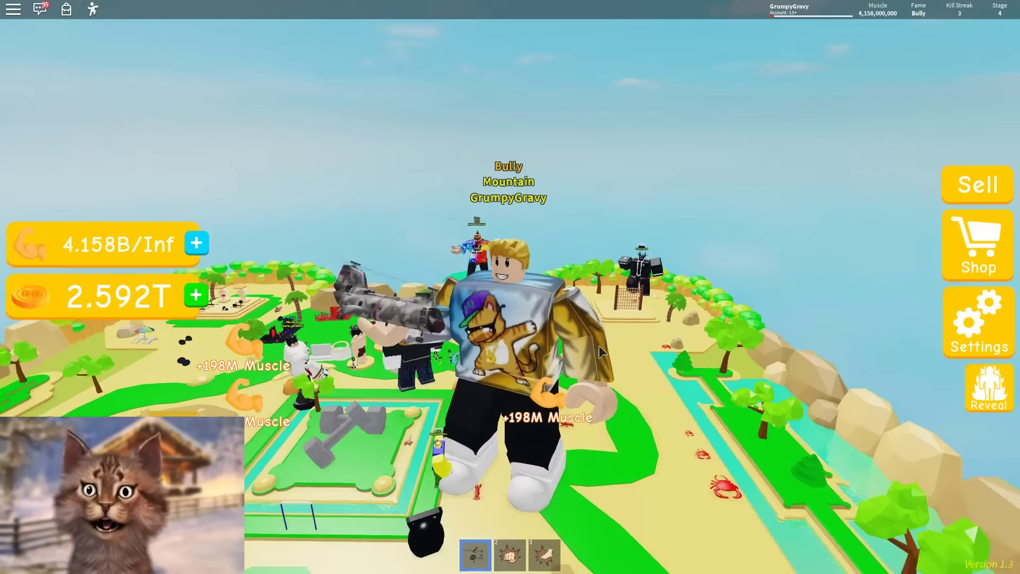
pyautogui.click(599, 345)
pyautogui.click(599, 346)
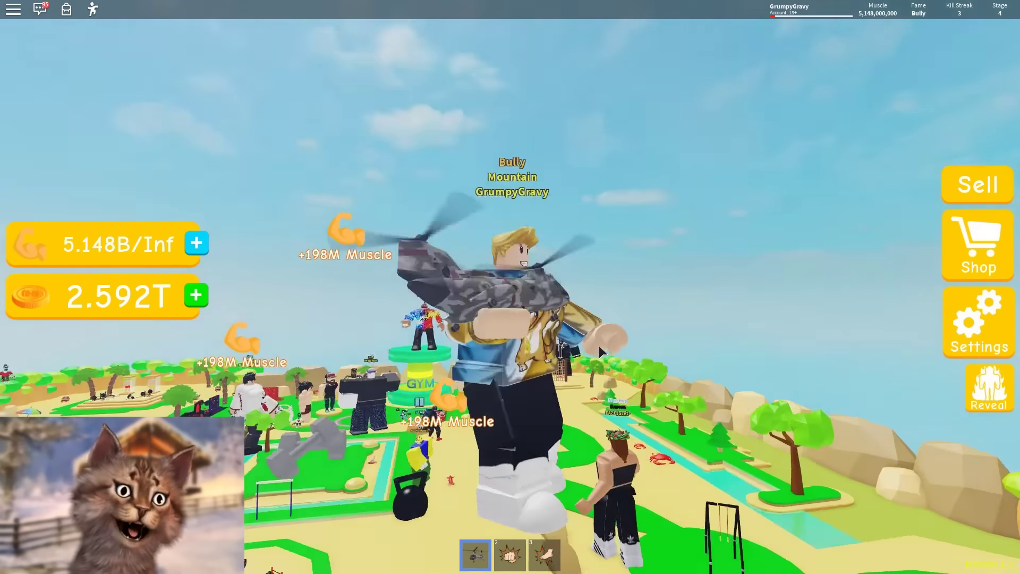
pyautogui.click(598, 344)
pyautogui.click(599, 345)
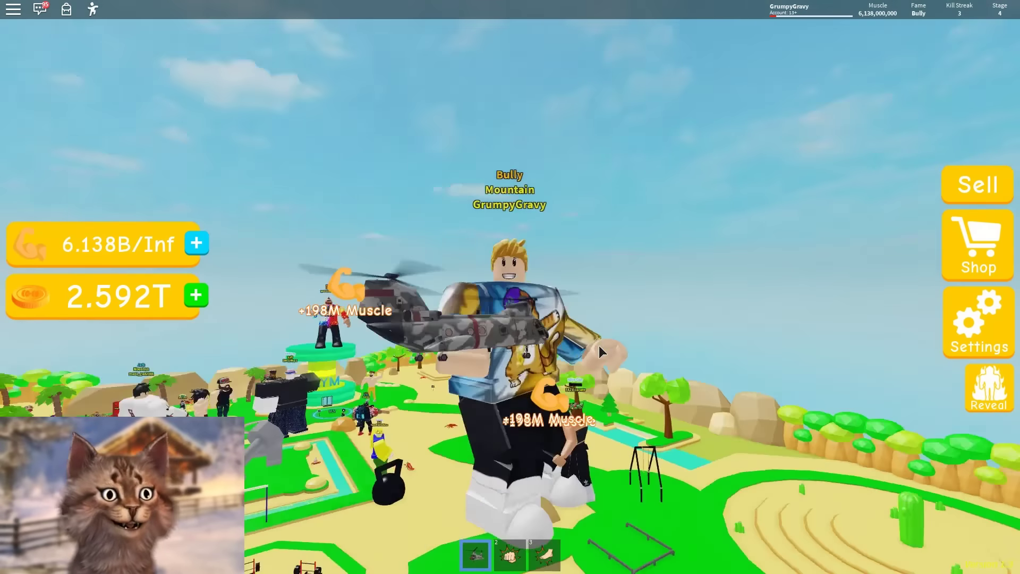
pyautogui.click(598, 345)
pyautogui.click(598, 346)
pyautogui.click(608, 338)
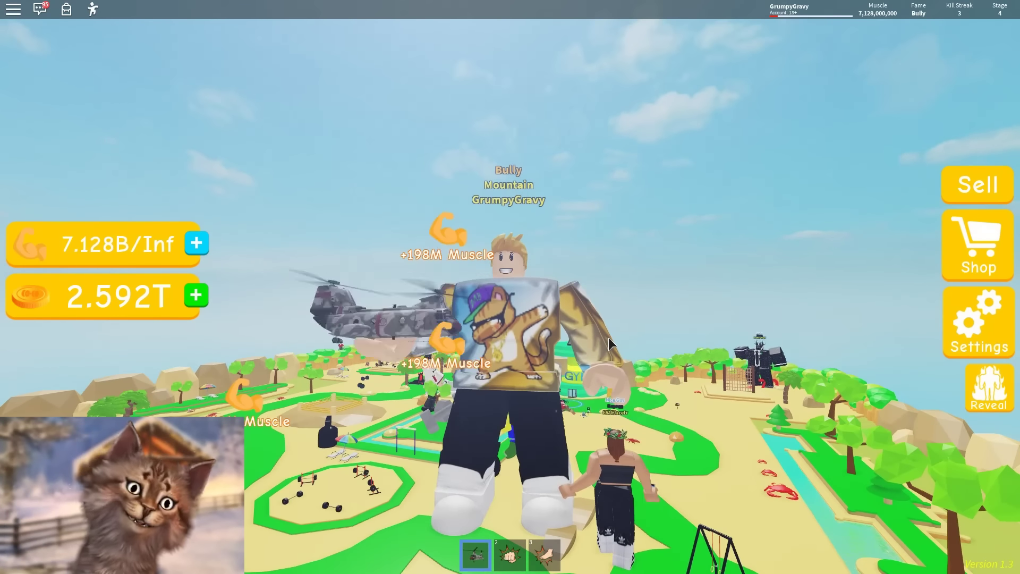
pyautogui.click(608, 337)
pyautogui.click(607, 337)
pyautogui.click(608, 337)
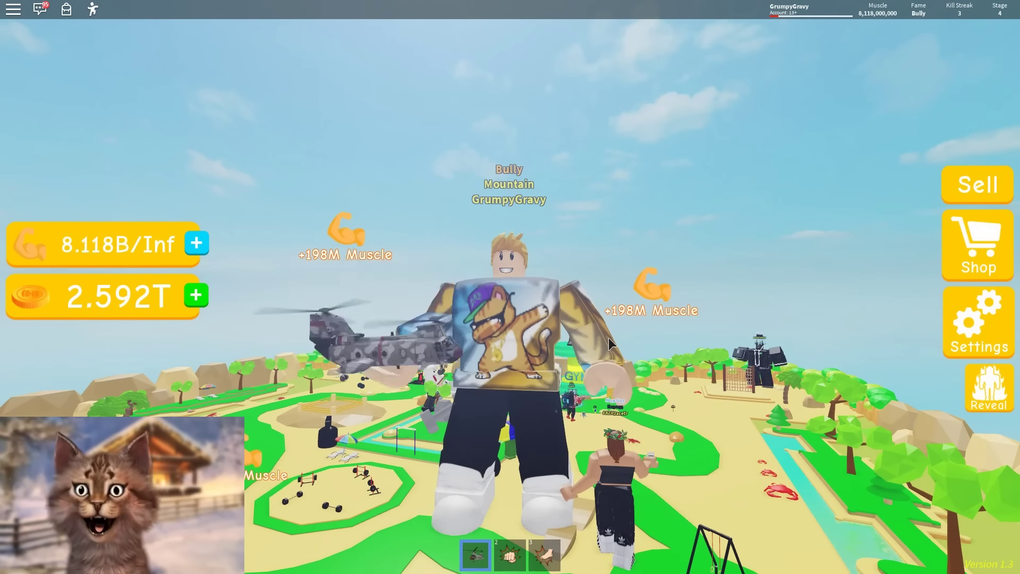
pyautogui.click(563, 320)
pyautogui.click(563, 319)
pyautogui.click(751, 477)
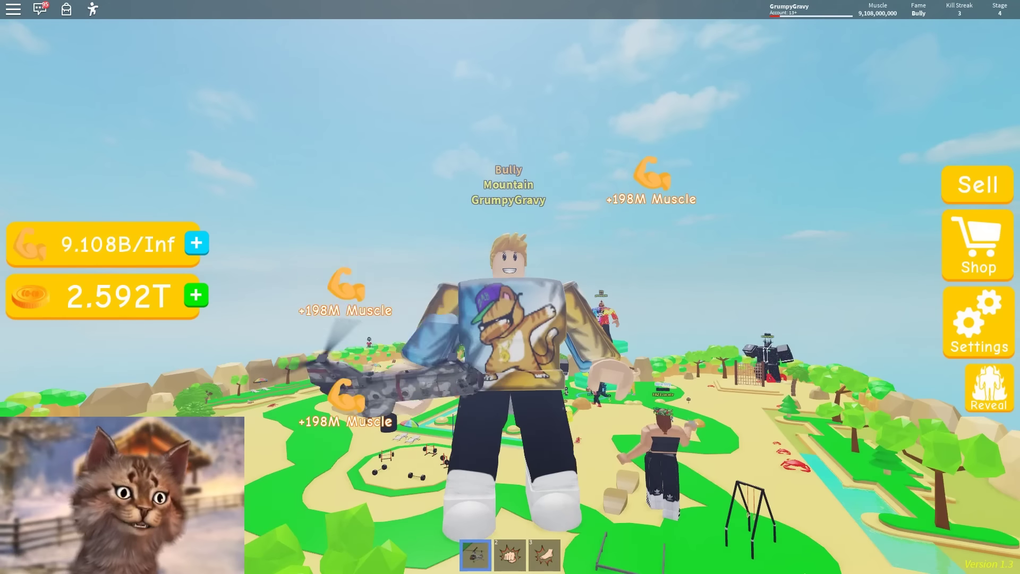
# Step: Keep lifting to rank up to Mt Everest and reach about 21.186B muscle, briefly checking the leaderboard
pyautogui.click(510, 335)
pyautogui.click(510, 334)
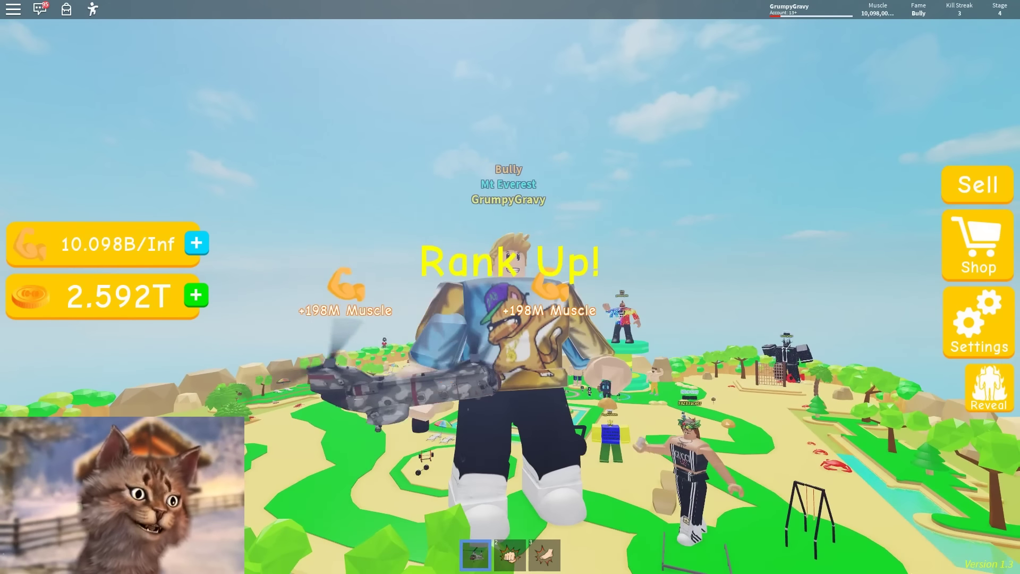
pyautogui.click(510, 335)
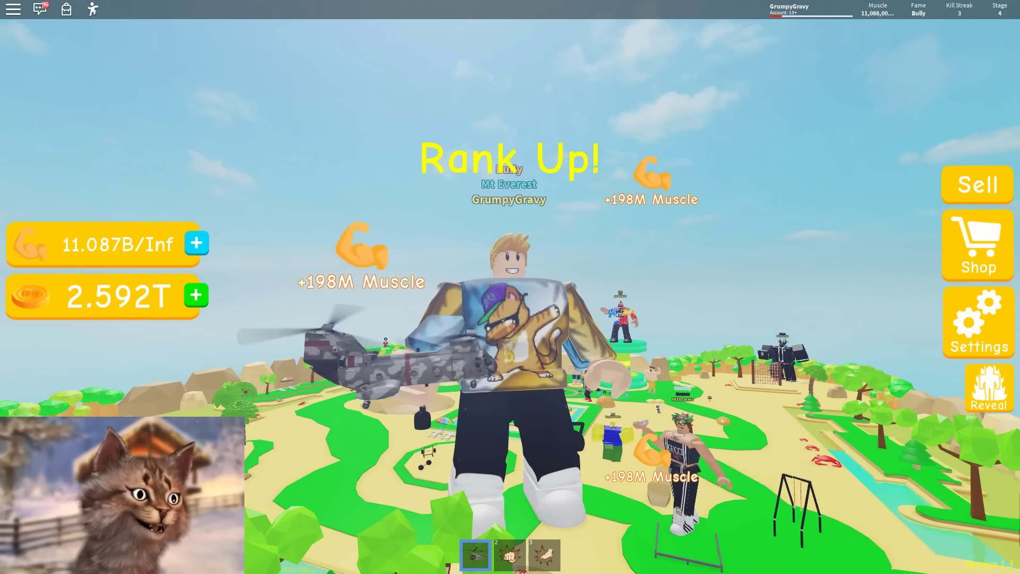
pyautogui.click(510, 335)
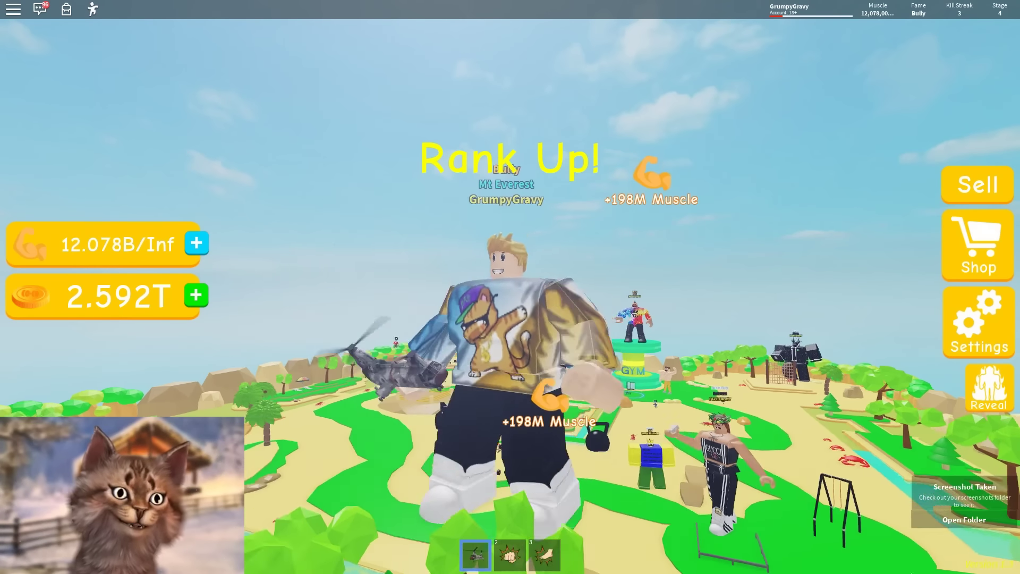
pyautogui.click(511, 334)
pyautogui.click(510, 335)
pyautogui.click(510, 335)
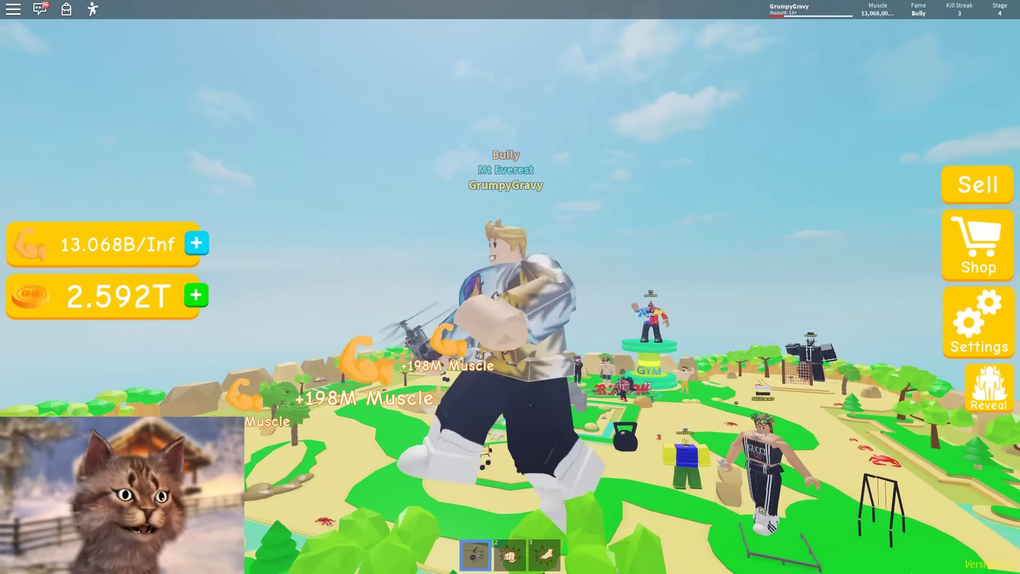
pyautogui.click(837, 536)
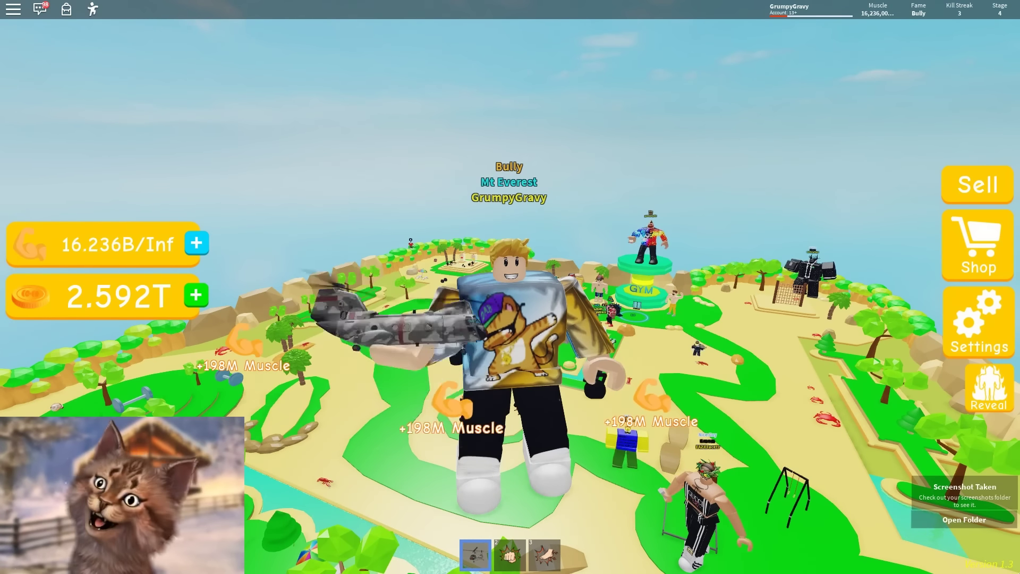
pyautogui.click(510, 335)
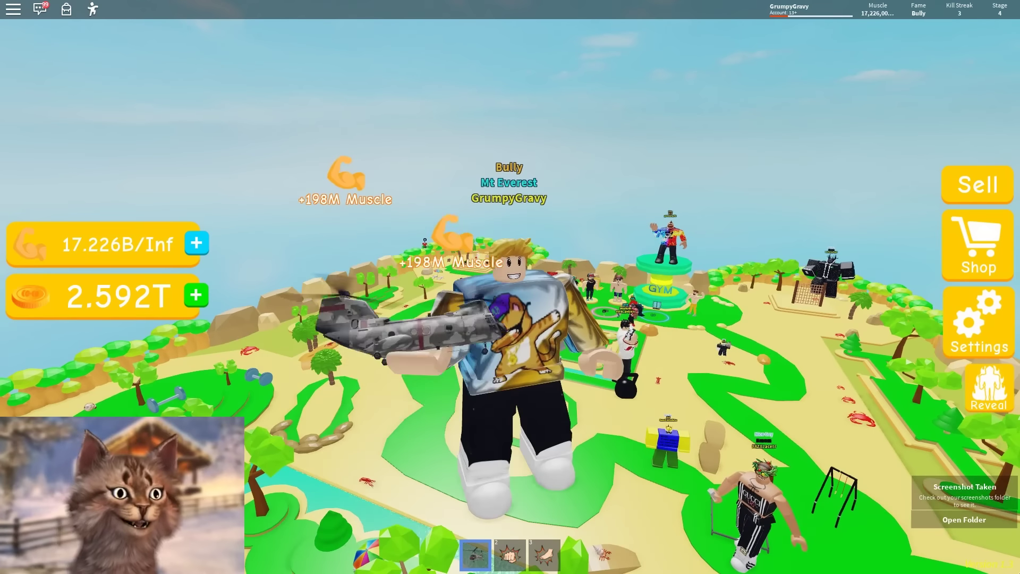
pyautogui.click(243, 239)
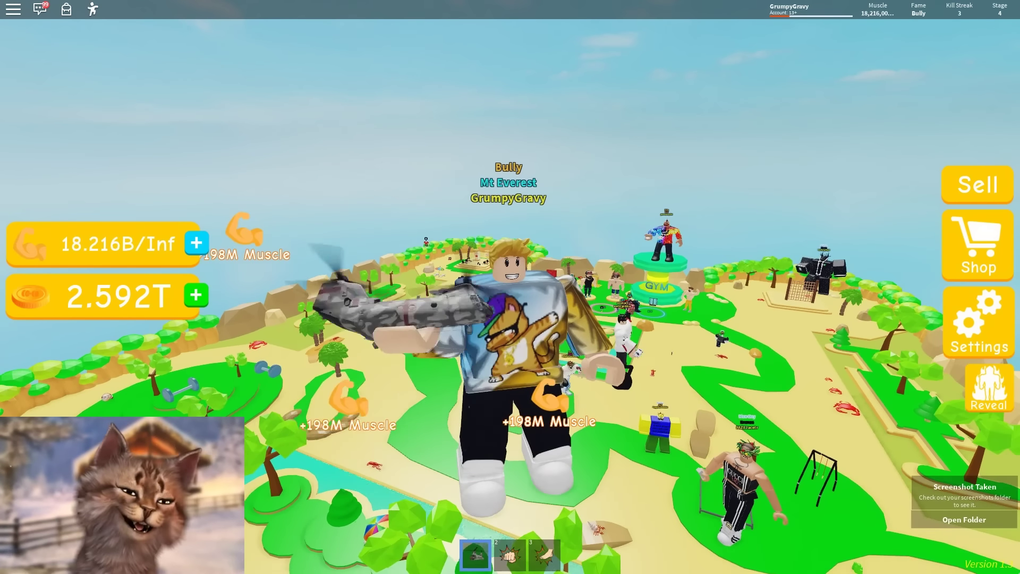
pyautogui.click(510, 335)
pyautogui.click(780, 340)
pyautogui.press('Tab')
pyautogui.click(790, 393)
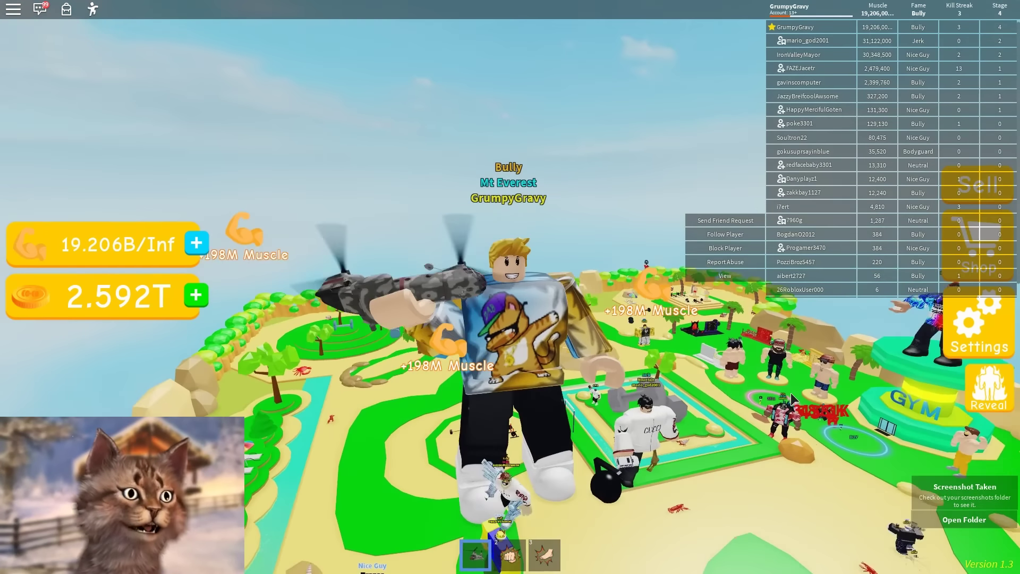
pyautogui.click(791, 393)
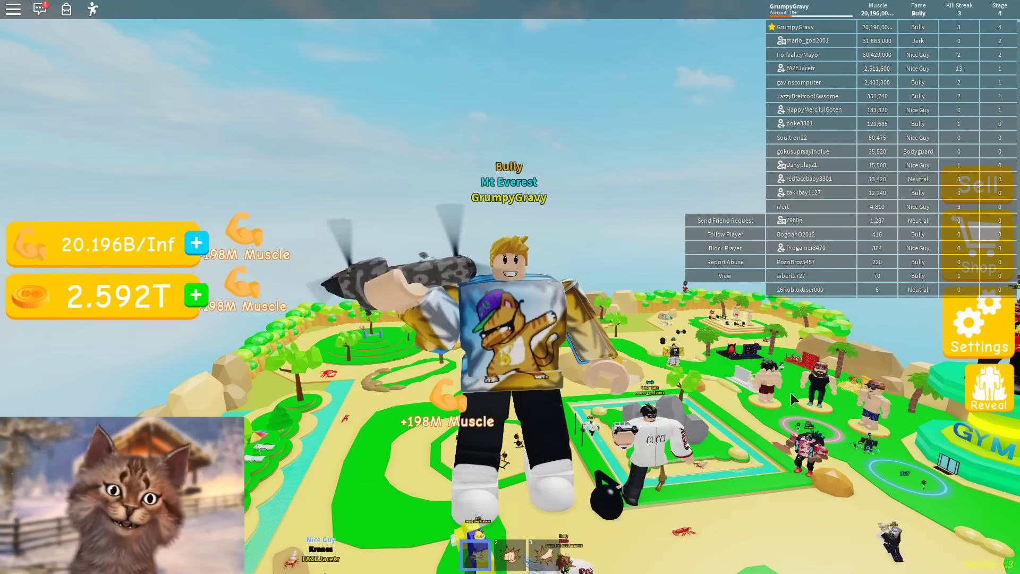
pyautogui.click(782, 394)
pyautogui.press('Tab')
# Step: Lift the helicopter several more times, raising muscle to about 27.126B
pyautogui.click(781, 395)
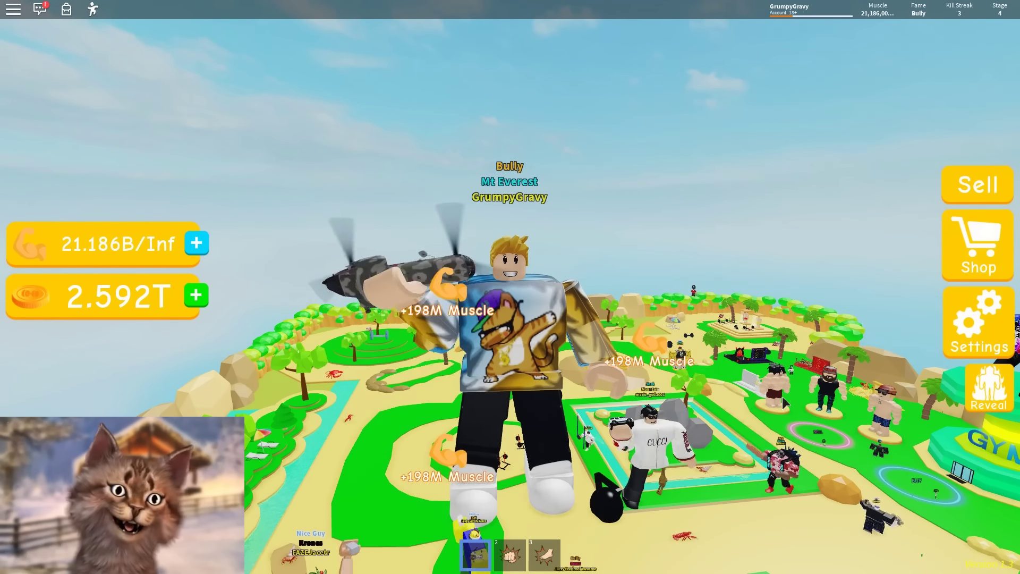
pyautogui.click(781, 396)
pyautogui.click(782, 396)
pyautogui.click(782, 396)
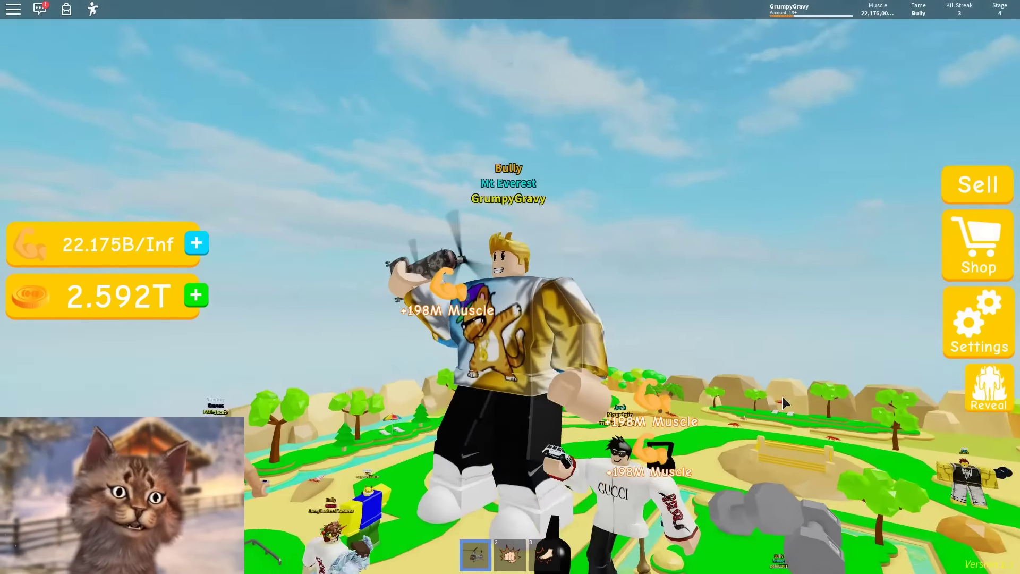
pyautogui.click(781, 396)
pyautogui.click(781, 396)
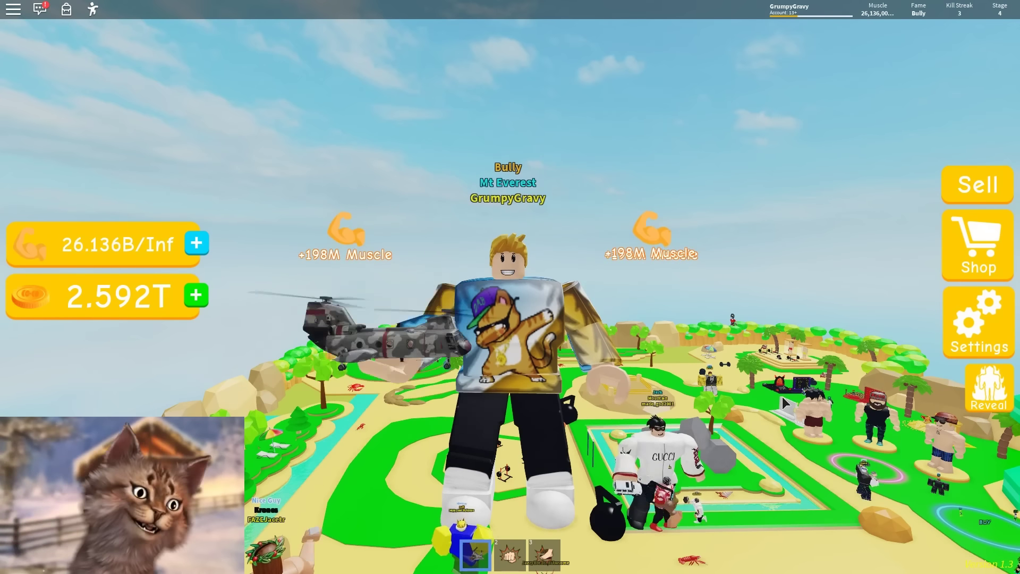
pyautogui.click(809, 432)
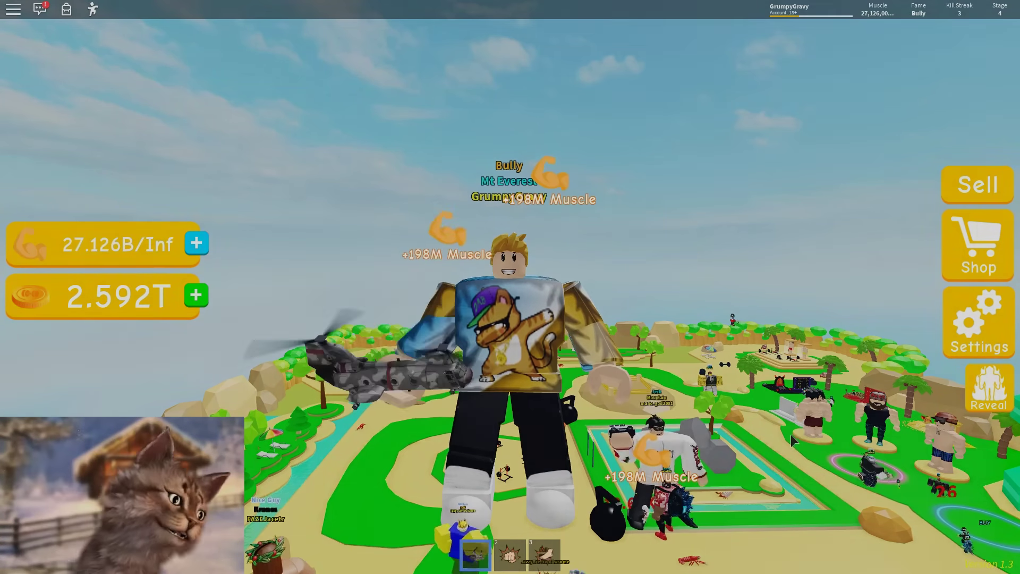